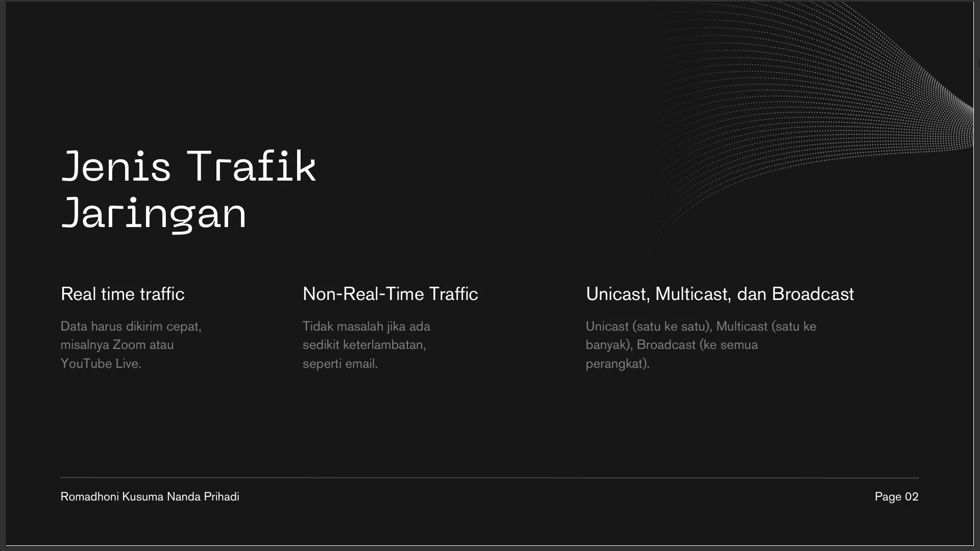
pyautogui.press('Right')
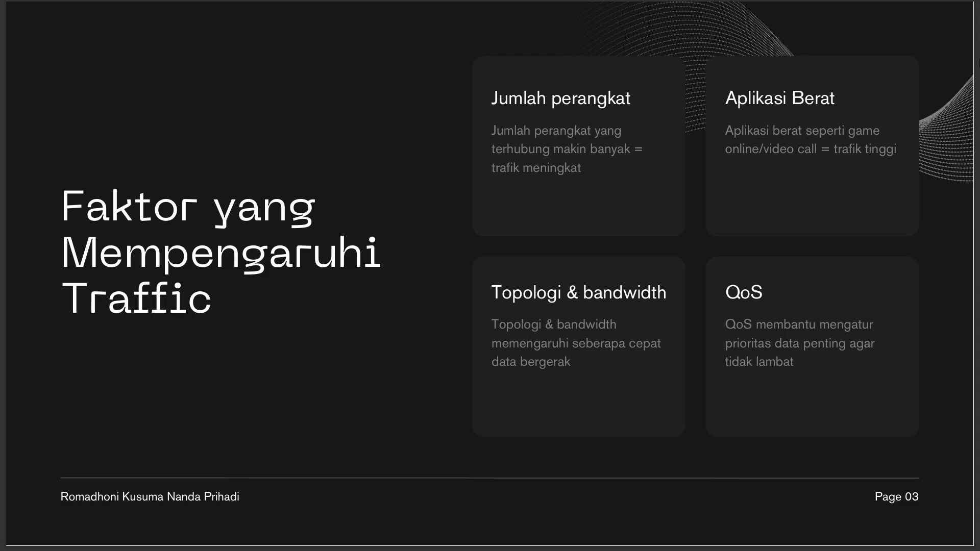
pyautogui.press('Right')
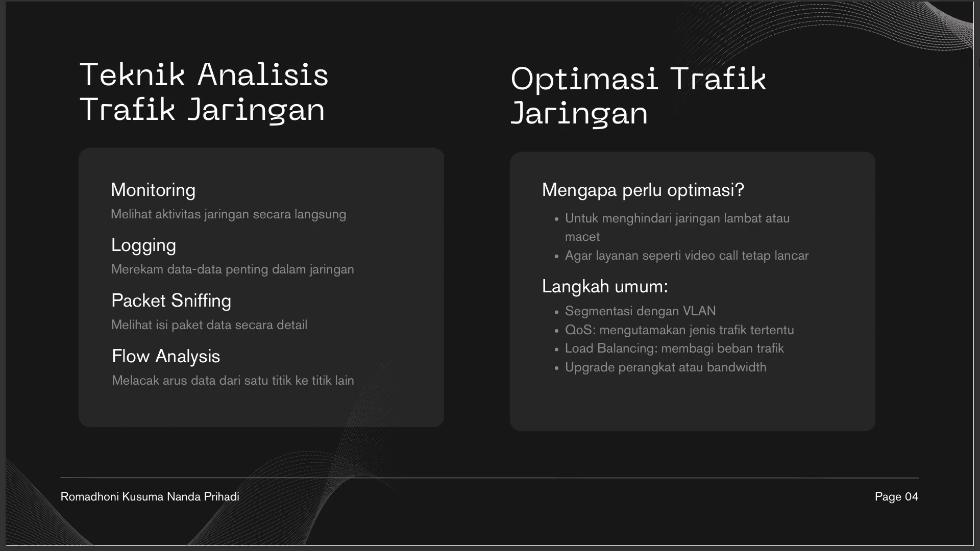
pyautogui.press('Right')
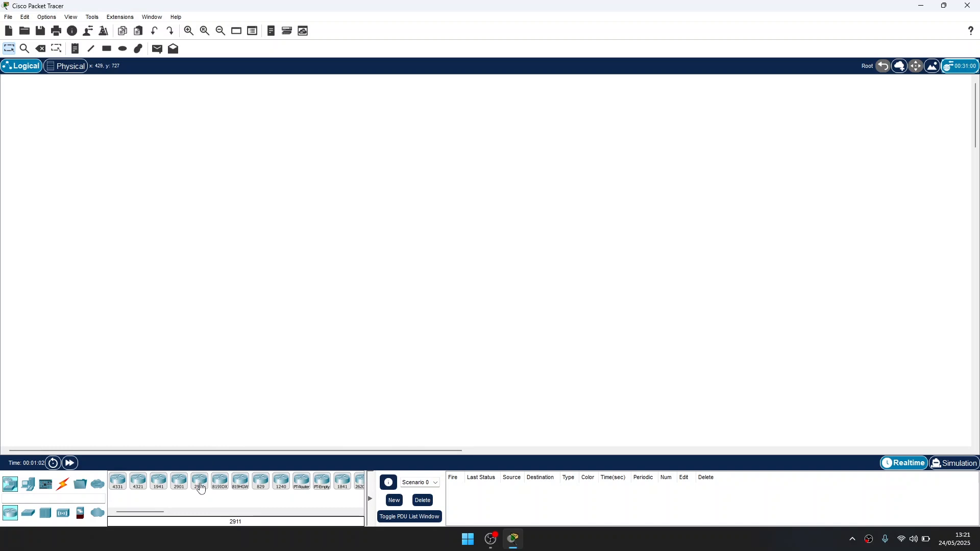
# Place two 2911 routers side by side in the upper part of the empty logical workspace.
pyautogui.moveTo(202, 489); pyautogui.dragTo(371, 155)
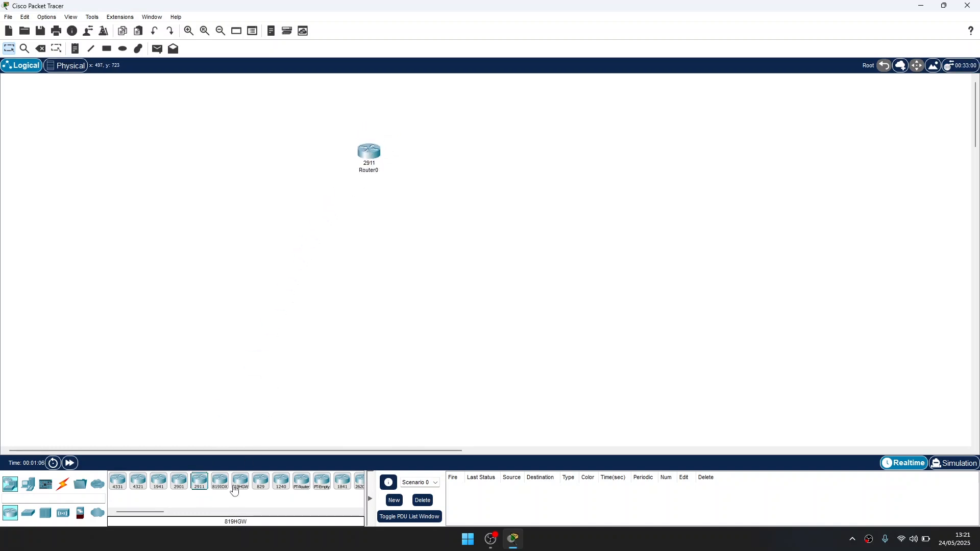
pyautogui.moveTo(200, 488); pyautogui.dragTo(479, 159)
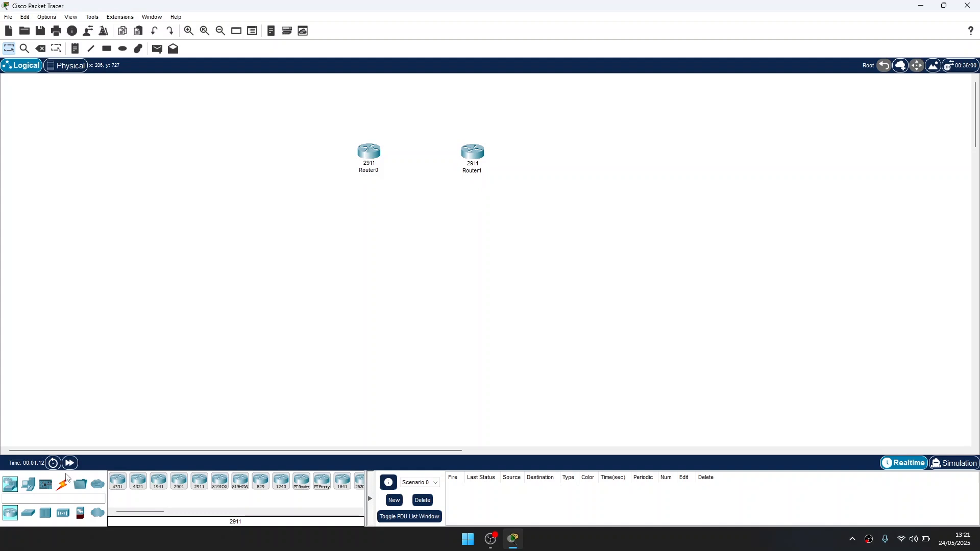
# Add three Switch-PT switches below the routers: one at the lower left, one at the lower right and one centred between them.
pyautogui.click(29, 513)
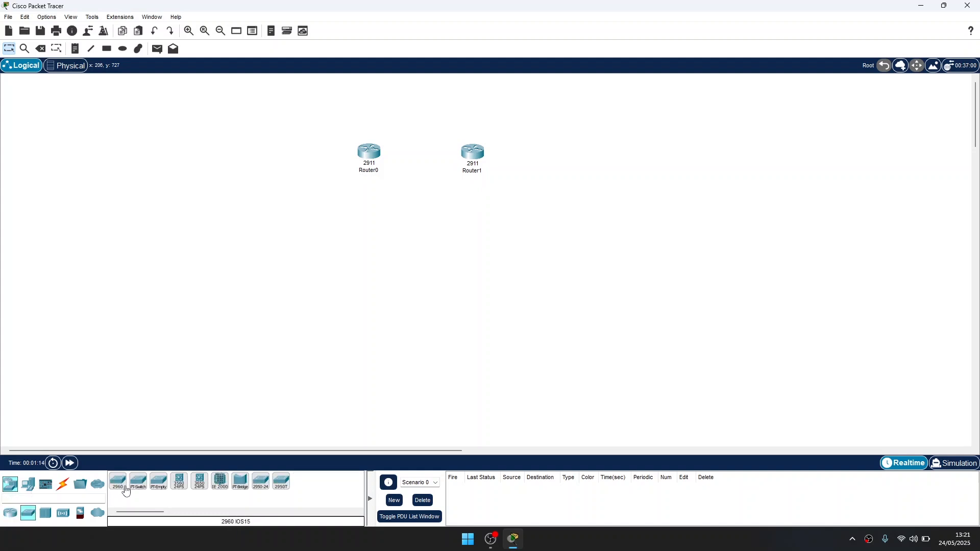
pyautogui.click(159, 483)
pyautogui.click(138, 482)
pyautogui.click(400, 223)
pyautogui.moveTo(408, 227); pyautogui.dragTo(314, 247)
pyautogui.click(139, 482)
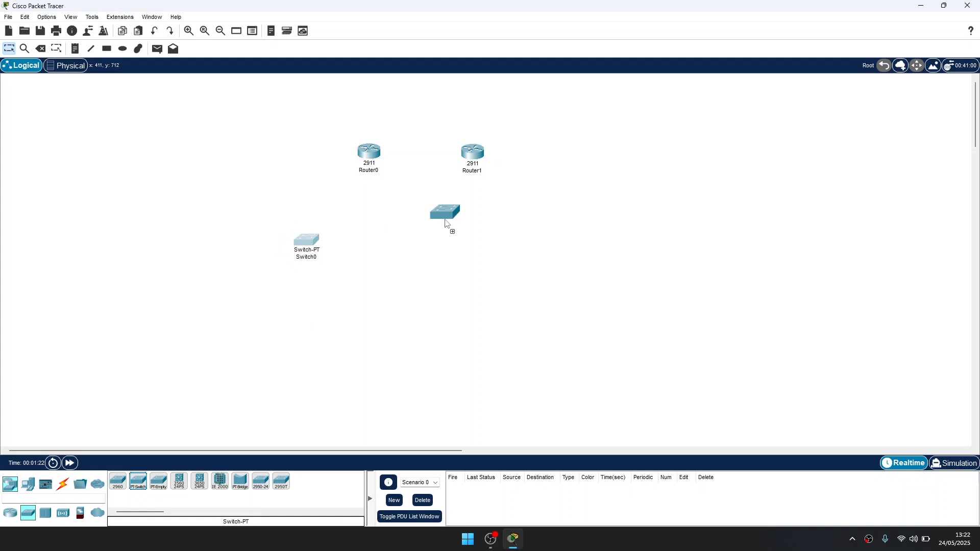
pyautogui.click(541, 249)
pyautogui.click(138, 482)
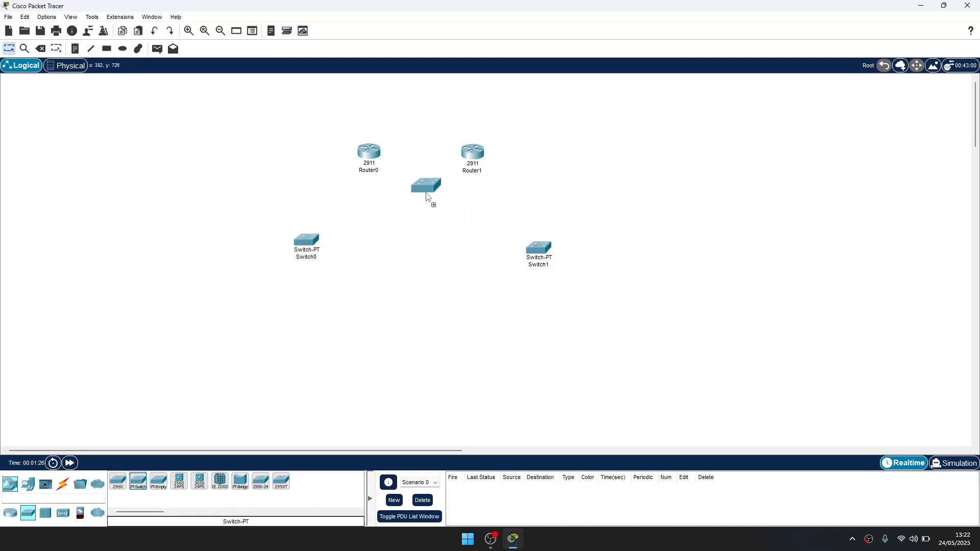
pyautogui.click(400, 233)
pyautogui.moveTo(316, 250); pyautogui.dragTo(314, 262)
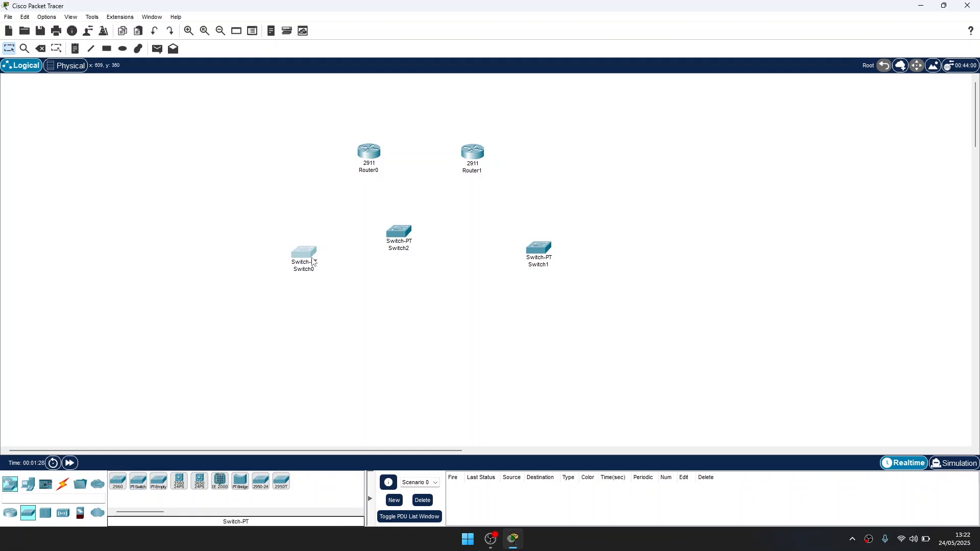
pyautogui.moveTo(402, 238); pyautogui.dragTo(421, 233)
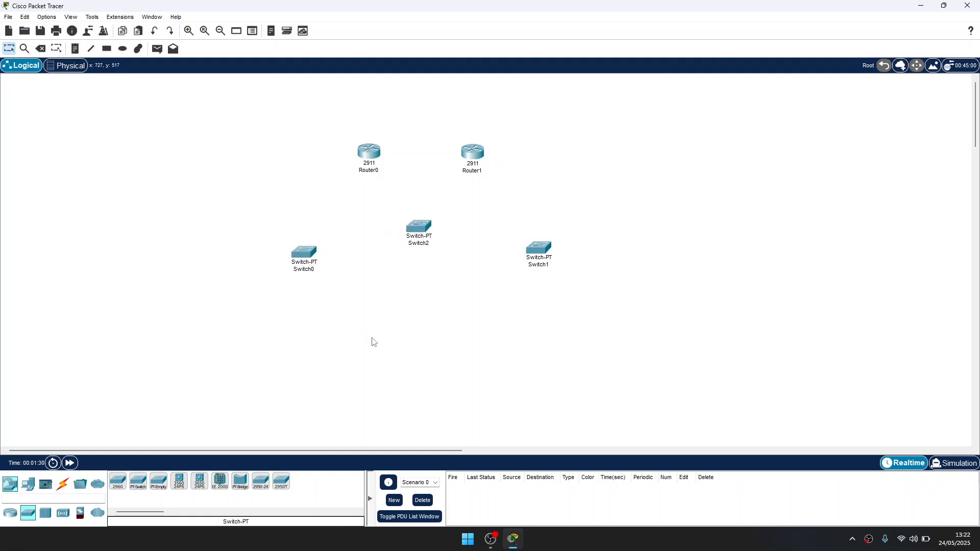
# Add four PCs in a row, two below Switch0 and two below Switch1.
pyautogui.click(28, 483)
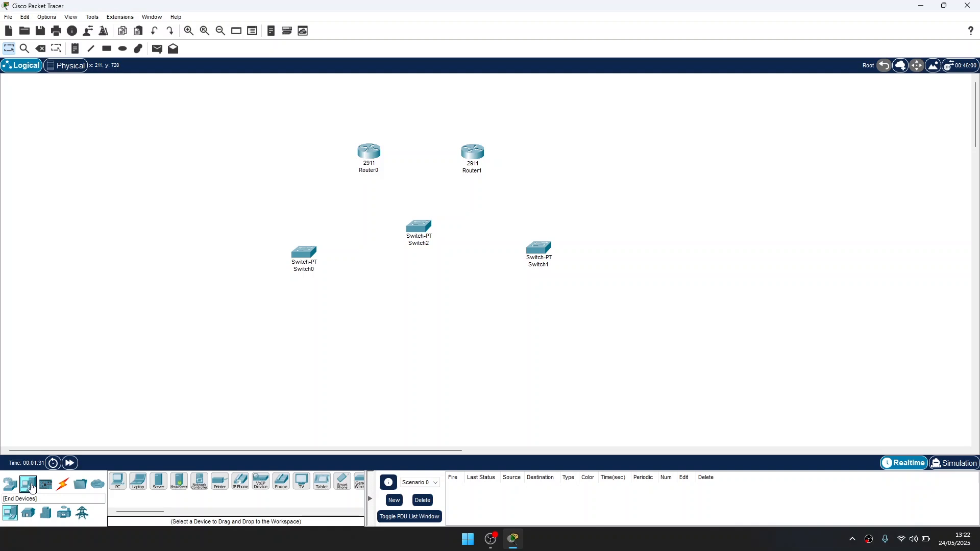
pyautogui.click(118, 481)
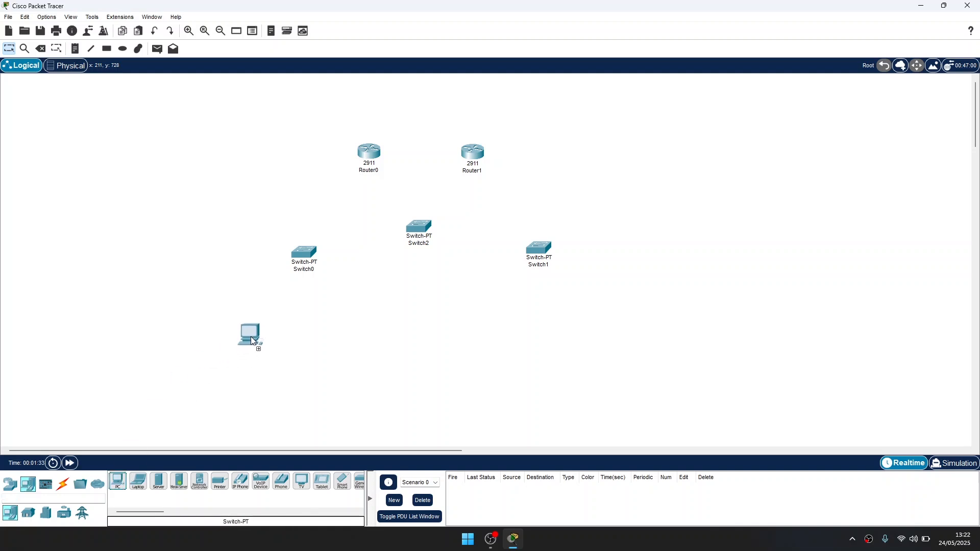
pyautogui.click(121, 485)
pyautogui.click(119, 483)
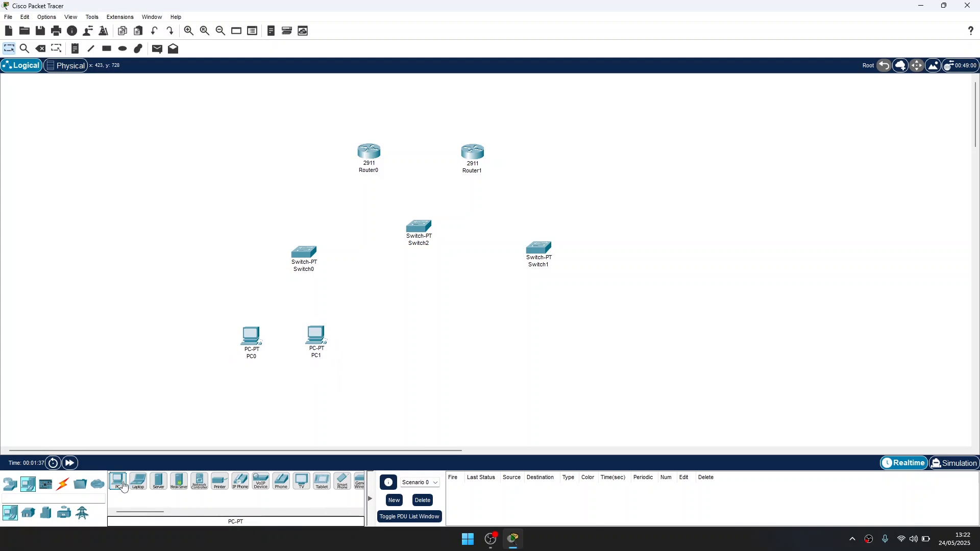
pyautogui.click(497, 327)
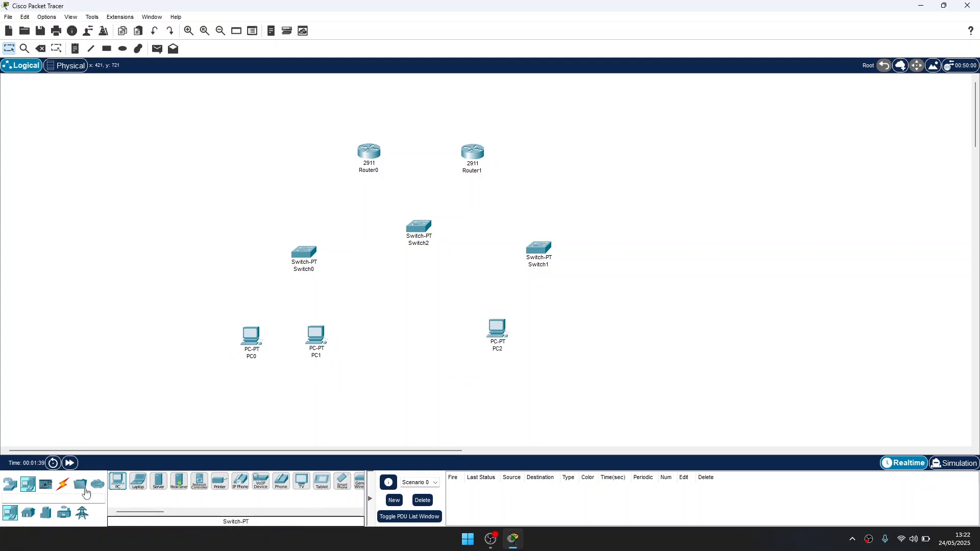
pyautogui.click(122, 487)
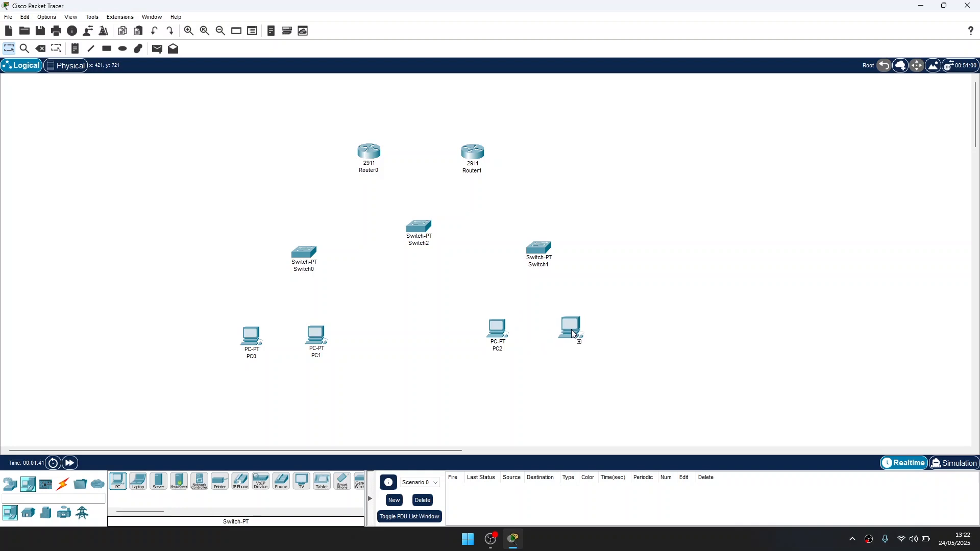
pyautogui.click(582, 334)
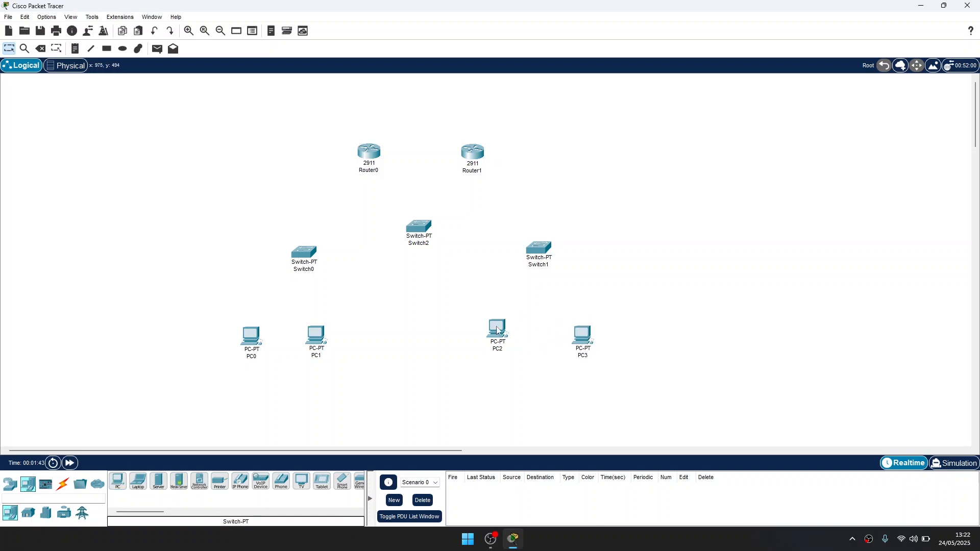
pyautogui.moveTo(498, 331); pyautogui.dragTo(511, 335)
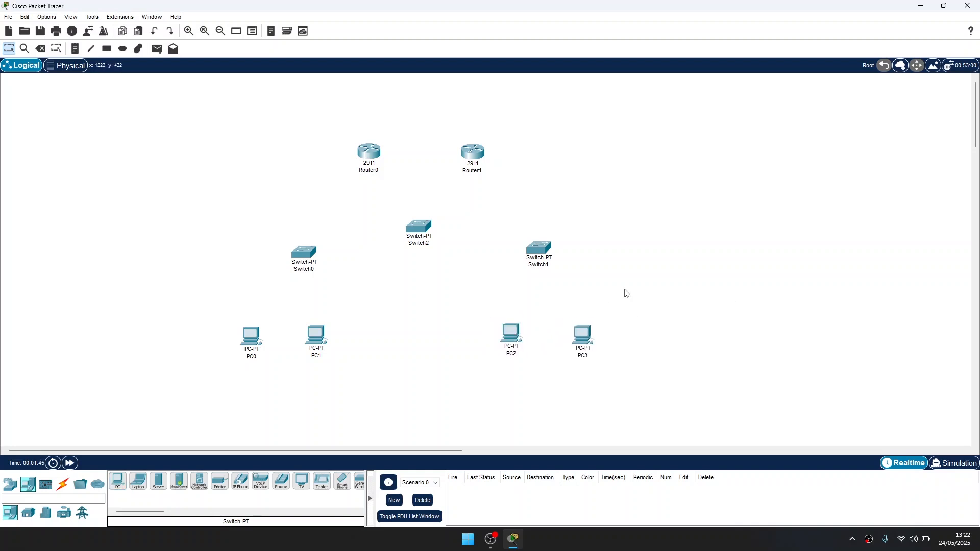
# Cable PC0 and PC1 to Switch0 using the automatically chosen connection type.
pyautogui.click(63, 483)
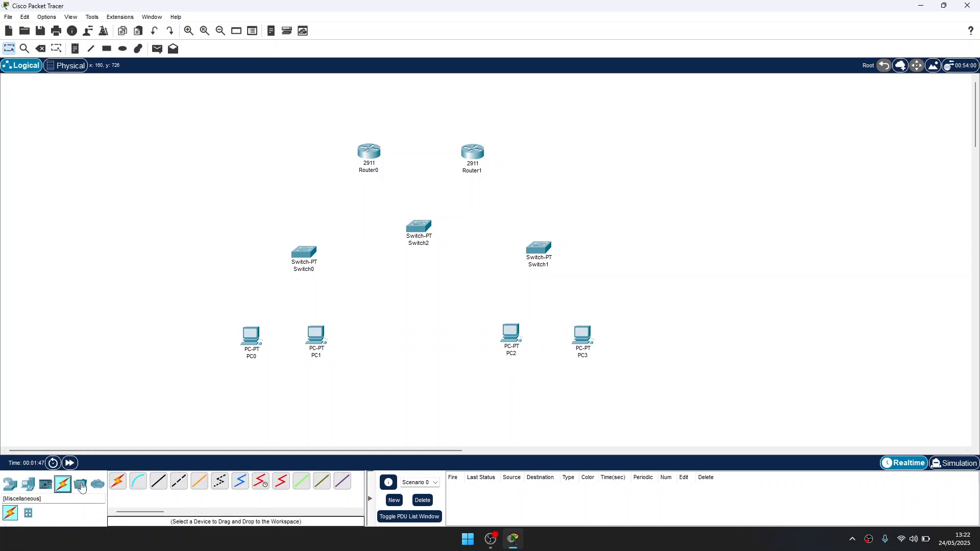
pyautogui.click(122, 484)
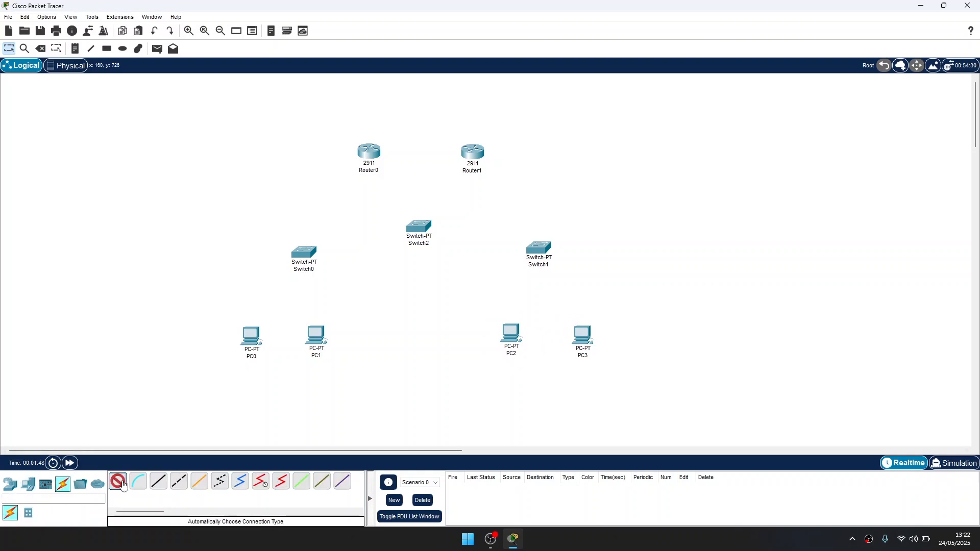
pyautogui.click(251, 337)
pyautogui.click(305, 252)
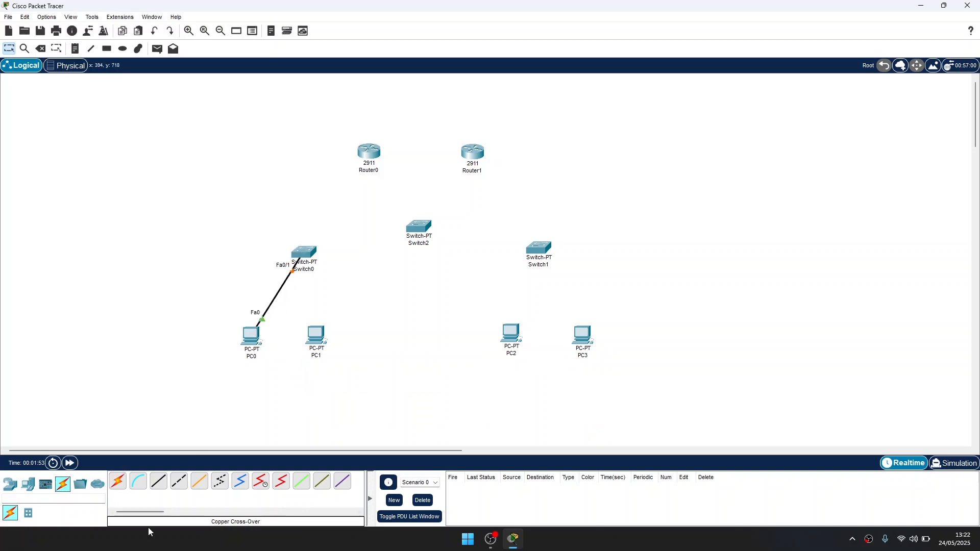
pyautogui.click(316, 337)
pyautogui.click(305, 254)
# Cable PC2 and PC3 to Switch1 using the automatically chosen connection type.
pyautogui.click(117, 482)
pyautogui.click(511, 344)
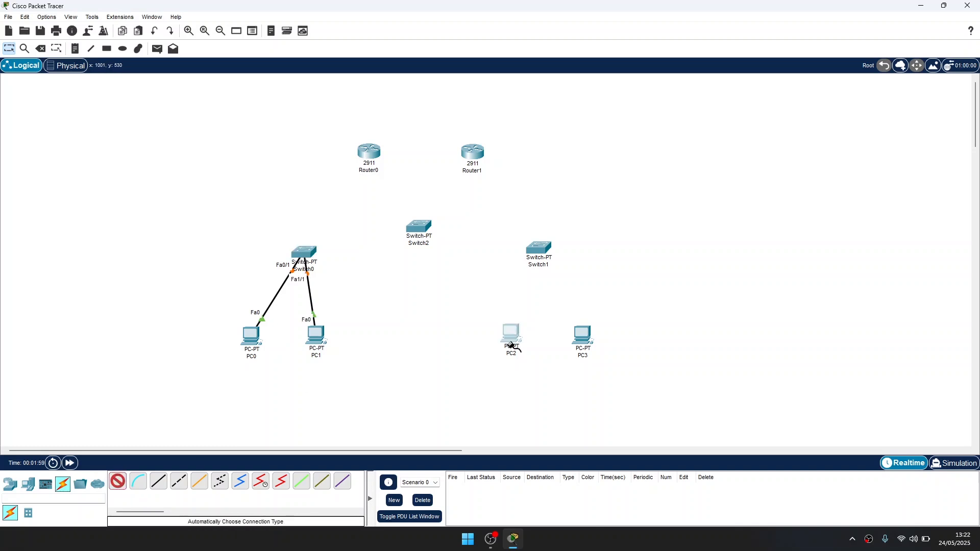
pyautogui.click(536, 255)
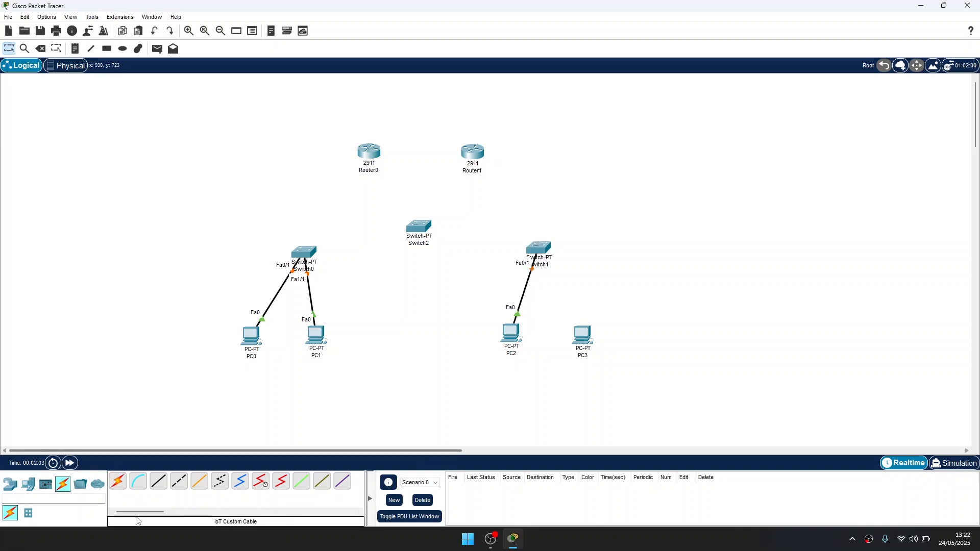
pyautogui.click(121, 486)
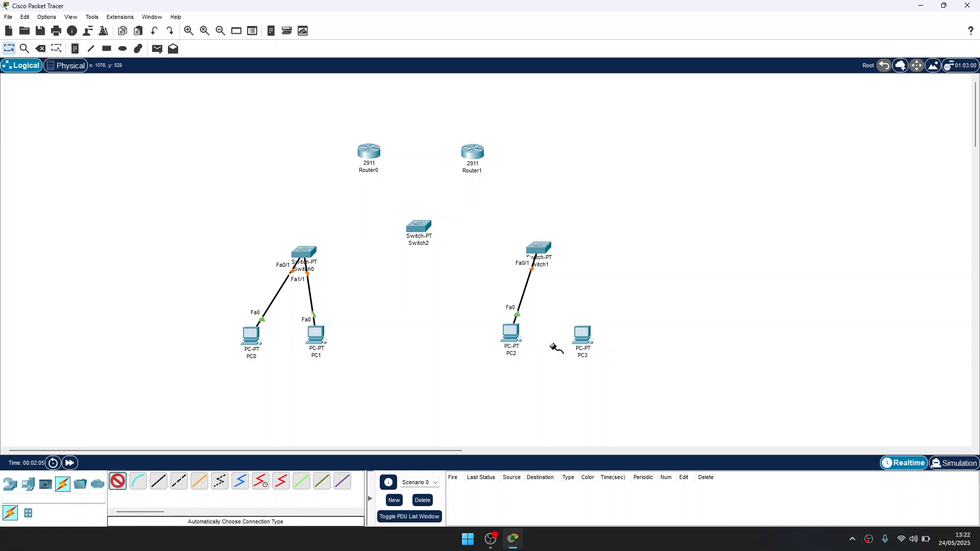
pyautogui.click(583, 337)
pyautogui.click(540, 249)
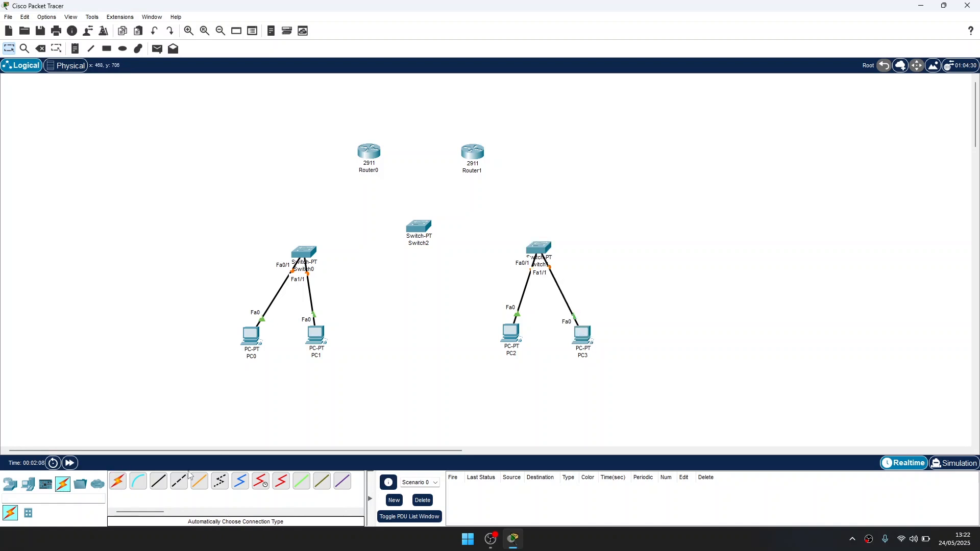
# Link Switch0 and Switch1 to the central Switch2 using the automatically chosen connection type.
pyautogui.click(123, 483)
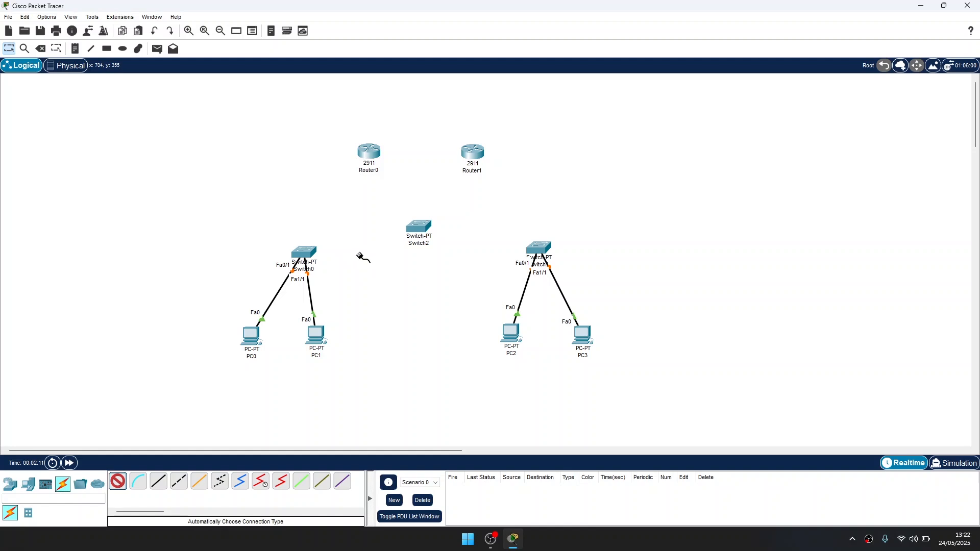
pyautogui.click(305, 253)
pyautogui.click(422, 227)
pyautogui.click(117, 481)
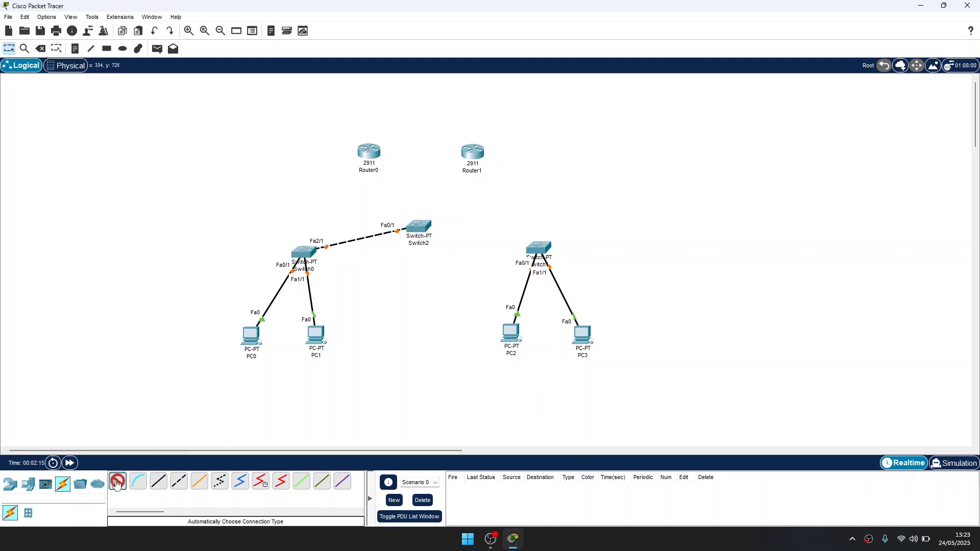
pyautogui.click(536, 249)
pyautogui.click(419, 225)
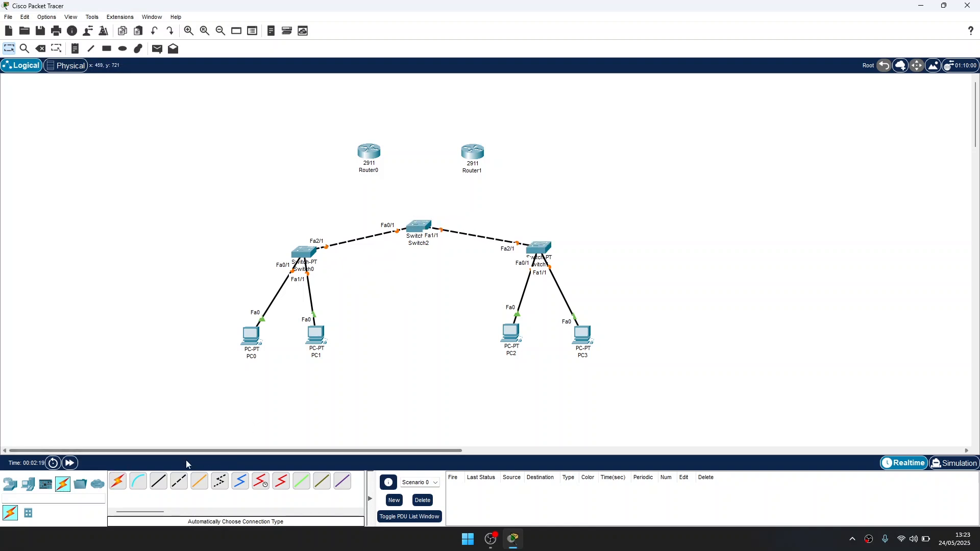
# Link Switch2 to Router0 and Router1 with automatically chosen cables, and shift Switch1 slightly to the upper right.
pyautogui.click(118, 482)
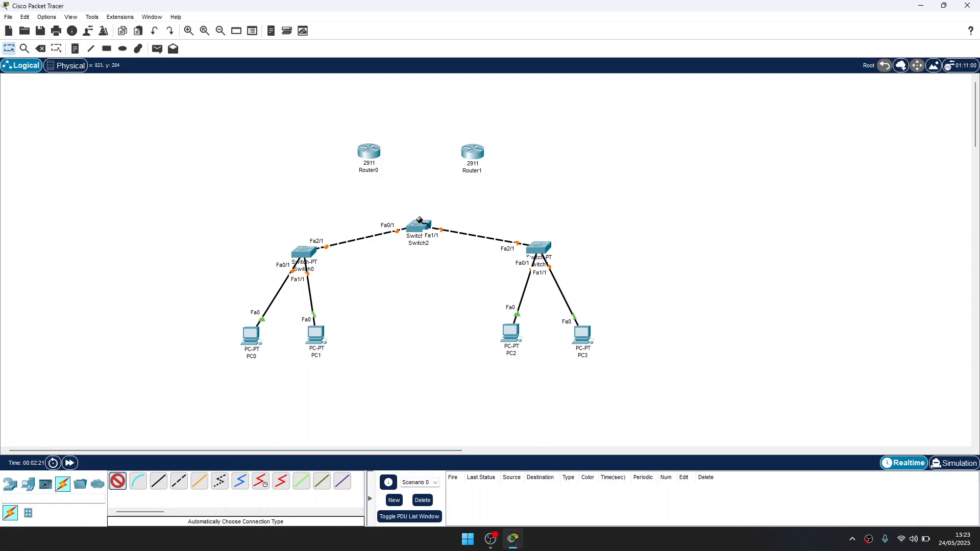
pyautogui.click(419, 225)
pyautogui.click(370, 153)
pyautogui.click(118, 482)
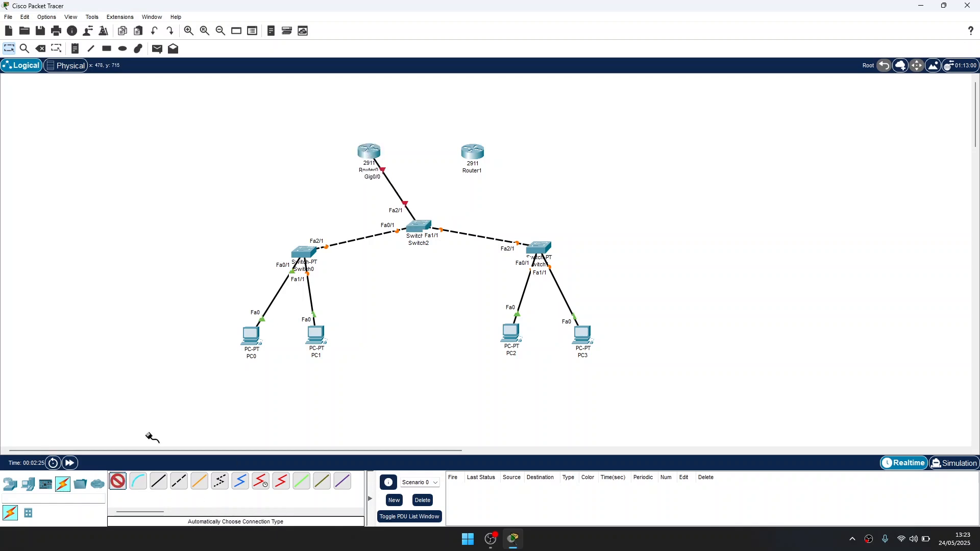
pyautogui.click(420, 222)
pyautogui.click(474, 154)
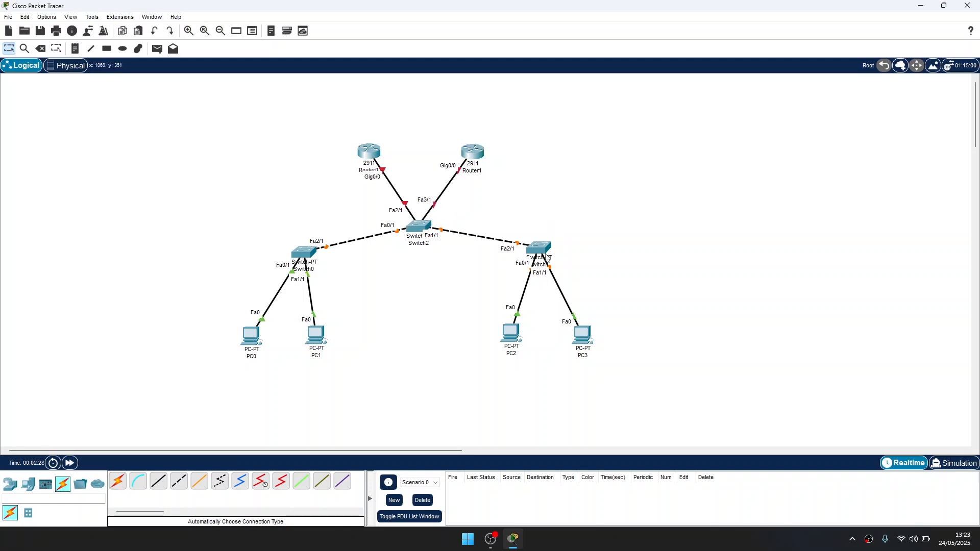
pyautogui.moveTo(543, 254); pyautogui.dragTo(547, 251)
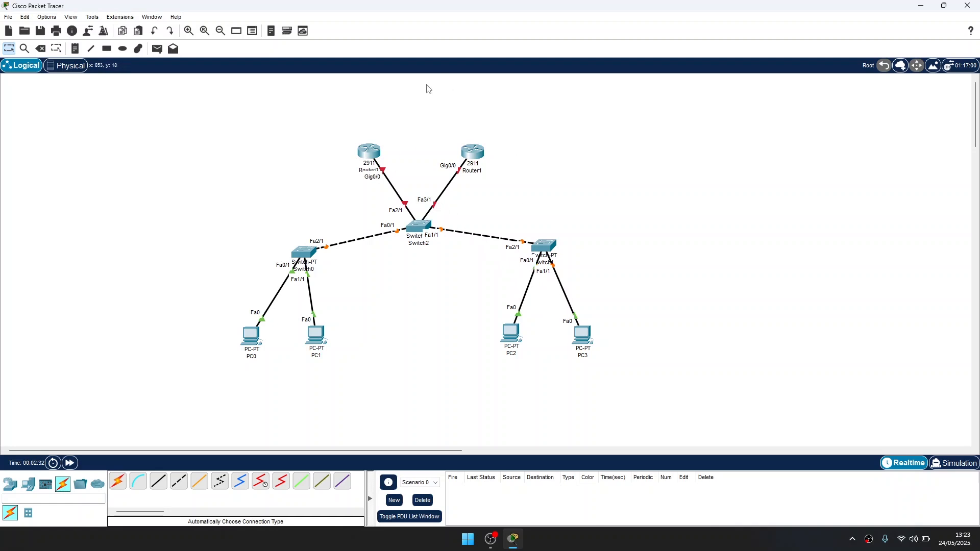
# Turn on Router0's GigabitEthernet0/0 port and enter IPv4 address 10.0.0.1 with subnet mask 255.255.255.0.
pyautogui.click(370, 151)
pyautogui.moveTo(461, 117); pyautogui.dragTo(683, 64)
pyautogui.click(618, 86)
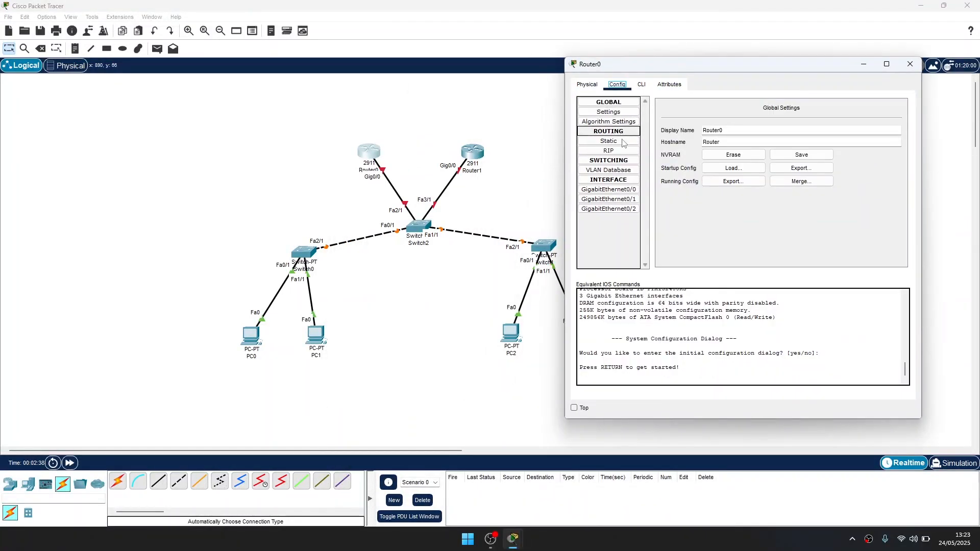
pyautogui.click(622, 191)
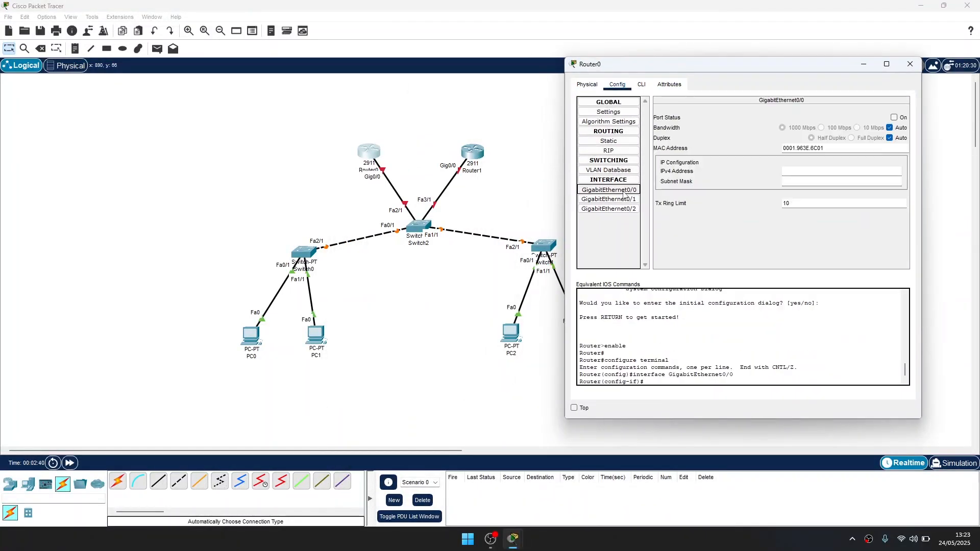
pyautogui.click(893, 117)
pyautogui.click(821, 168)
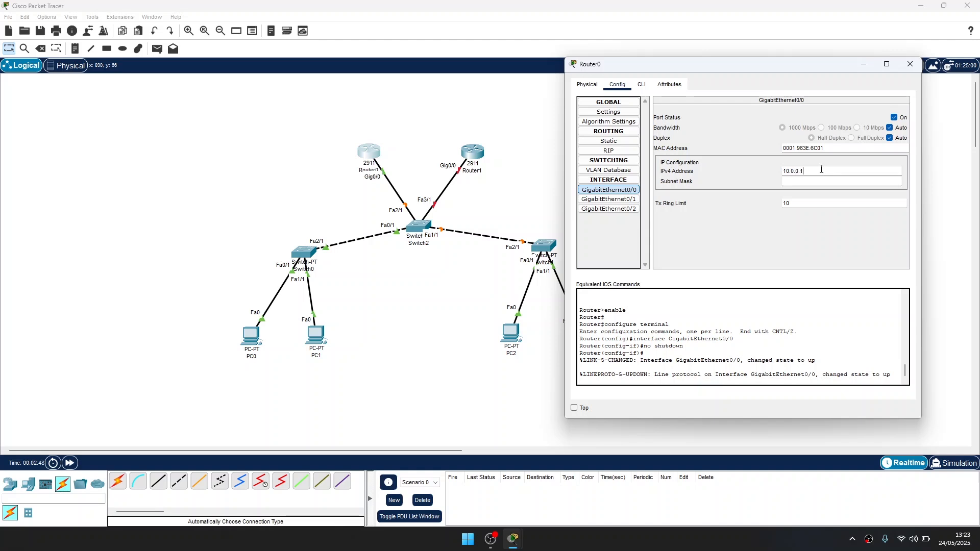
pyautogui.press('Return')
pyautogui.click(804, 182)
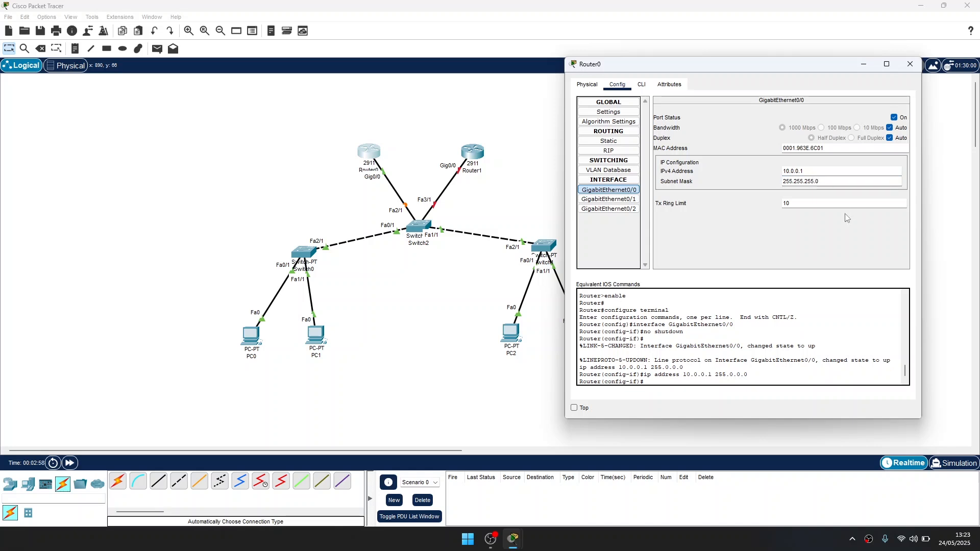
# Leave Router0's settings and configure Router1's GigabitEthernet0/0: port on, IPv4 address 10.0.0.2, subnet mask 255.255.255.0.
pyautogui.click(855, 234)
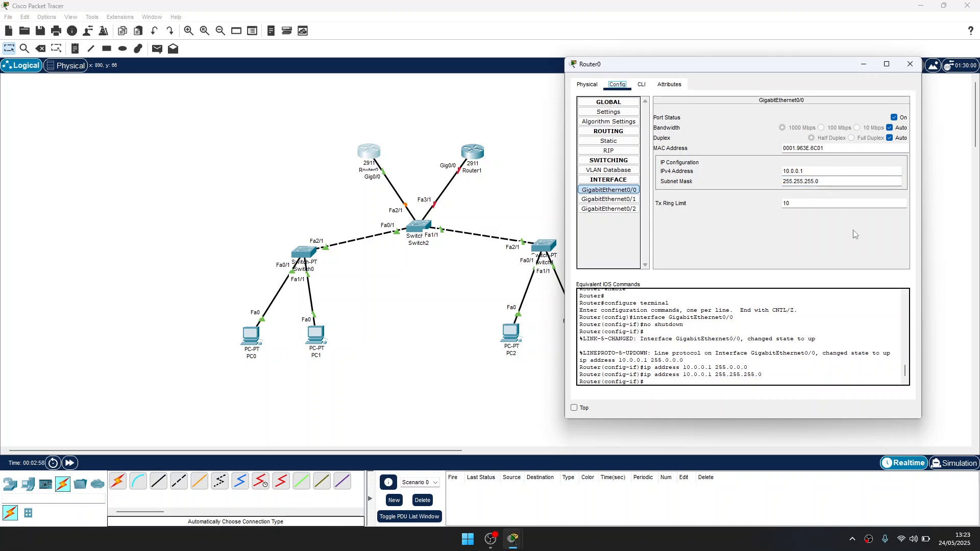
pyautogui.click(910, 64)
pyautogui.click(474, 153)
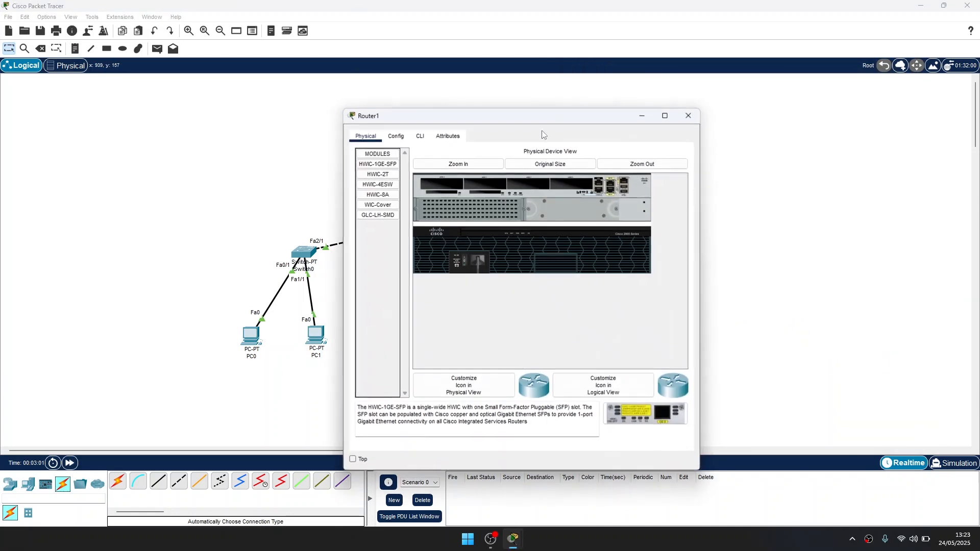
pyautogui.moveTo(569, 111); pyautogui.dragTo(812, 84)
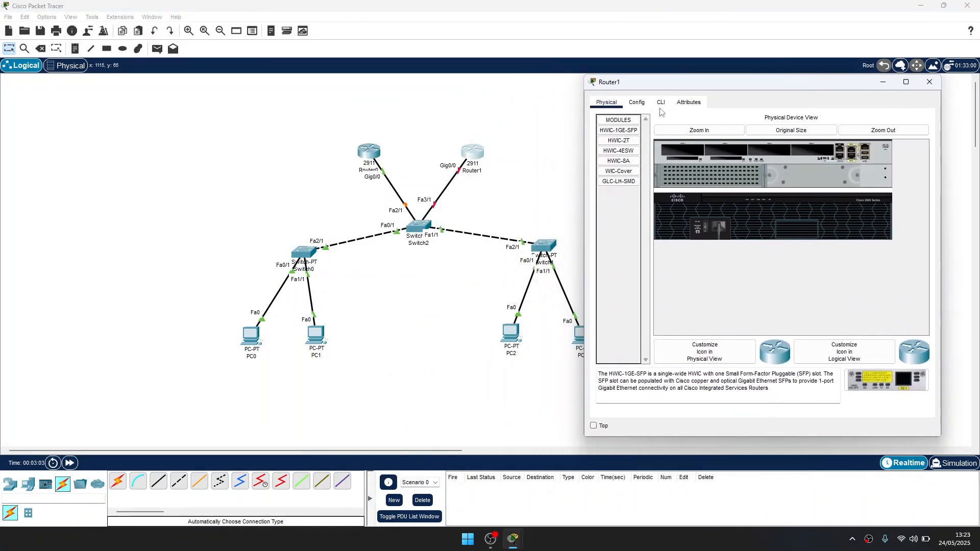
pyautogui.click(636, 102)
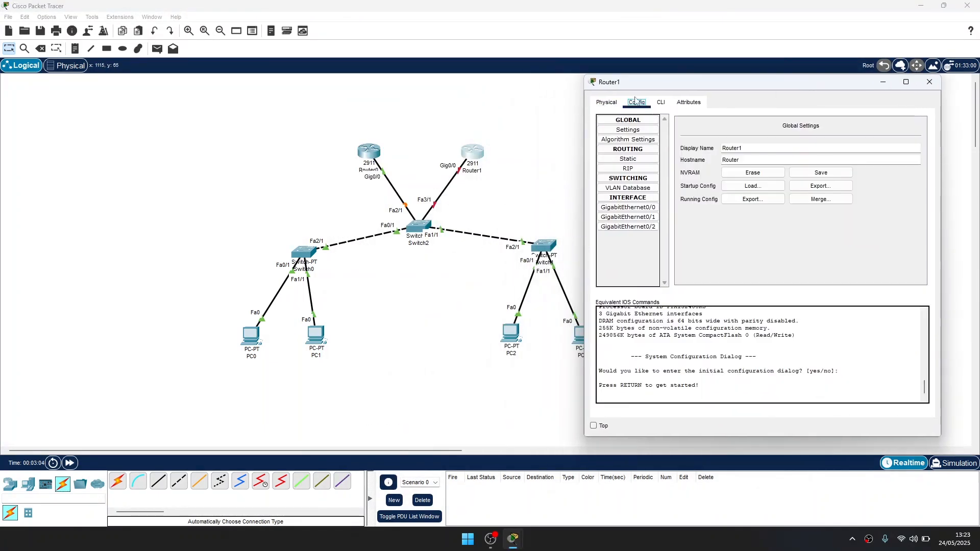
pyautogui.click(632, 207)
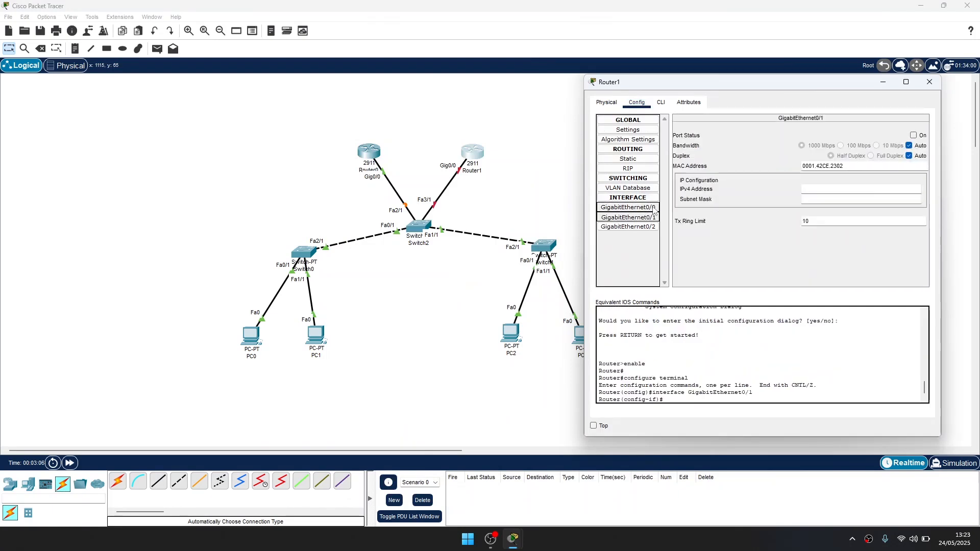
pyautogui.click(913, 135)
pyautogui.click(835, 189)
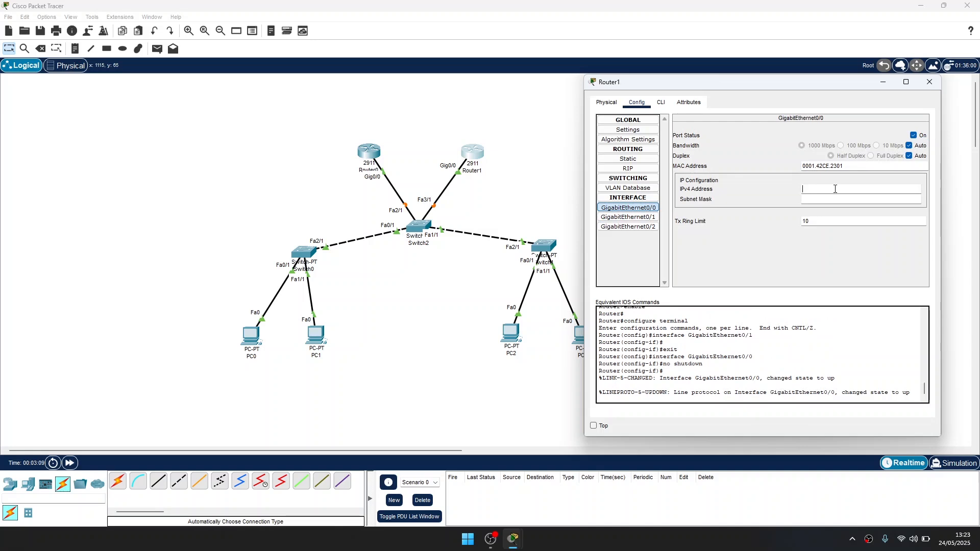
pyautogui.write('10.0.0.2')
pyautogui.click(847, 201)
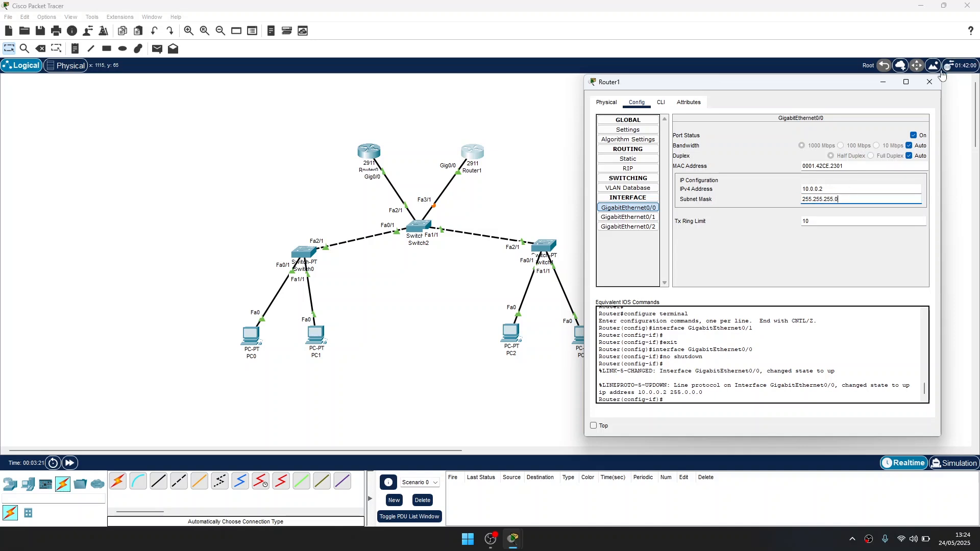
pyautogui.click(928, 82)
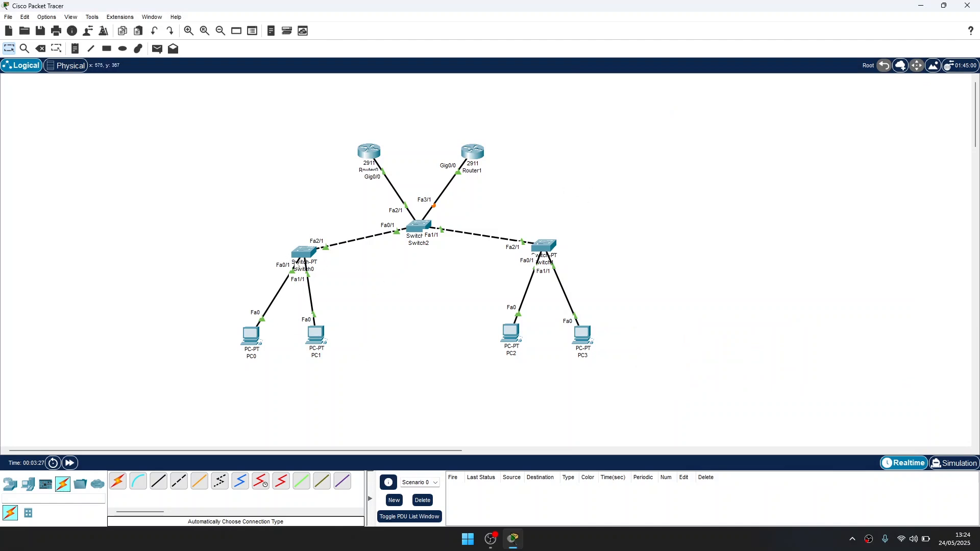
# Add VLAN 10 named "it" to Switch0's VLAN database.
pyautogui.click(305, 253)
pyautogui.click(397, 136)
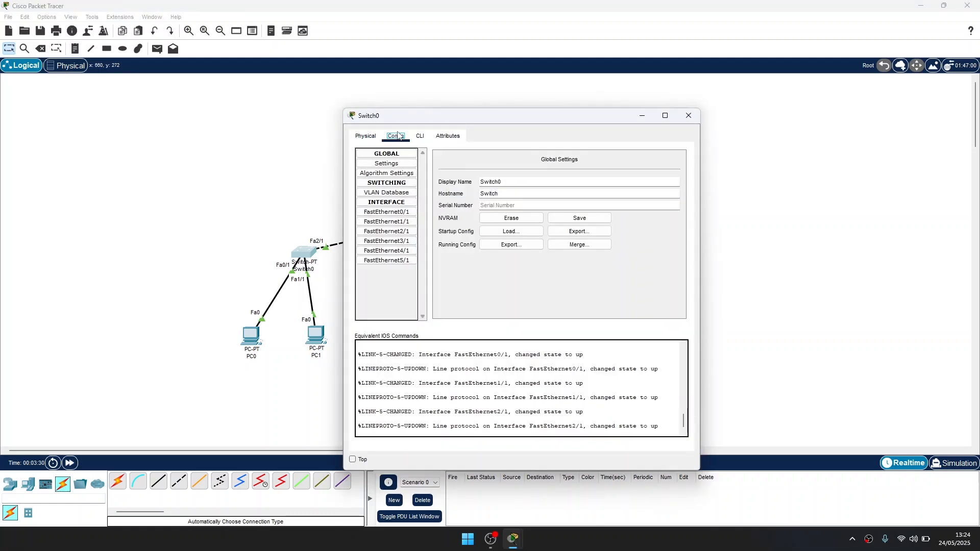
pyautogui.moveTo(451, 119); pyautogui.dragTo(712, 63)
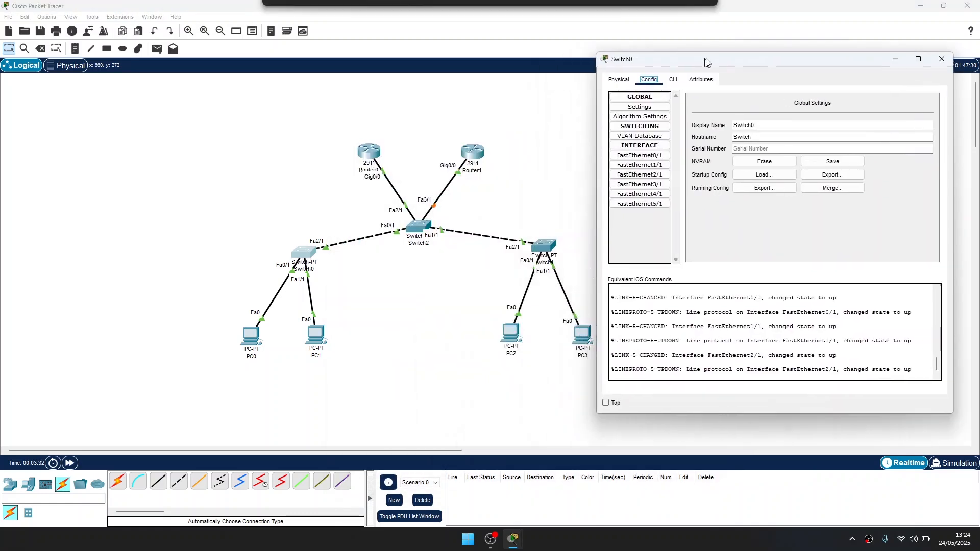
pyautogui.click(662, 137)
pyautogui.click(872, 109)
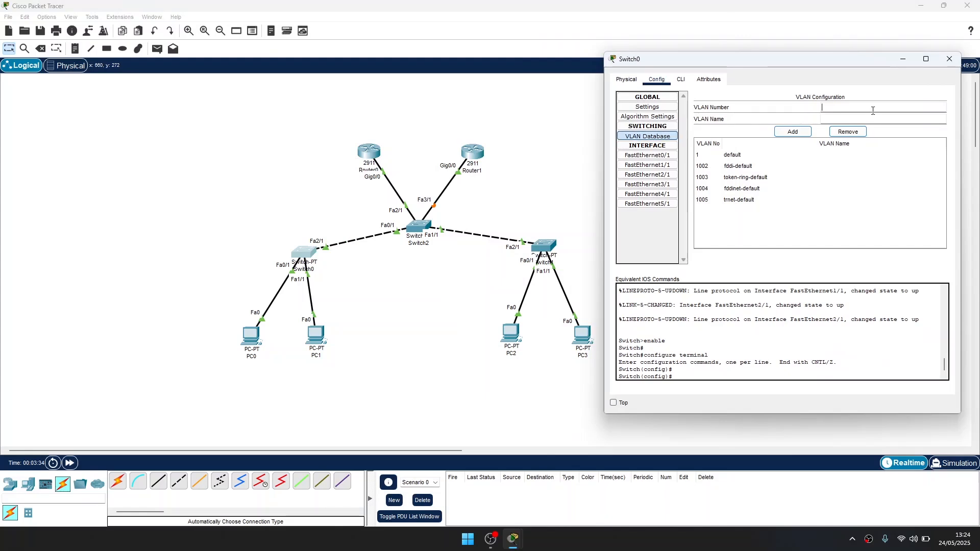
pyautogui.press('Tab')
pyautogui.write('it')
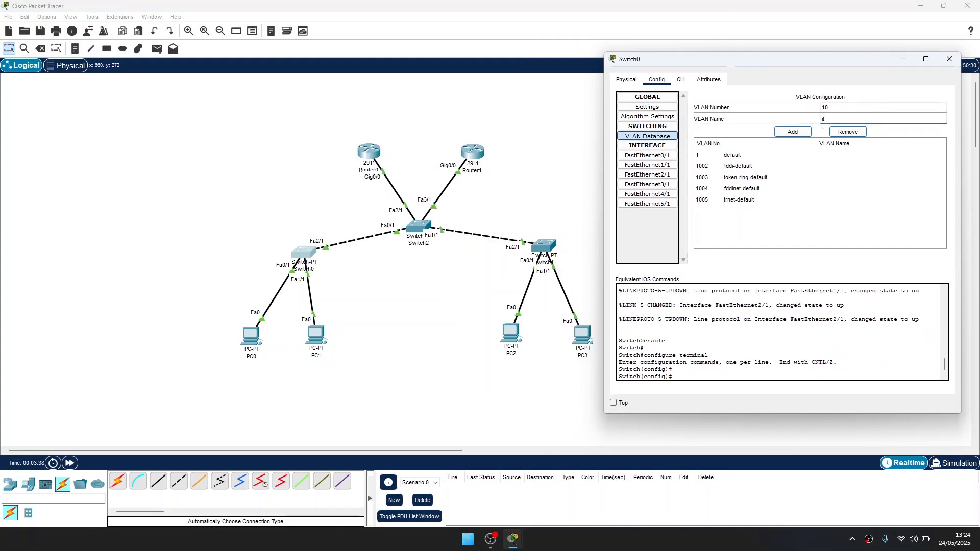
pyautogui.click(792, 132)
# Assign Switch0's access ports FastEthernet0/1 and FastEthernet1/1 to VLAN 10.
pyautogui.click(663, 156)
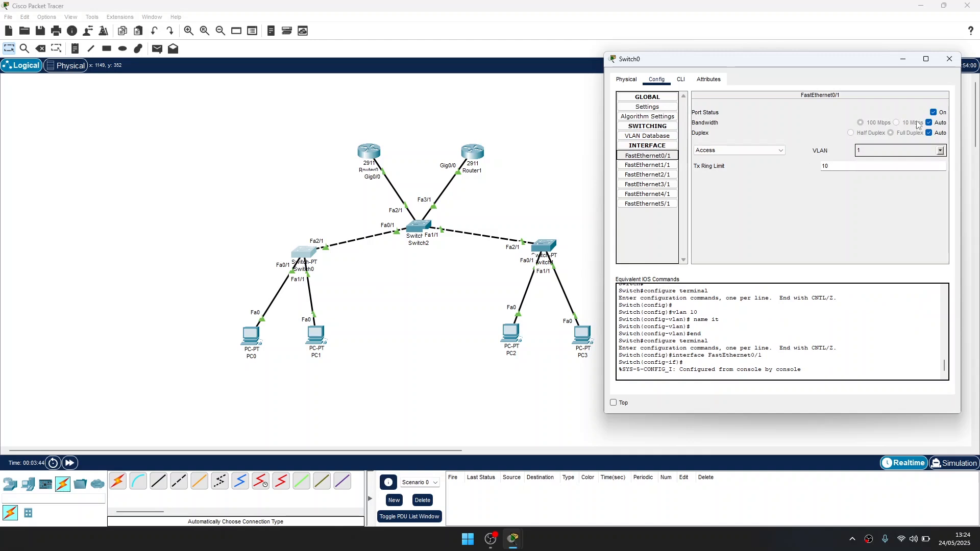
pyautogui.click(940, 151)
pyautogui.click(862, 176)
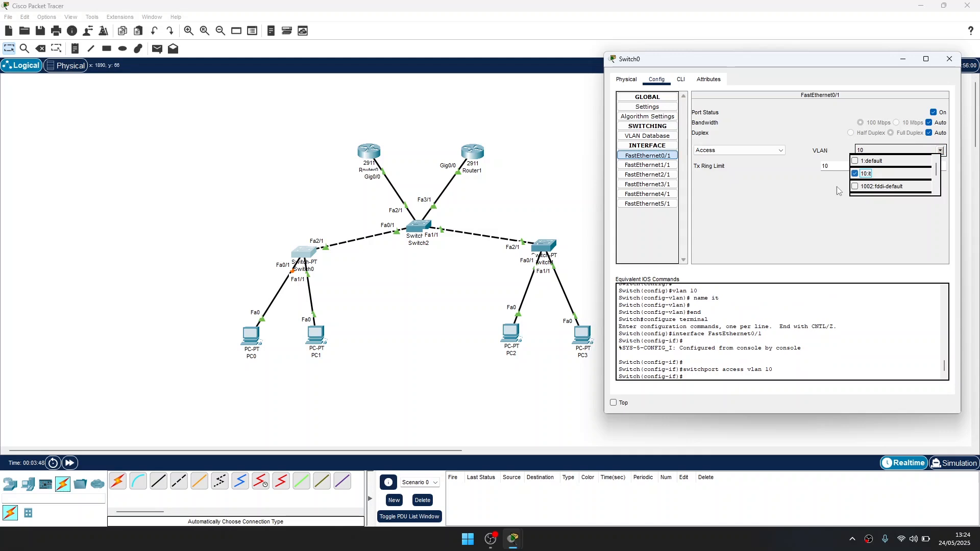
pyautogui.click(777, 215)
pyautogui.click(667, 166)
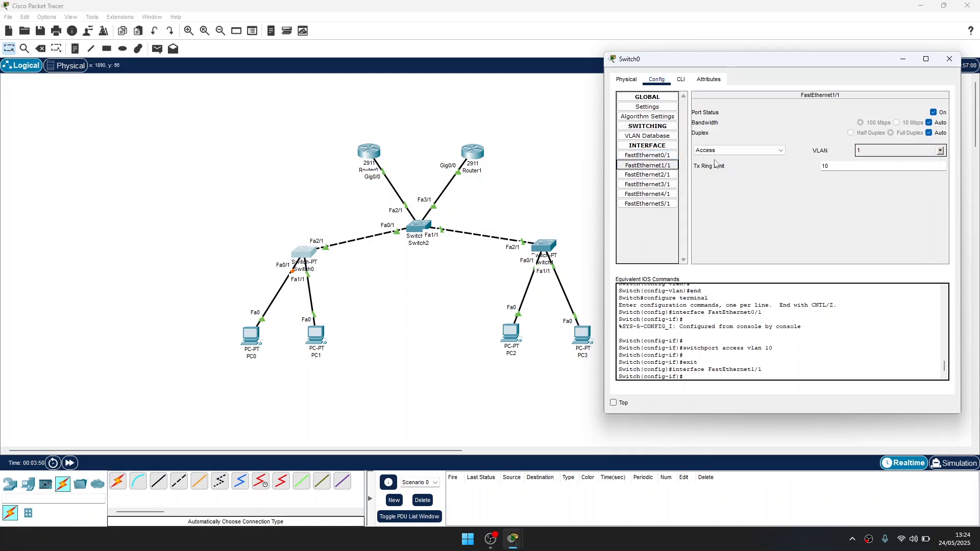
pyautogui.click(940, 151)
pyautogui.click(865, 176)
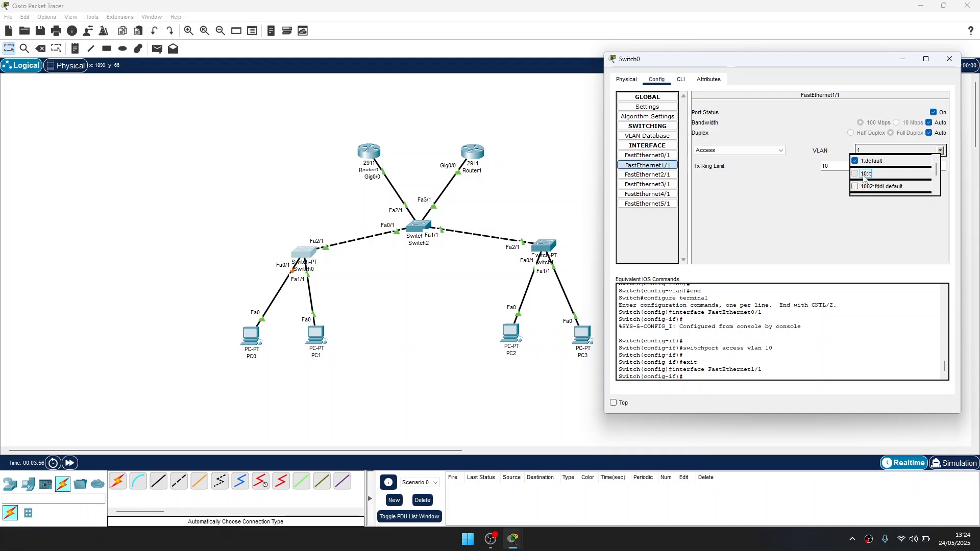
pyautogui.click(754, 203)
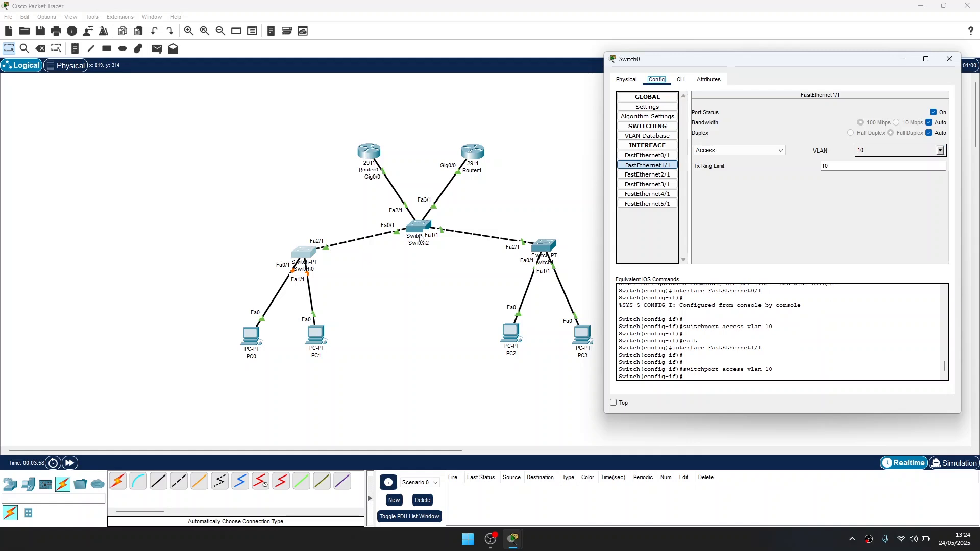
# Set Switch0's FastEthernet2/1 port to trunk mode and close the switch's settings.
pyautogui.click(662, 174)
pyautogui.click(739, 150)
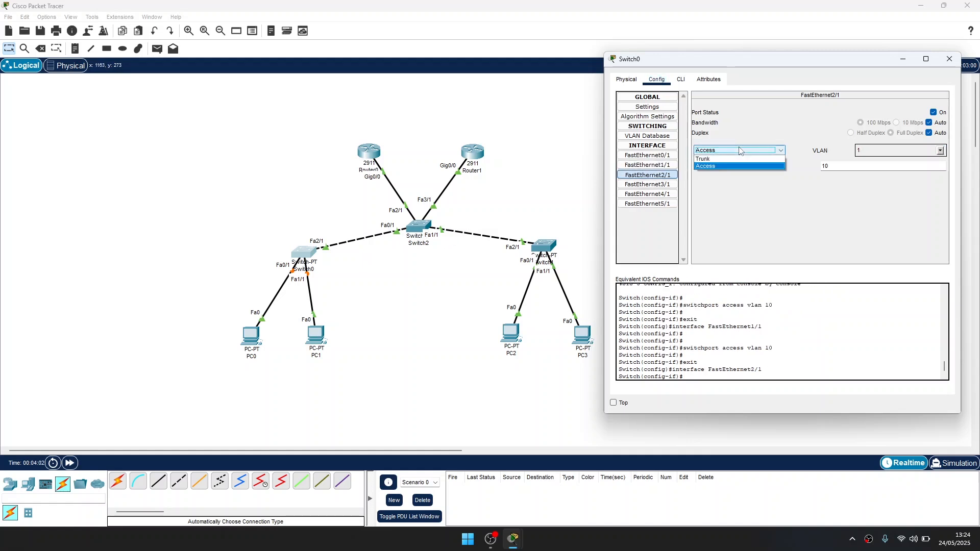
pyautogui.click(735, 159)
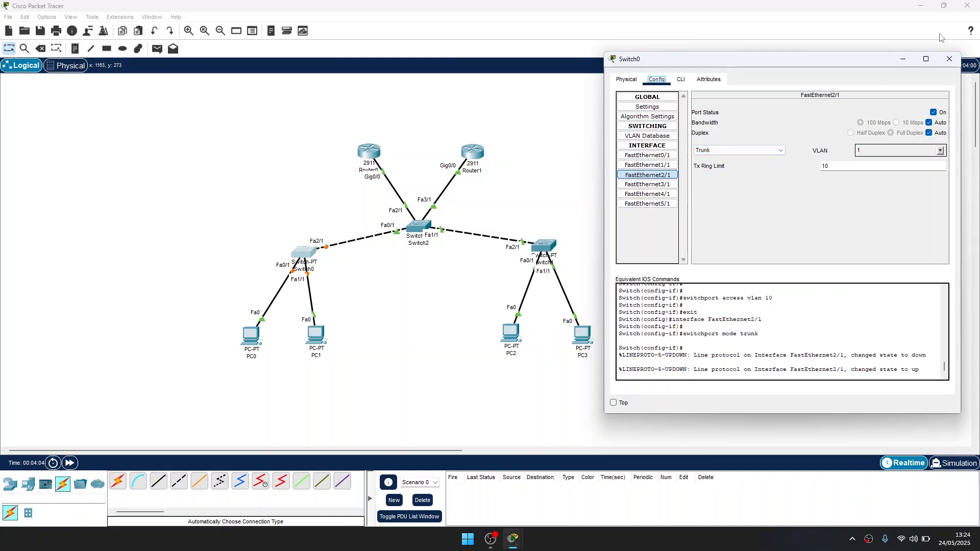
pyautogui.click(949, 57)
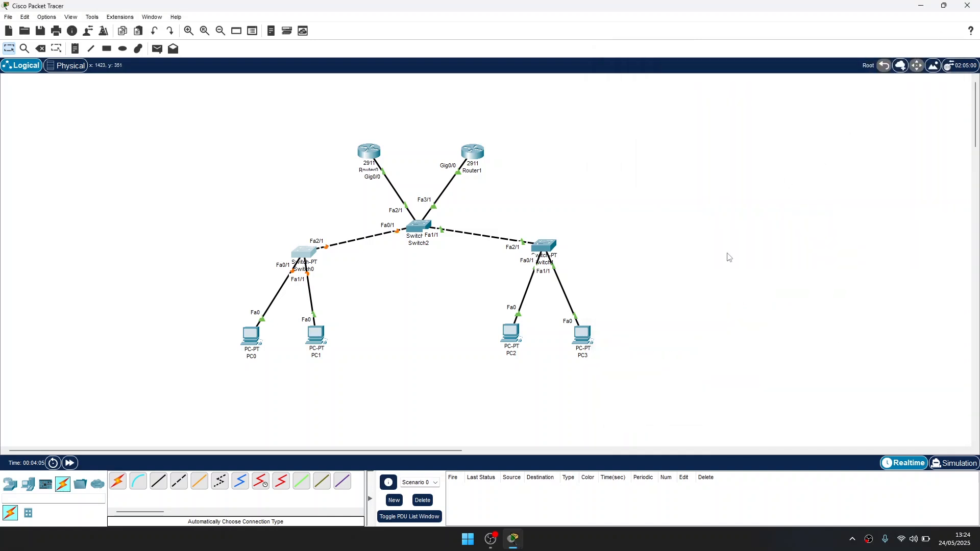
# Add VLAN 20 named "keuangan" to Switch1's VLAN database.
pyautogui.click(545, 246)
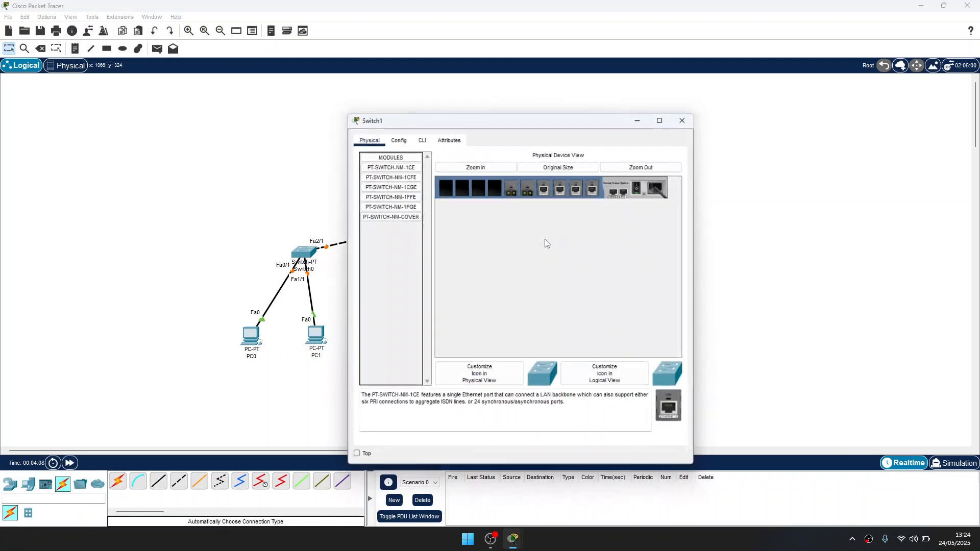
pyautogui.moveTo(486, 122); pyautogui.dragTo(728, 90)
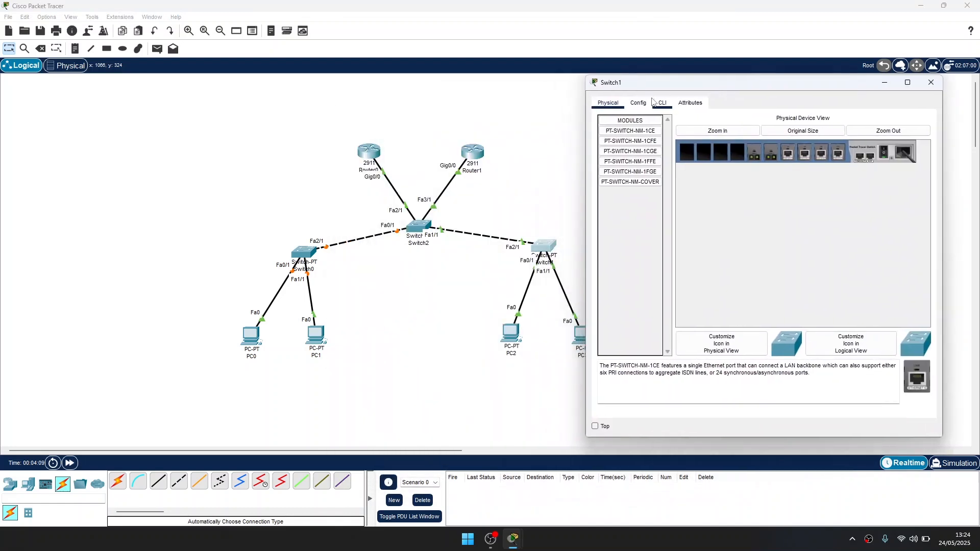
pyautogui.click(637, 103)
pyautogui.click(638, 159)
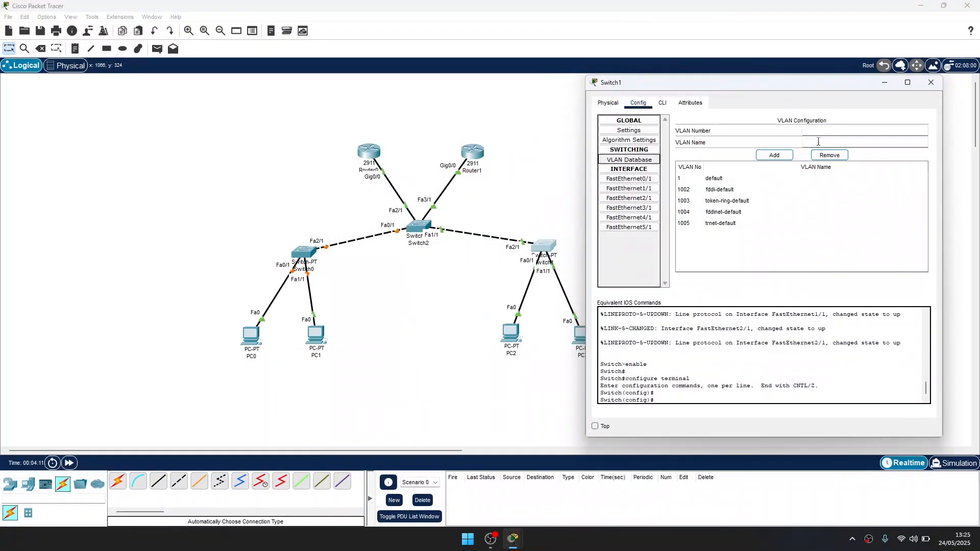
pyautogui.click(858, 133)
pyautogui.write('20')
pyautogui.press('Tab')
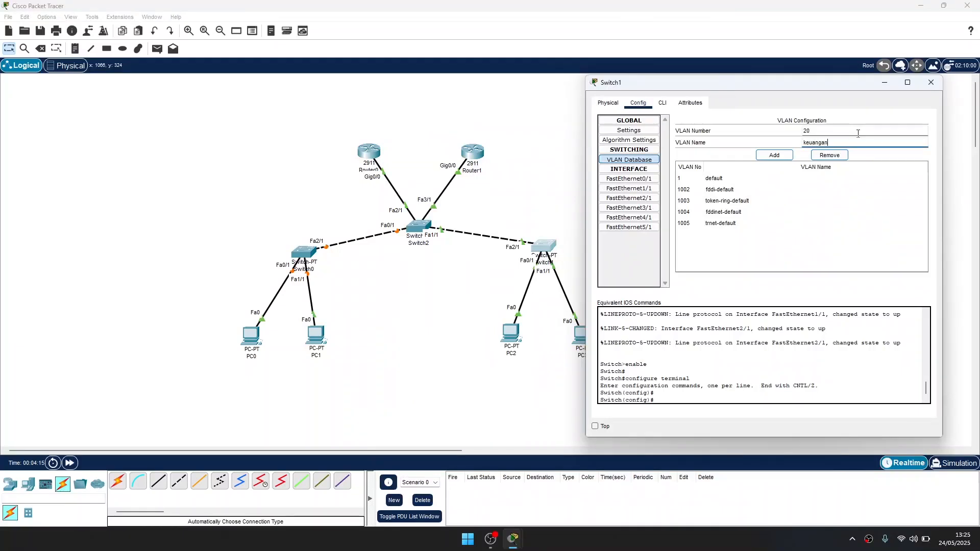
pyautogui.write('keuangan')
pyautogui.click(774, 154)
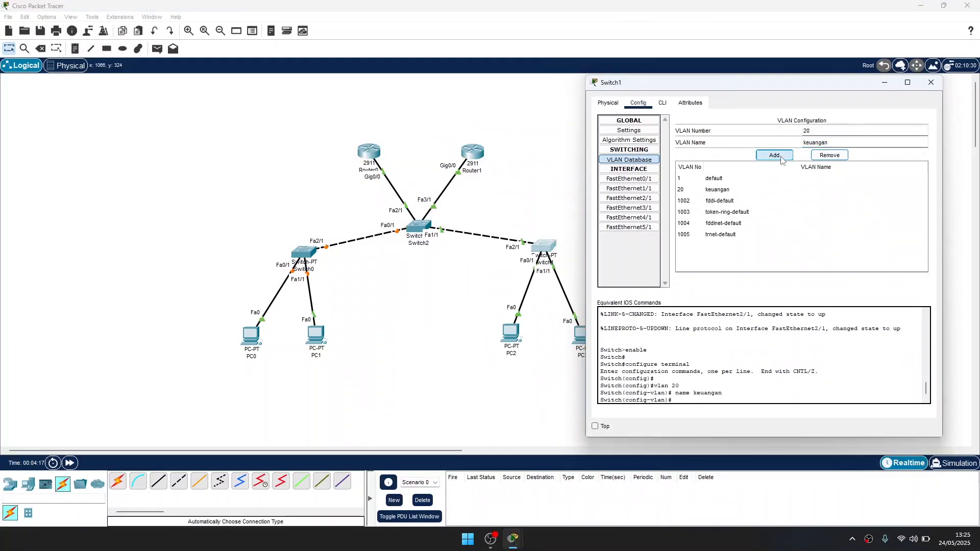
# Assign Switch1's access ports FastEthernet0/1 and FastEthernet1/1 to VLAN 20.
pyautogui.click(625, 180)
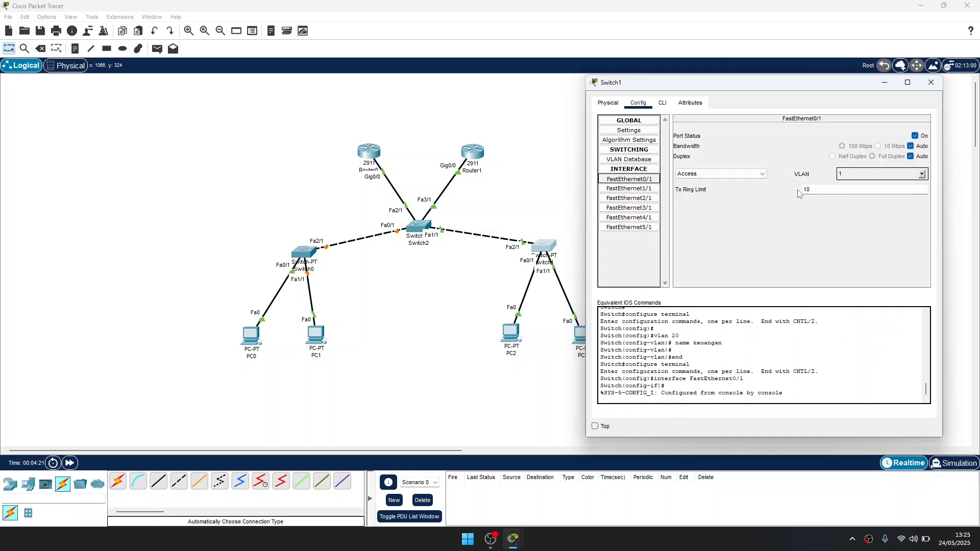
pyautogui.click(921, 174)
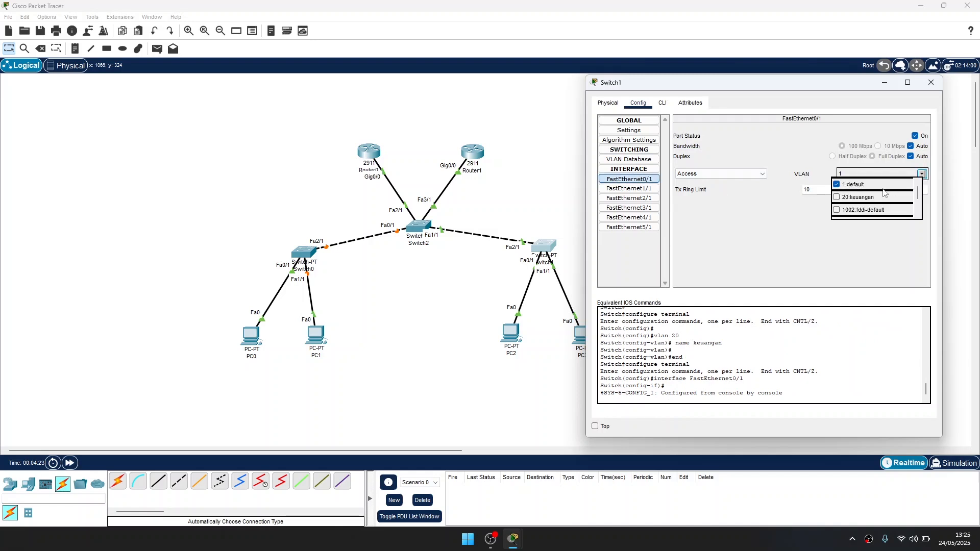
pyautogui.click(853, 198)
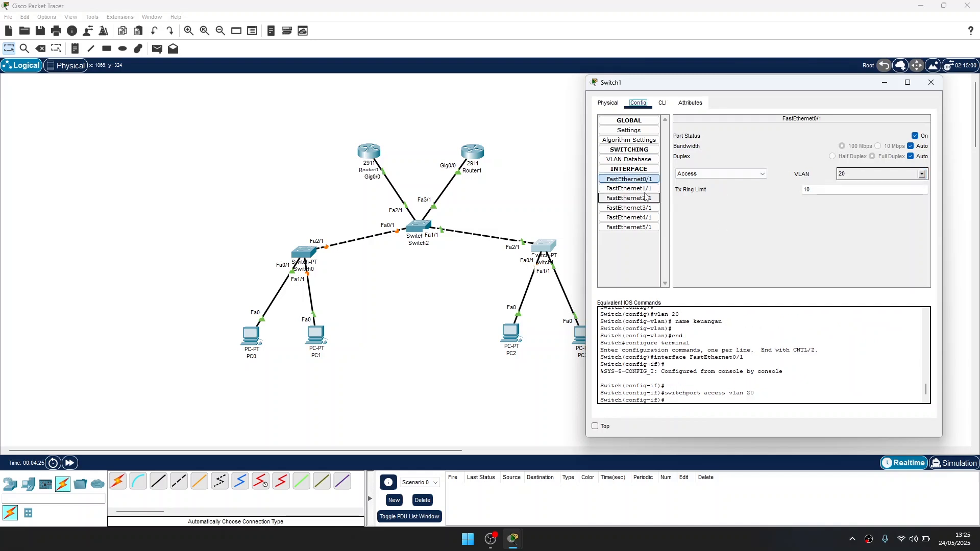
pyautogui.click(629, 188)
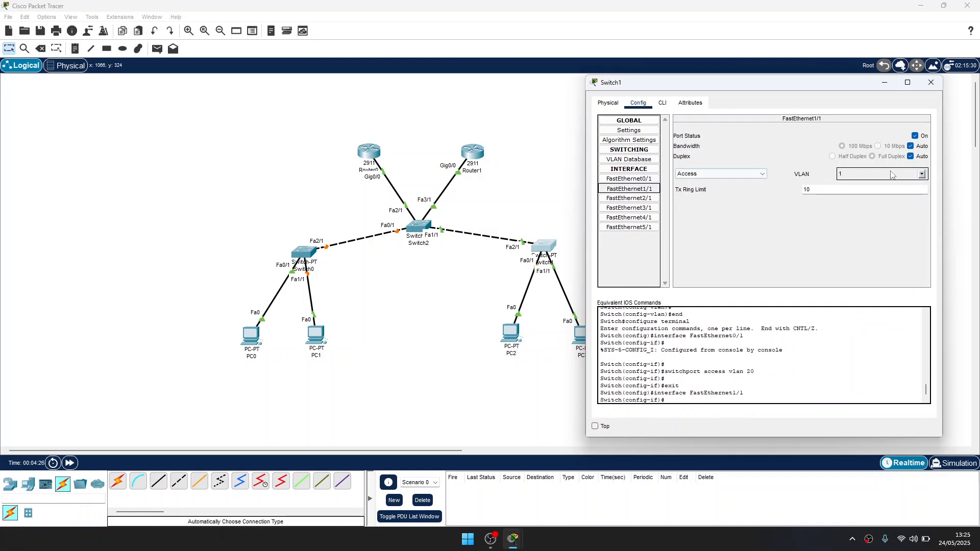
pyautogui.click(922, 174)
# Set Switch1's FastEthernet2/1 port to trunk mode and close the switch's settings.
pyautogui.click(628, 197)
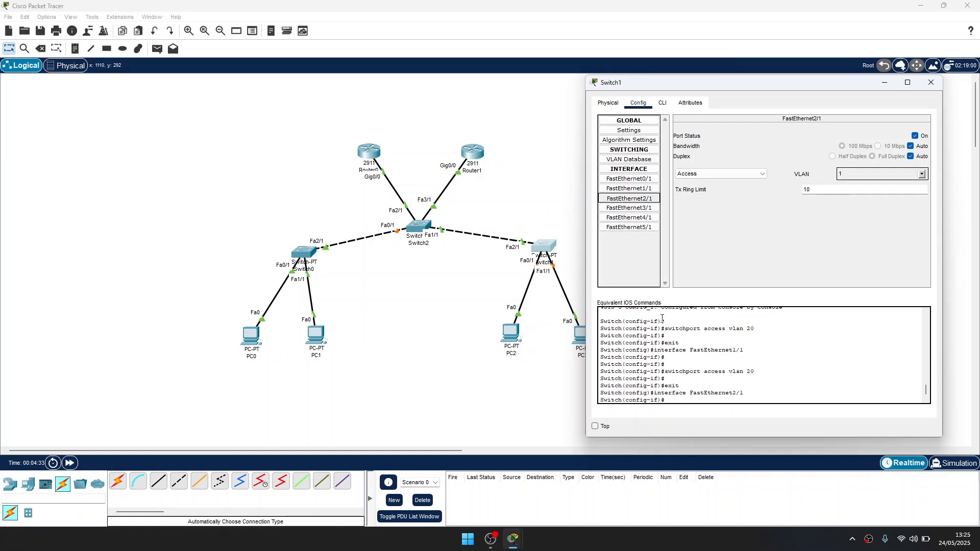
pyautogui.click(754, 175)
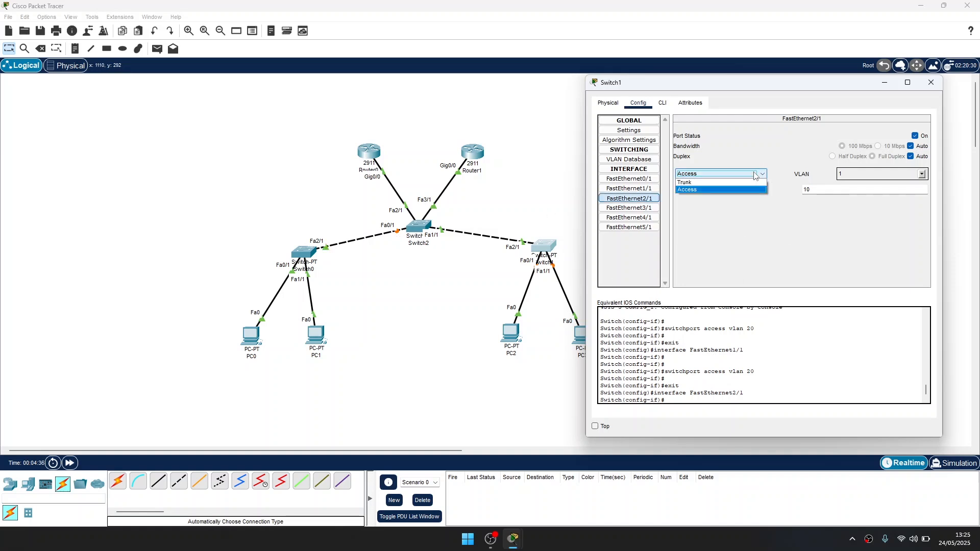
pyautogui.click(723, 189)
pyautogui.click(931, 82)
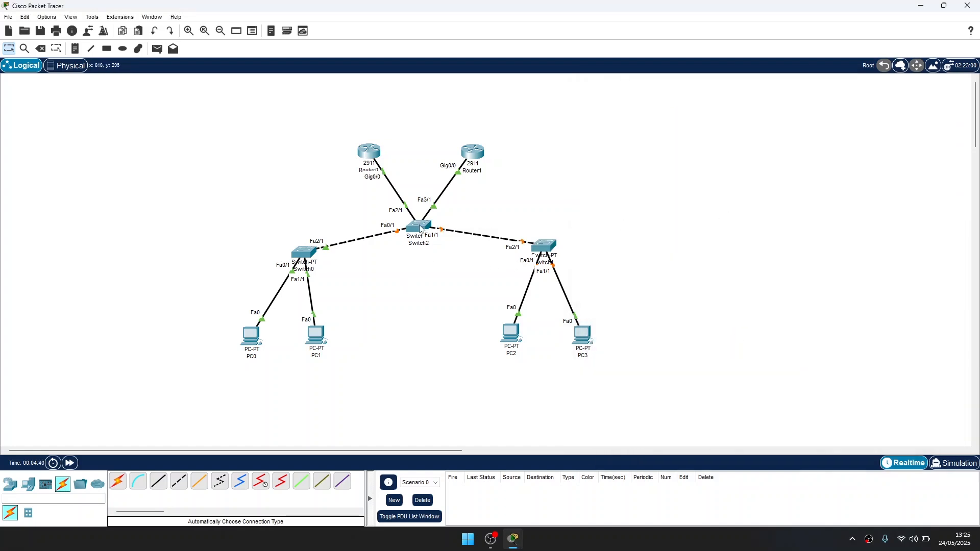
# Add VLAN 10 named "it" to the VLAN database of the central Switch2.
pyautogui.click(421, 229)
pyautogui.moveTo(552, 114); pyautogui.dragTo(772, 103)
pyautogui.click(625, 122)
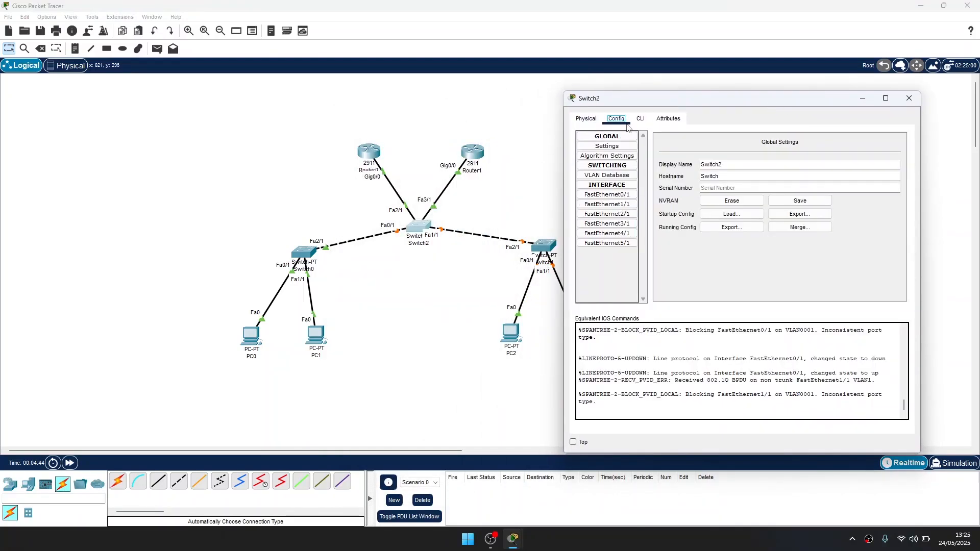
pyautogui.click(628, 178)
pyautogui.click(817, 145)
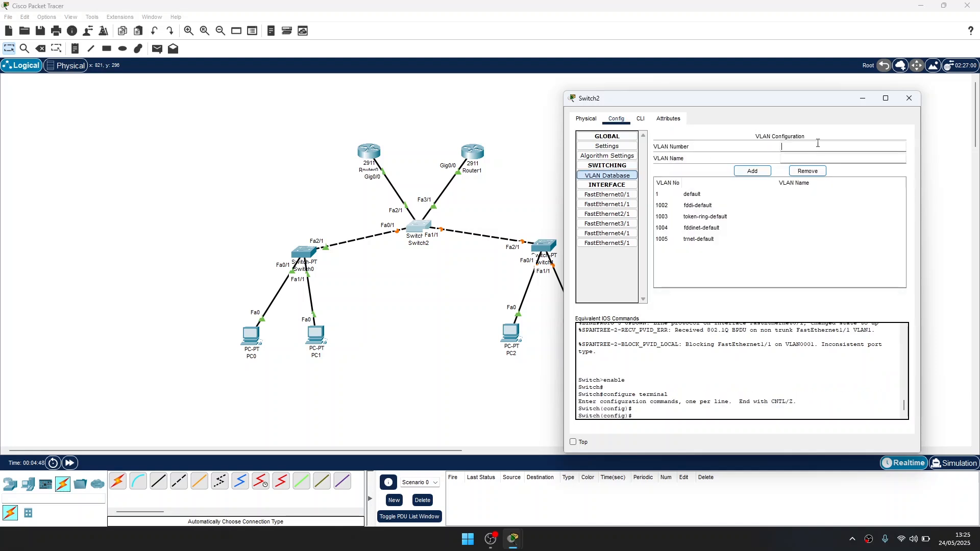
pyautogui.write('10')
pyautogui.press('Tab')
pyautogui.click(752, 171)
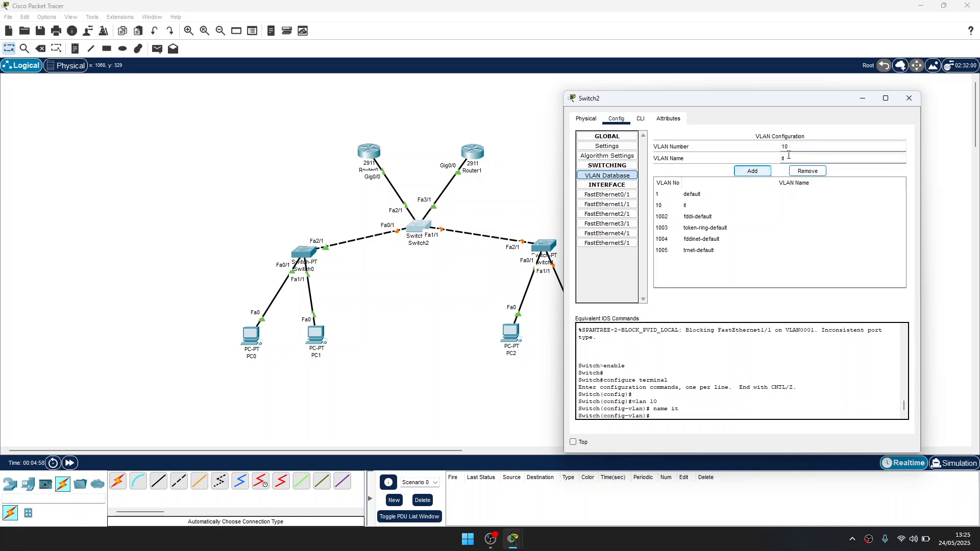
# Add VLAN 20 named "keuangan" to Switch2's VLAN database and close the switch's settings.
pyautogui.click(795, 146)
pyautogui.press('BackSpace')
pyautogui.press('BackSpace')
pyautogui.write('20')
pyautogui.press('Tab')
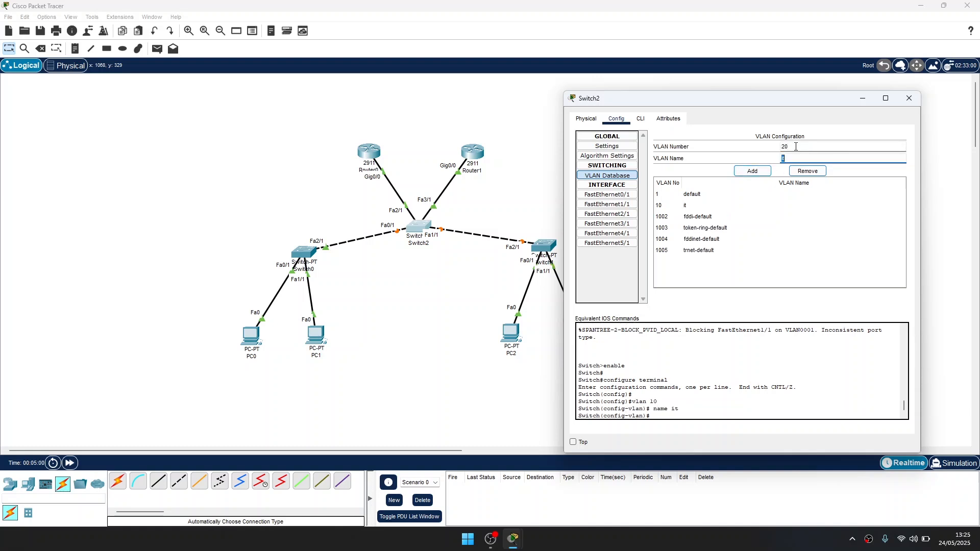
pyautogui.write('keuangan')
pyautogui.click(742, 174)
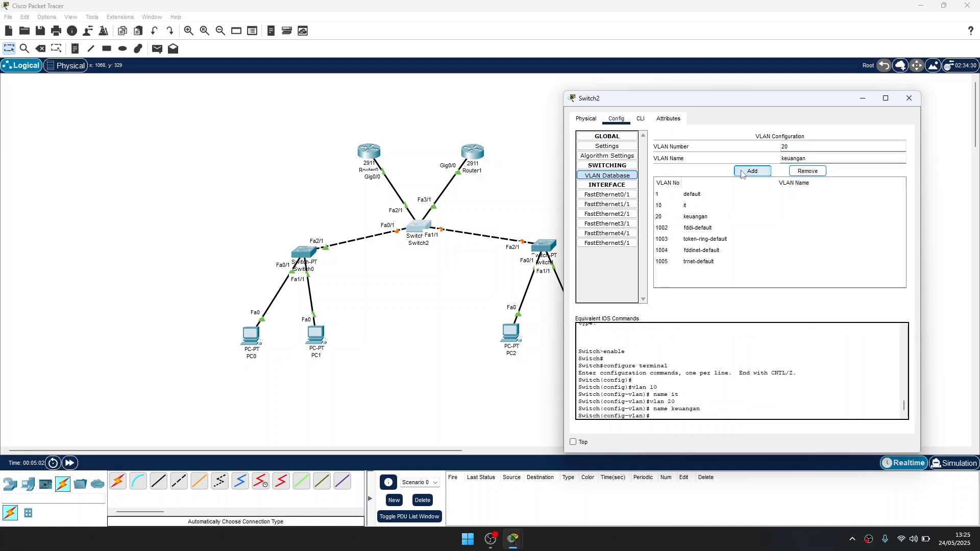
pyautogui.click(910, 99)
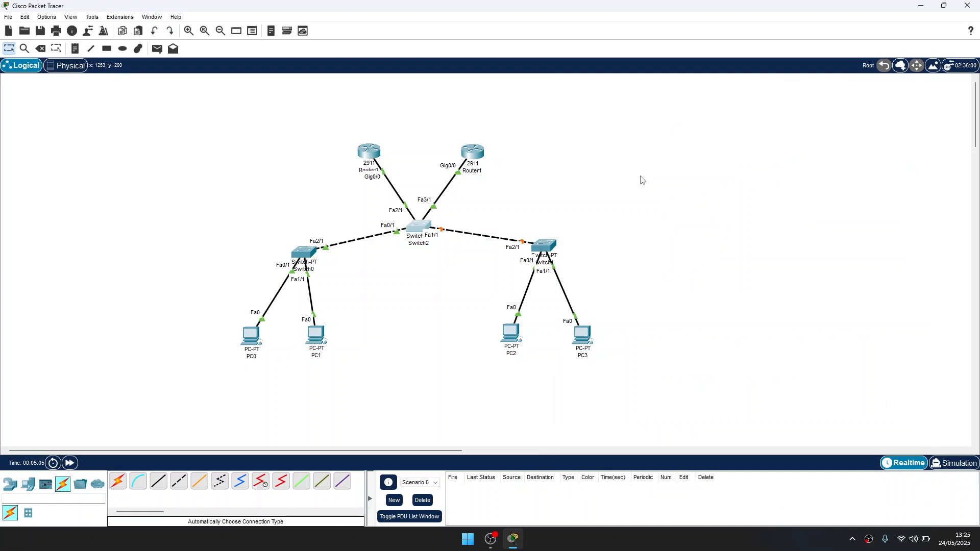
# Set Switch2's FastEthernet2/1 and FastEthernet3/1 ports to trunk mode and close the switch's settings.
pyautogui.click(414, 231)
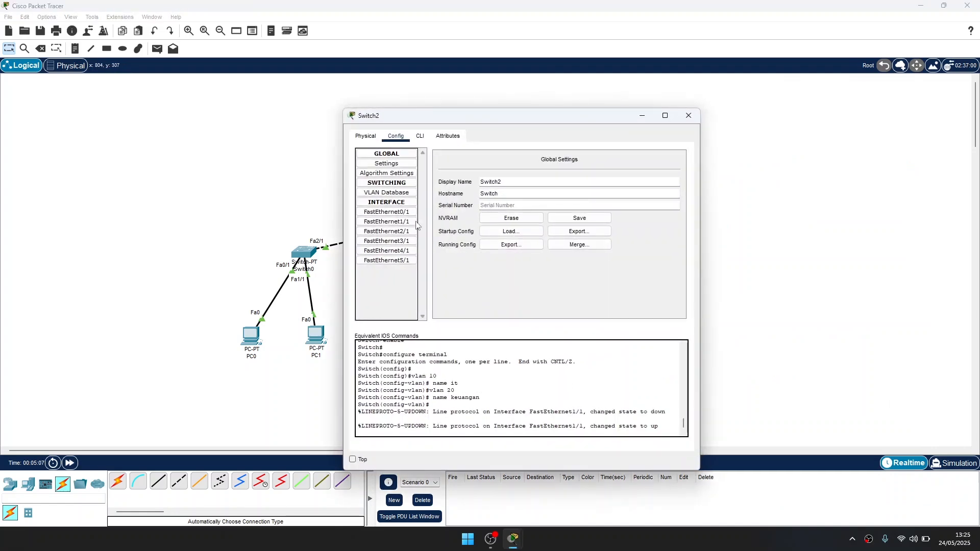
pyautogui.click(409, 214)
pyautogui.moveTo(501, 116); pyautogui.dragTo(762, 90)
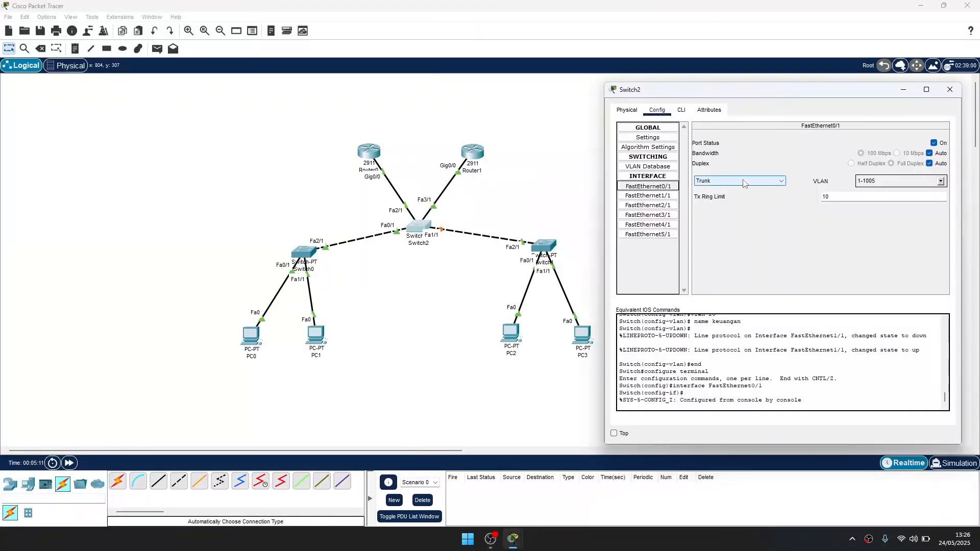
pyautogui.click(662, 196)
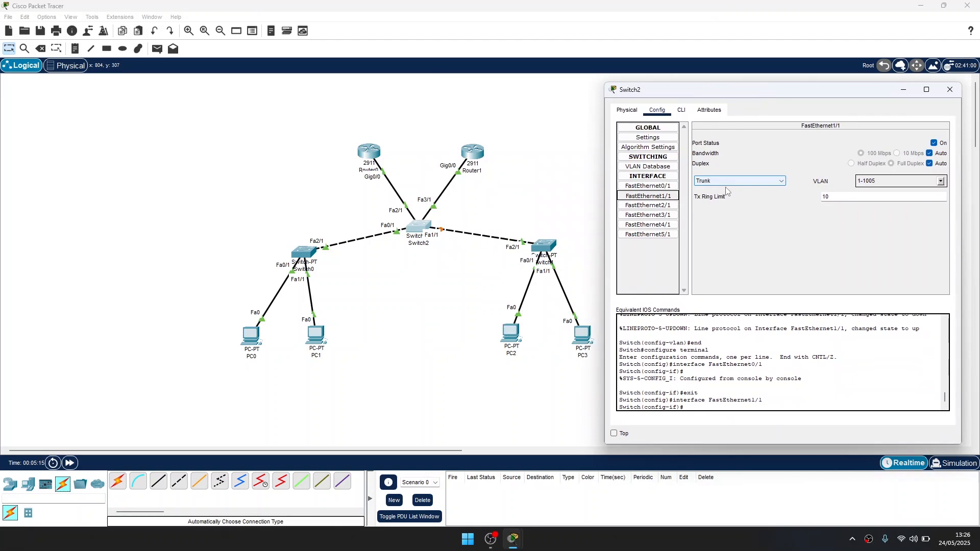
pyautogui.click(668, 205)
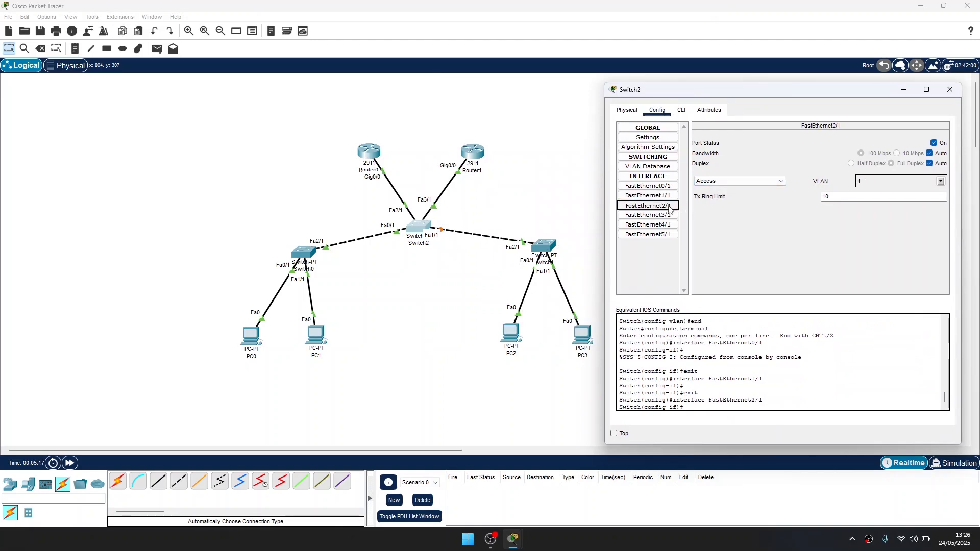
pyautogui.click(753, 181)
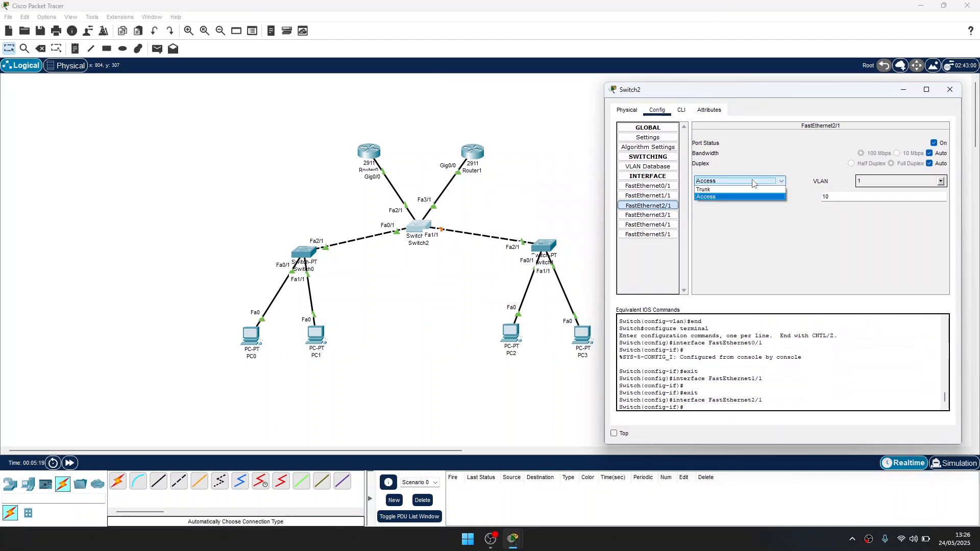
pyautogui.click(755, 190)
pyautogui.click(665, 215)
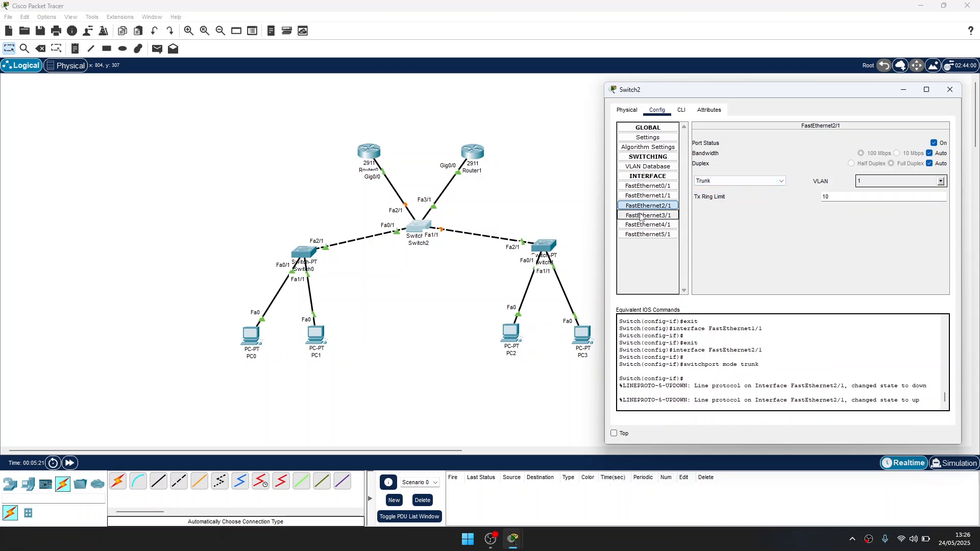
pyautogui.click(745, 181)
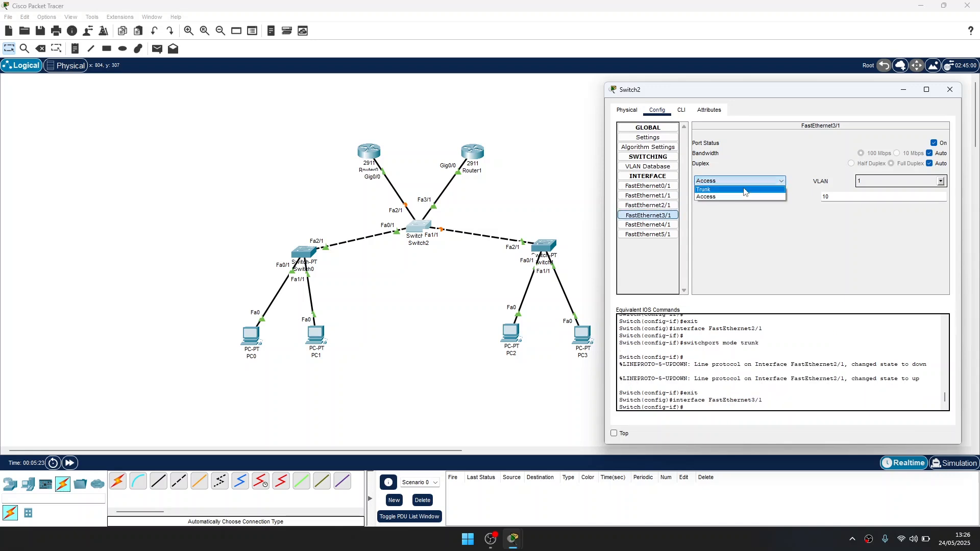
pyautogui.click(744, 190)
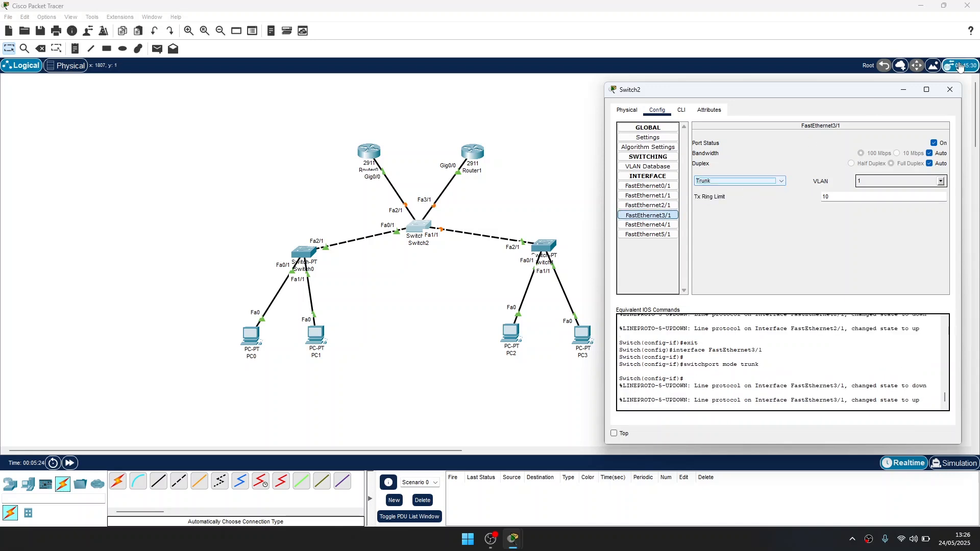
pyautogui.click(950, 90)
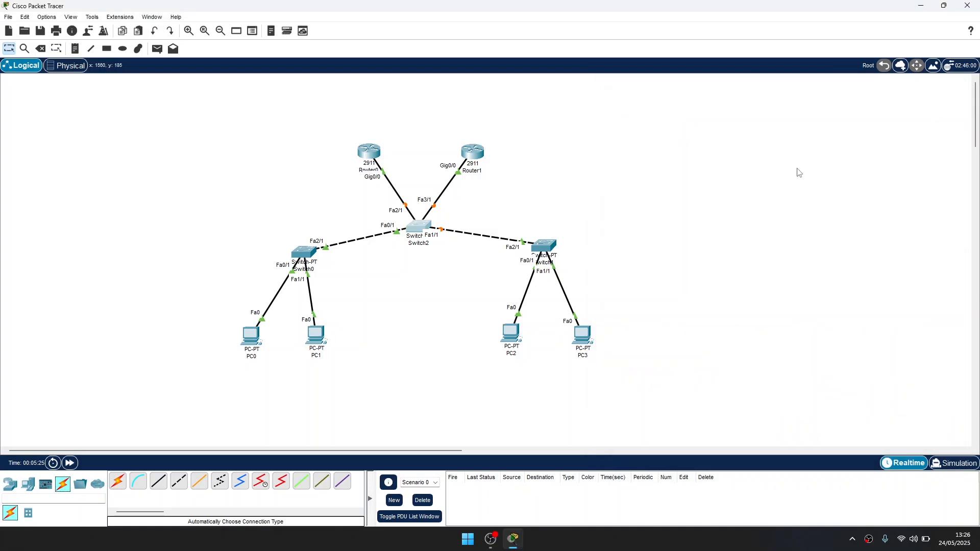
# In Router0's command line, issue no shutdown on interface gig0/0 and return to global configuration mode.
pyautogui.moveTo(373, 153)
pyautogui.click(368, 151)
pyautogui.moveTo(500, 120); pyautogui.dragTo(695, 91)
pyautogui.click(615, 106)
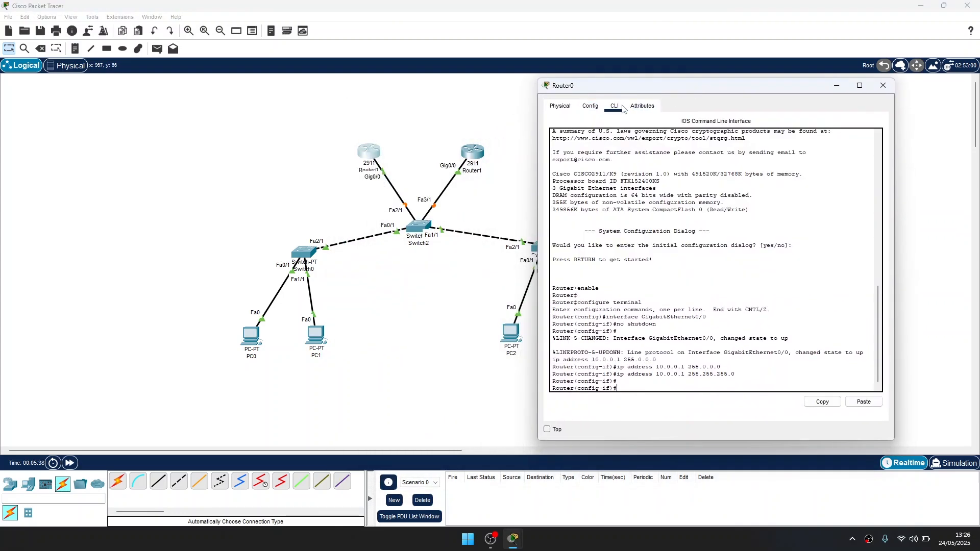
pyautogui.write('ex')
pyautogui.press('Return')
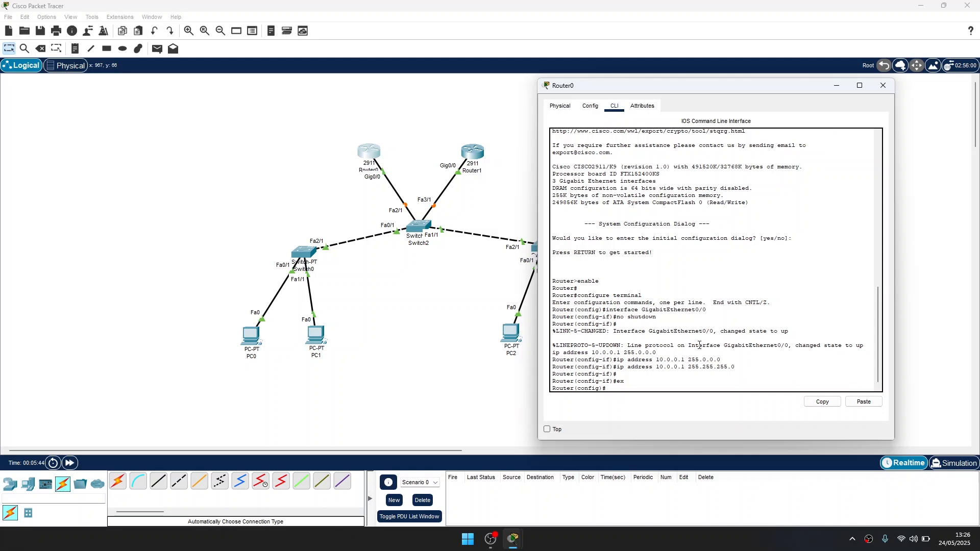
pyautogui.write('int gig0/0')
pyautogui.press('Return')
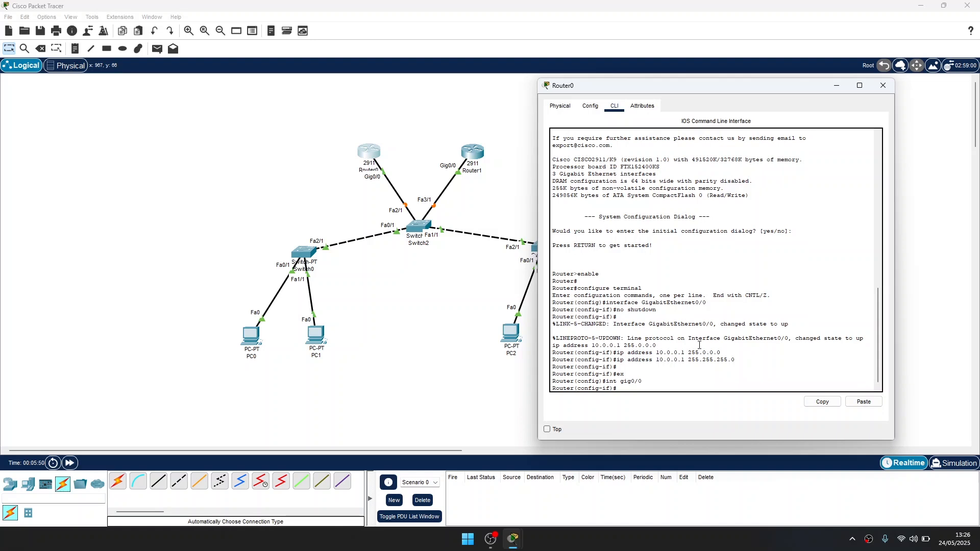
pyautogui.write('no shutdown')
pyautogui.press('Return')
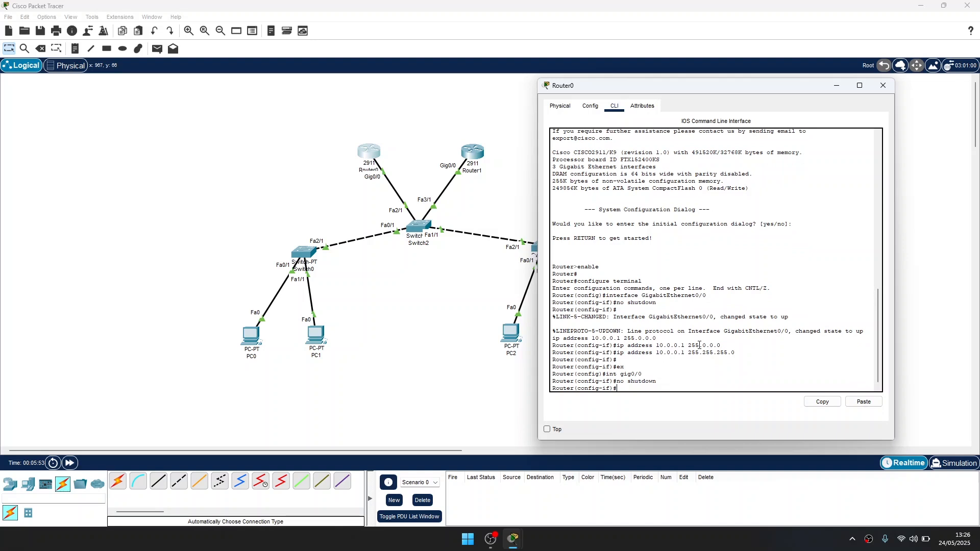
pyautogui.write('ex')
pyautogui.press('Return')
# Create subinterface gig0/0.10 on Router0 with dot1q encapsulation for VLAN 10.
pyautogui.write('int gig')
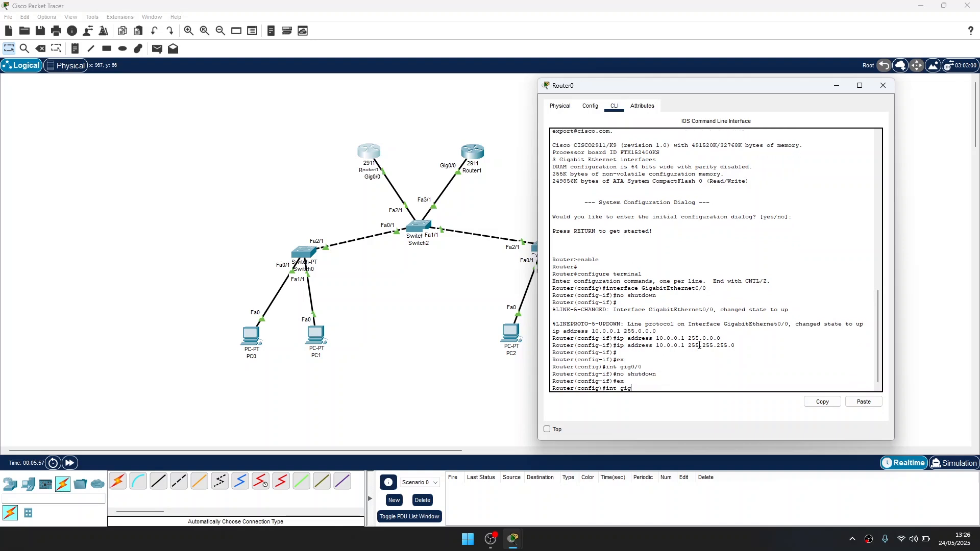
pyautogui.write('0/0.10')
pyautogui.press('Return')
pyautogui.write('encapsulation dot1')
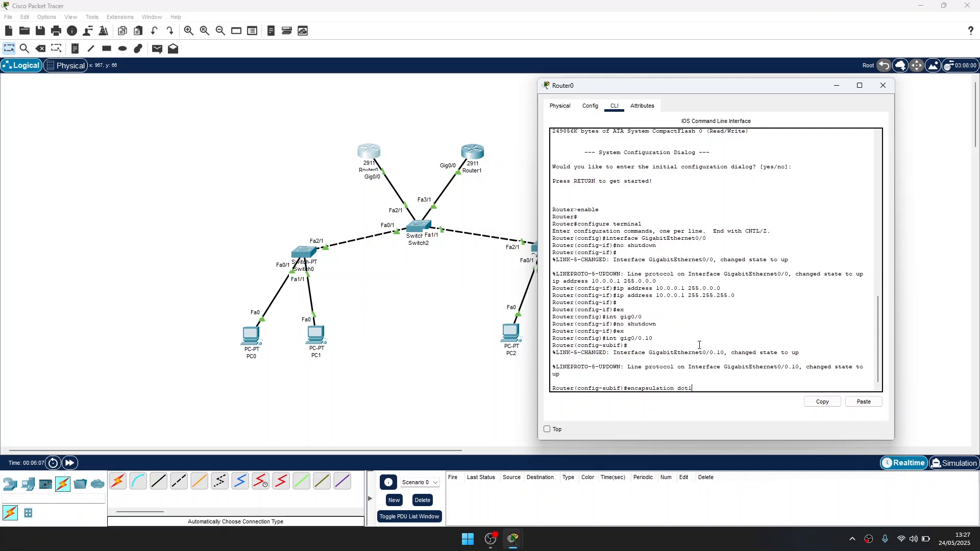
pyautogui.press('Return')
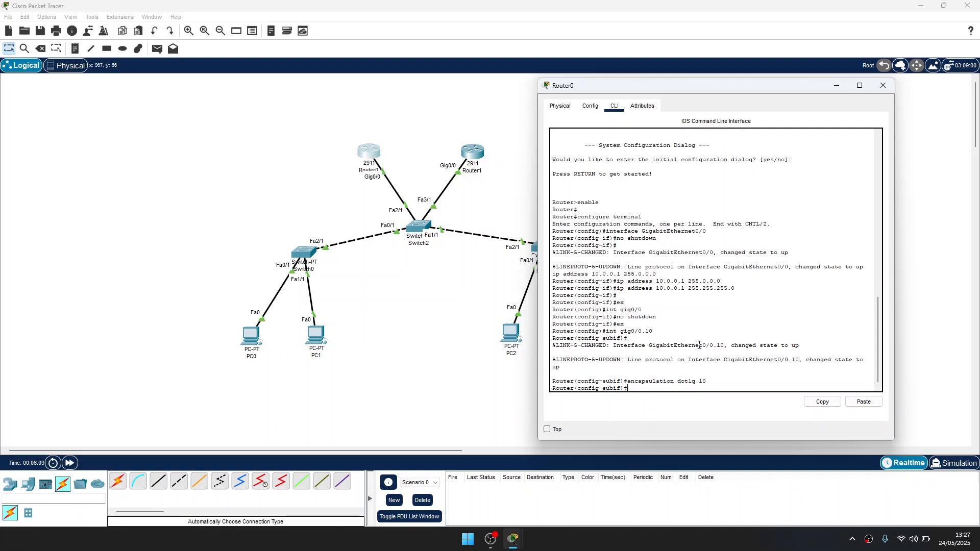
# Assign IP address 192.168.10.1 with mask 255.255.255.0 to Router0's gig0/0.10 subinterface and exit subinterface mode.
pyautogui.write('ip address 19')
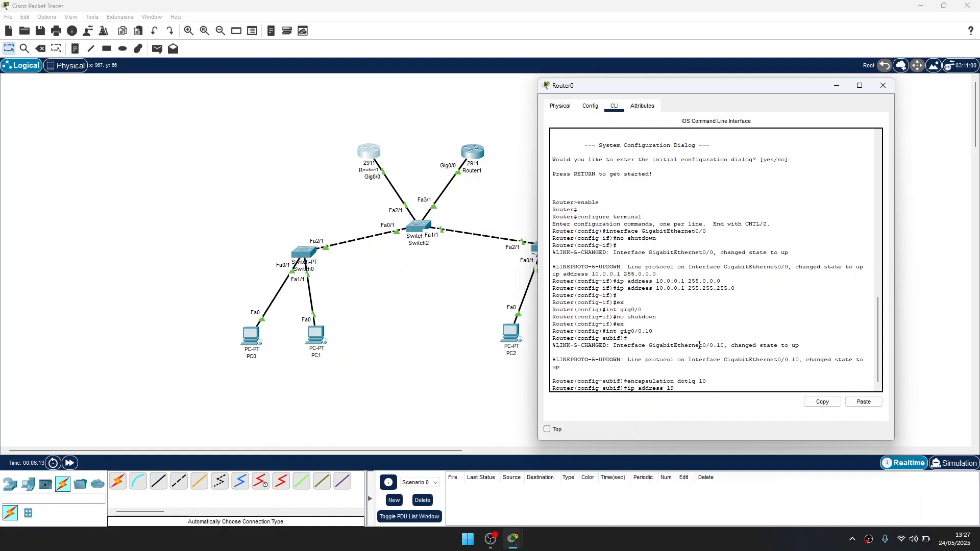
pyautogui.write('2.168.10.')
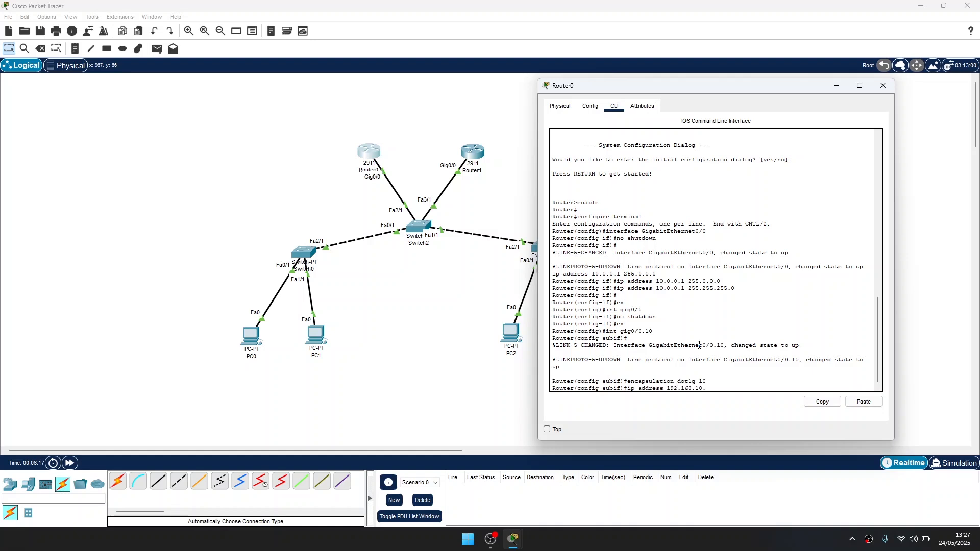
pyautogui.write('1 255.255.255.0')
pyautogui.moveTo(702, 388); pyautogui.dragTo(694, 388)
pyautogui.click(766, 388)
pyautogui.press('Return')
pyautogui.write('ex')
pyautogui.press('Return')
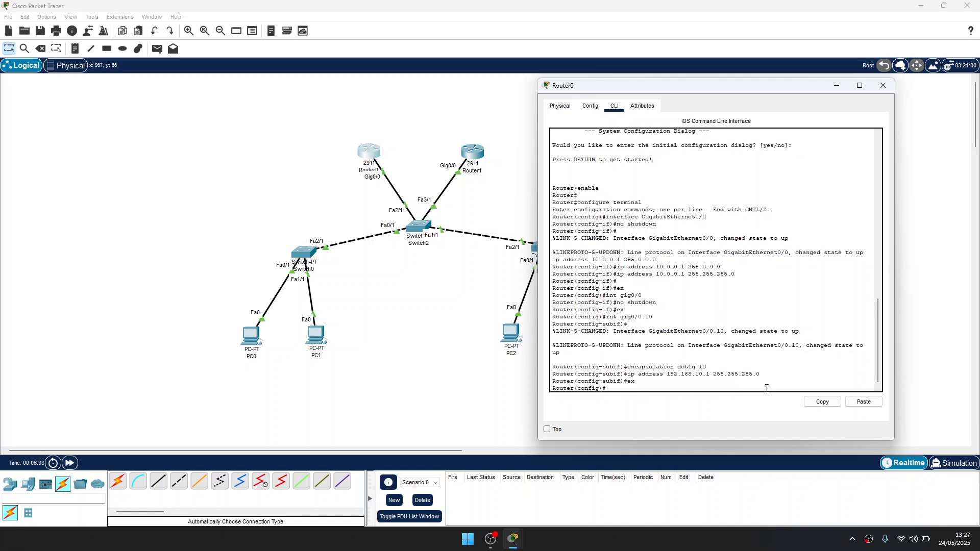
# Create subinterface gig0/0.20 on Router0 with dot1q encapsulation for VLAN 20.
pyautogui.write('int gig0/0.20')
pyautogui.press('Return')
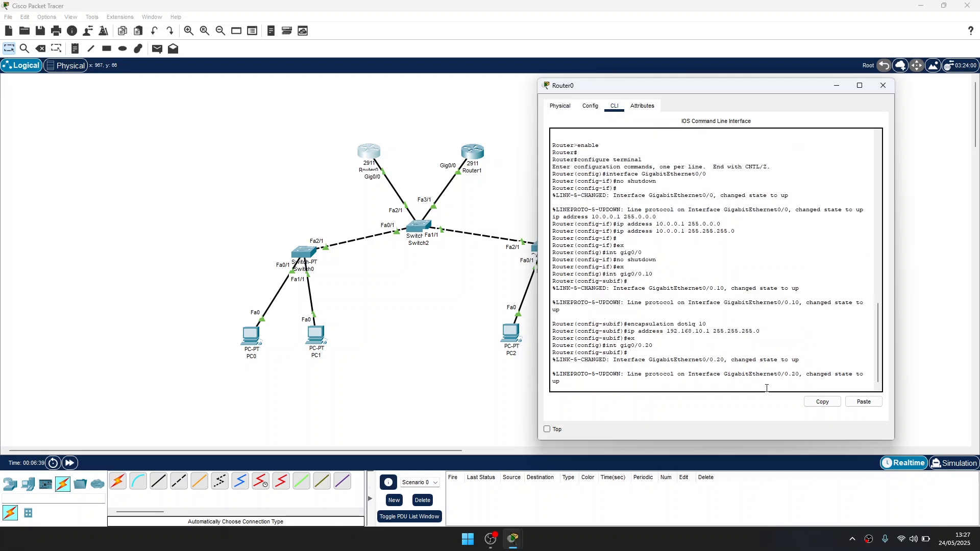
pyautogui.write('encapsulation dotlq 20')
pyautogui.press('Return')
# Assign IP address 192.168.20.1 with mask 255.255.255.0 to Router0's gig0/0.20 subinterface, exit subinterface mode and close the router's window.
pyautogui.write('ip address 192.1')
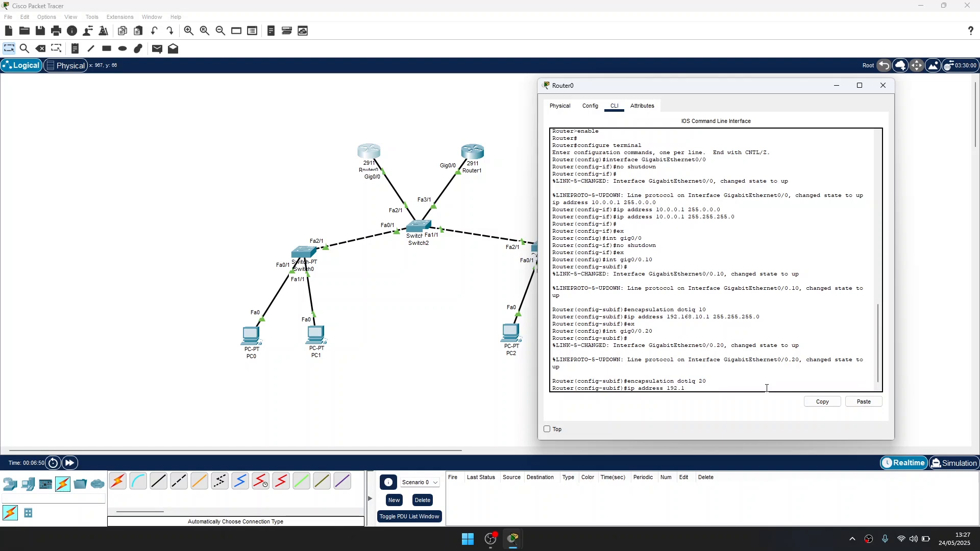
pyautogui.write('68.20.1 255.255.255.0')
pyautogui.press('Return')
pyautogui.write('ex')
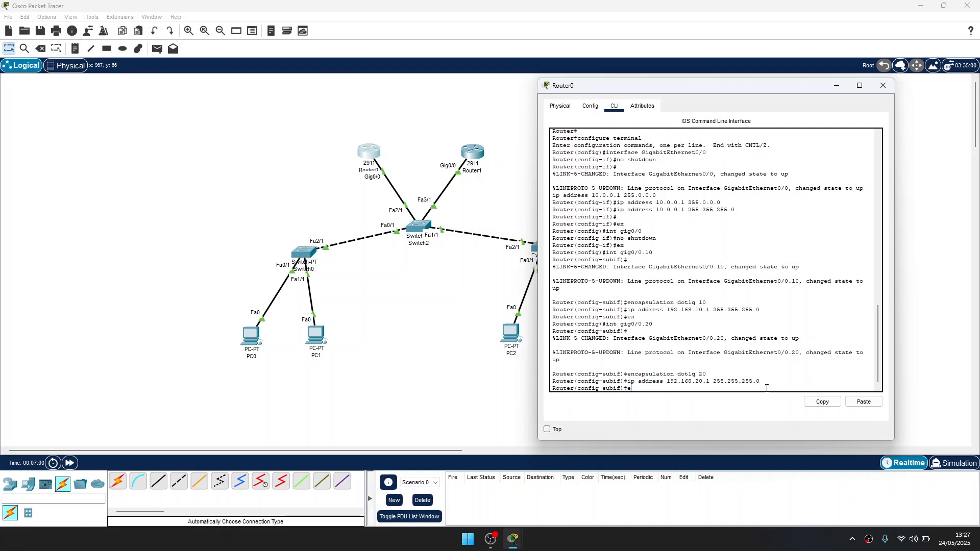
pyautogui.press('Return')
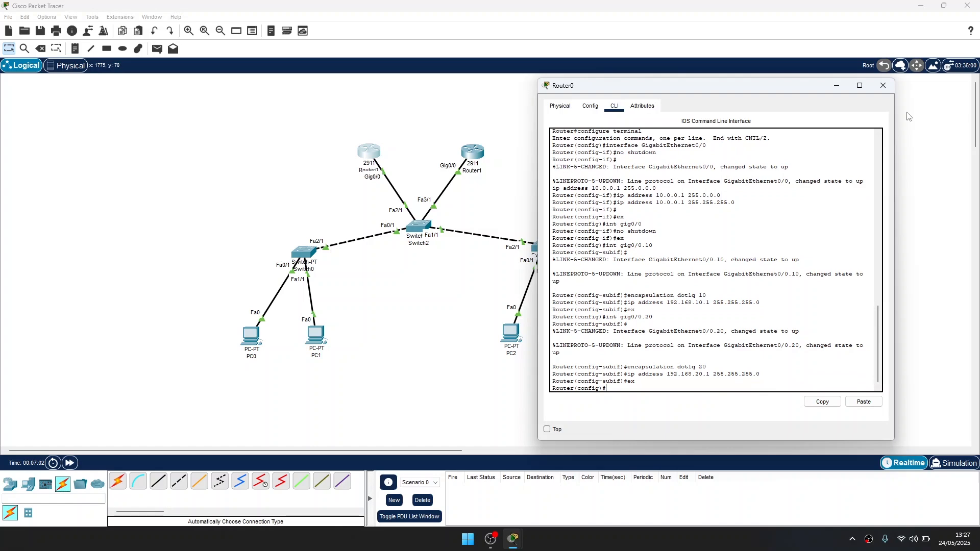
pyautogui.click(882, 85)
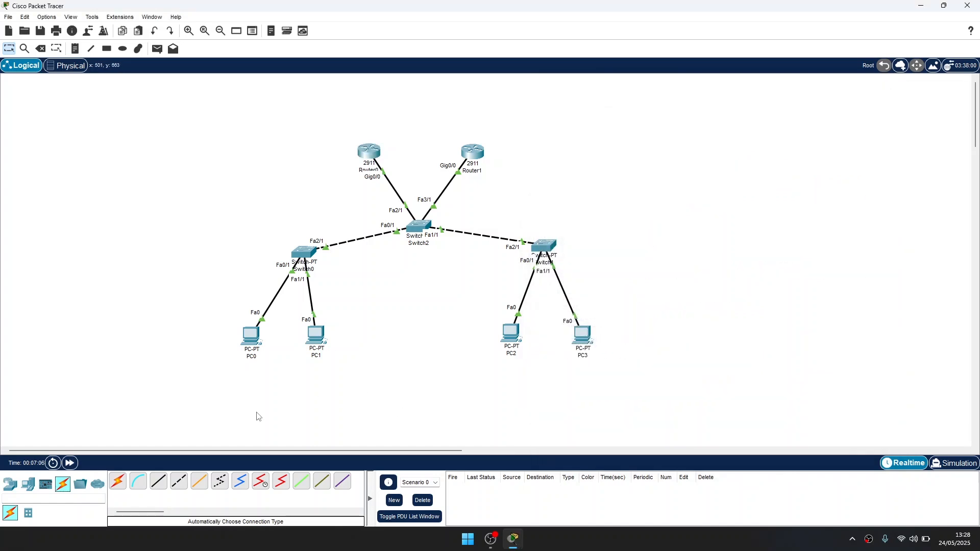
# Give PC0 the static IPv4 address 192.168.10.10 with subnet mask 255.255.255.0.
pyautogui.click(253, 333)
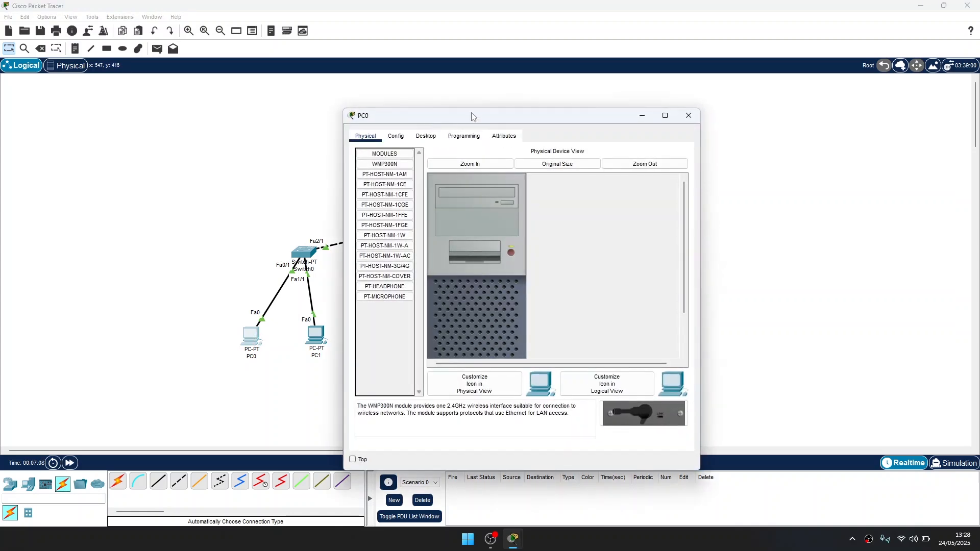
pyautogui.moveTo(476, 113); pyautogui.dragTo(743, 75)
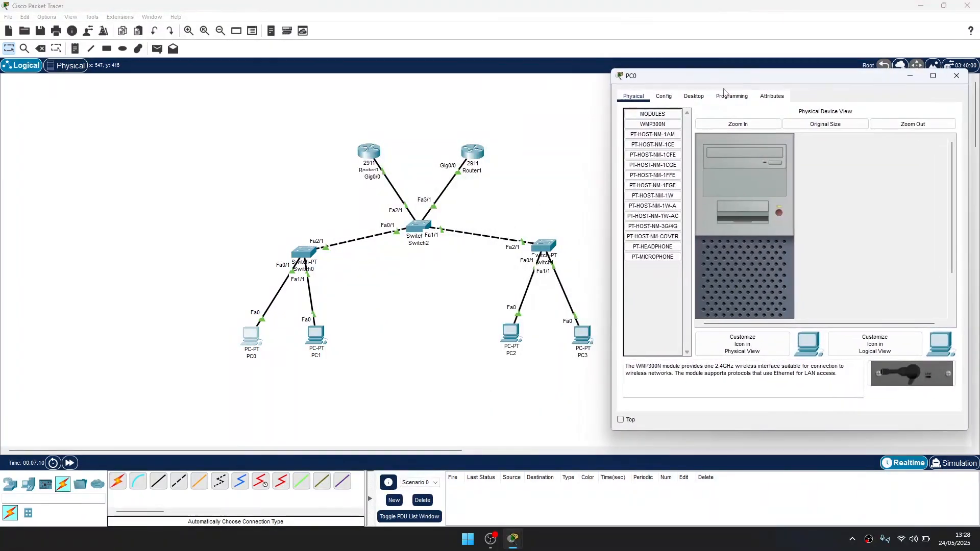
pyautogui.click(694, 97)
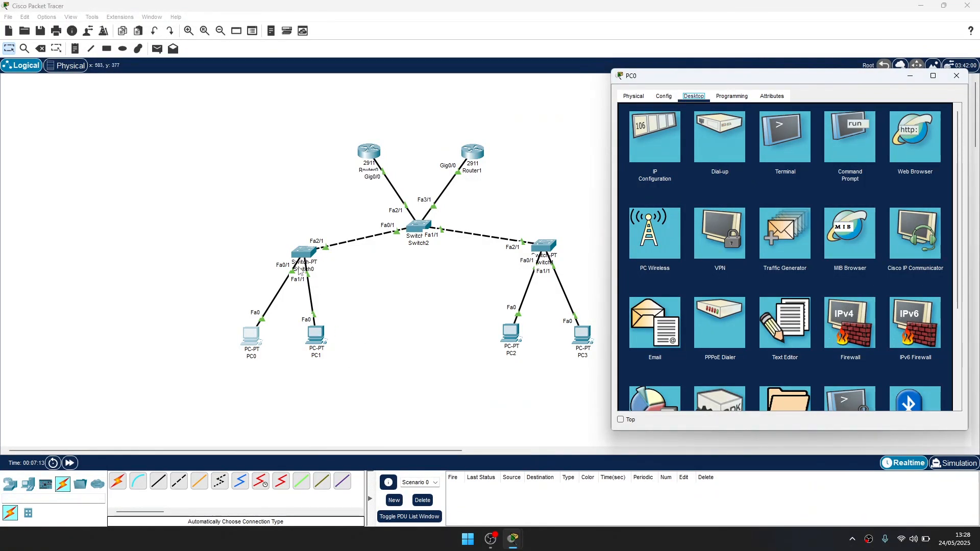
pyautogui.click(666, 142)
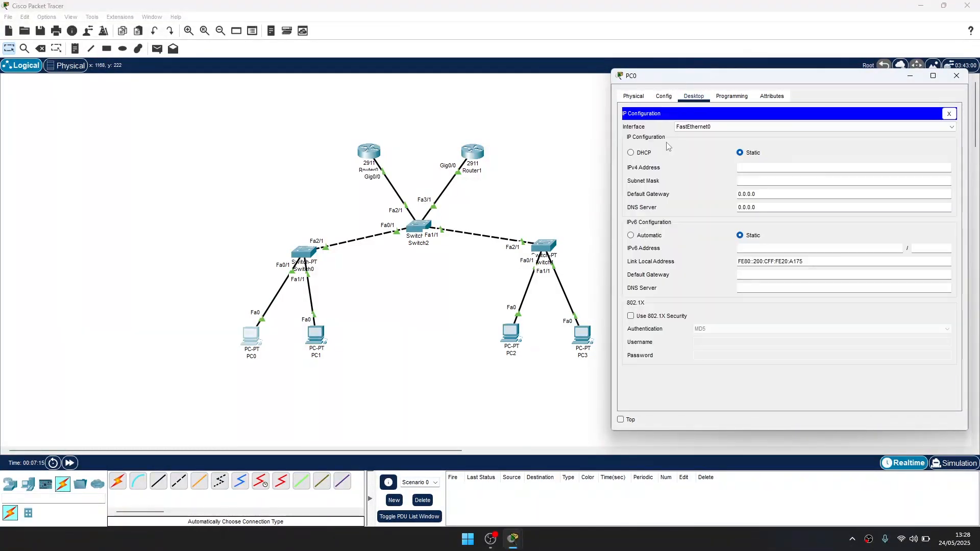
pyautogui.click(765, 167)
pyautogui.write('192.168.10.10')
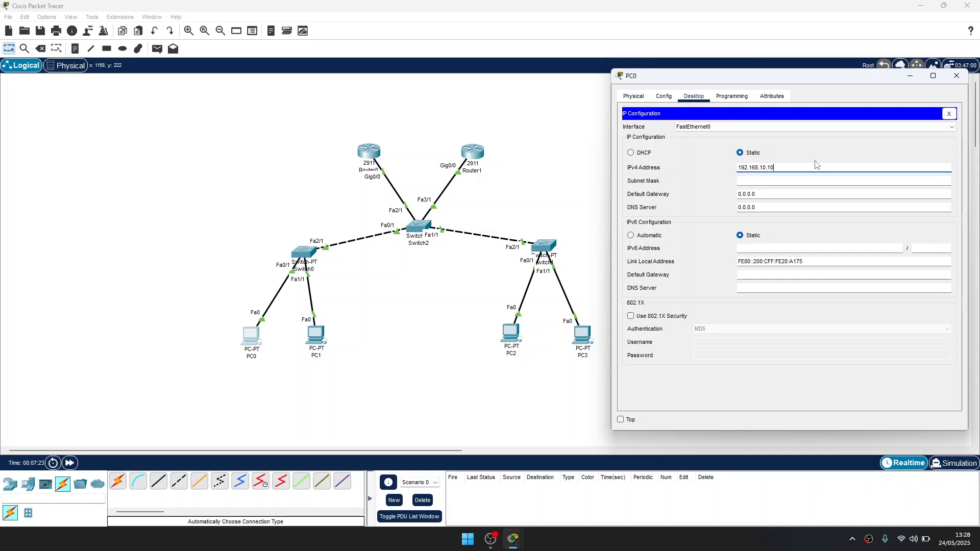
pyautogui.press('Tab')
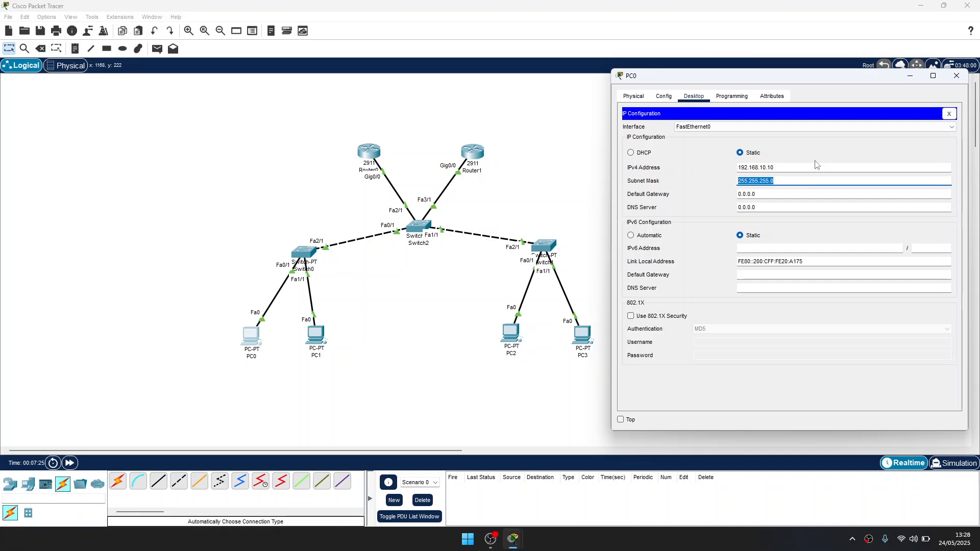
# Set PC0's default gateway to 192.168.10.1, copy the gateway address and close the PC's window.
pyautogui.press('Tab')
pyautogui.write('192.168.10.1')
pyautogui.hotkey('ctrl', 'a')
pyautogui.hotkey('ctrl', 'c')
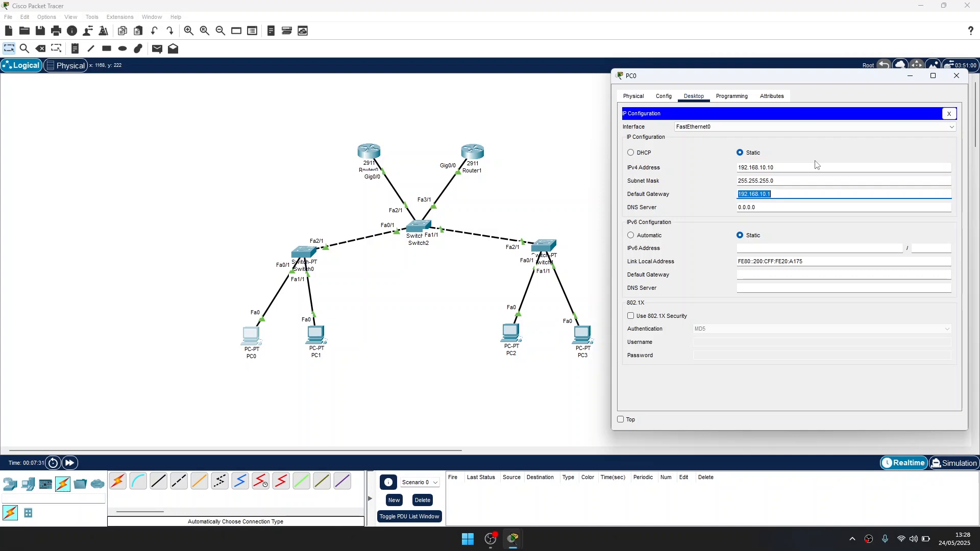
pyautogui.click(956, 76)
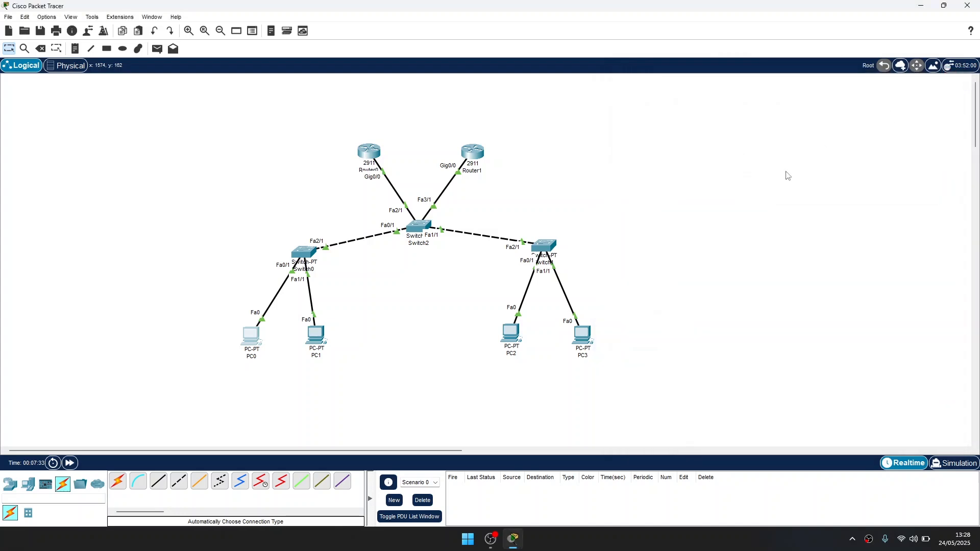
# Give PC1 the static IPv4 address 192.168.10.11 with subnet mask 255.255.255.0.
pyautogui.click(324, 334)
pyautogui.moveTo(575, 123); pyautogui.dragTo(818, 92)
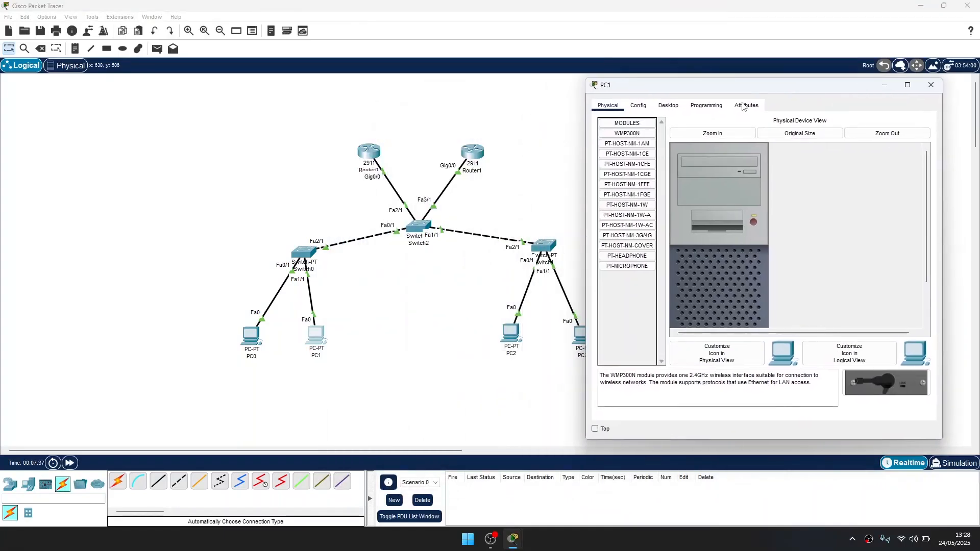
pyautogui.click(669, 105)
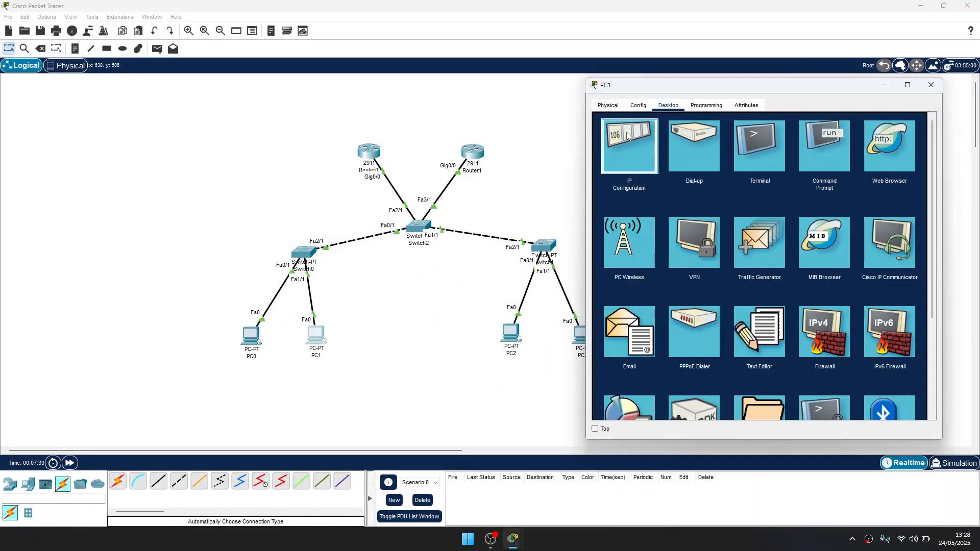
pyautogui.click(655, 146)
pyautogui.click(759, 176)
pyautogui.hotkey('ctrl', 'v')
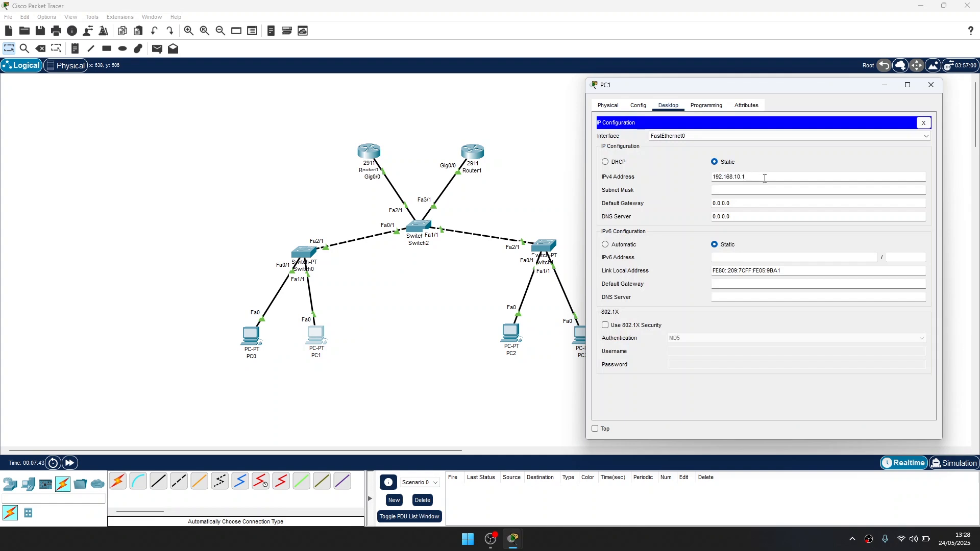
pyautogui.click(775, 181)
pyautogui.write('1')
pyautogui.click(773, 189)
# Set PC1's default gateway to 192.168.10.1 and close the PC's window.
pyautogui.click(781, 202)
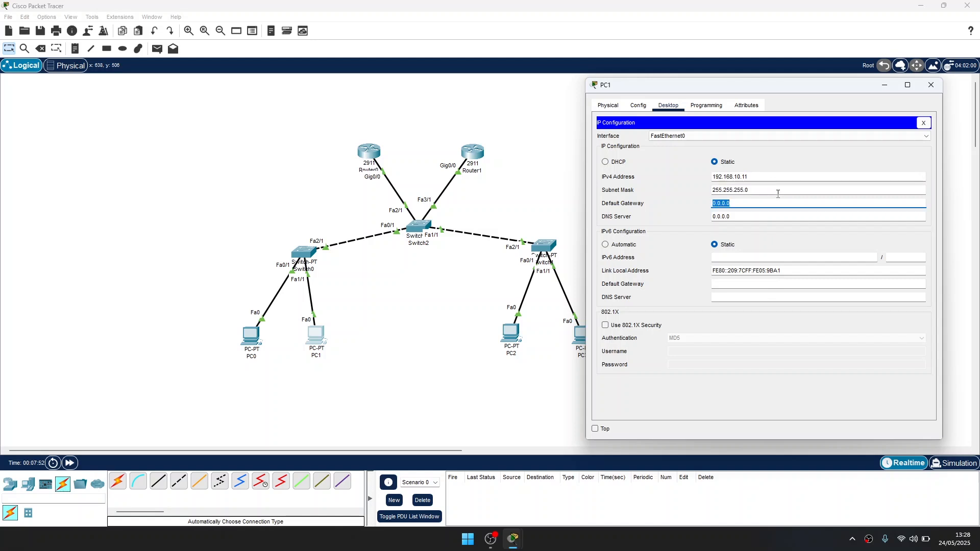
pyautogui.write('192.168.10.1')
pyautogui.click(930, 85)
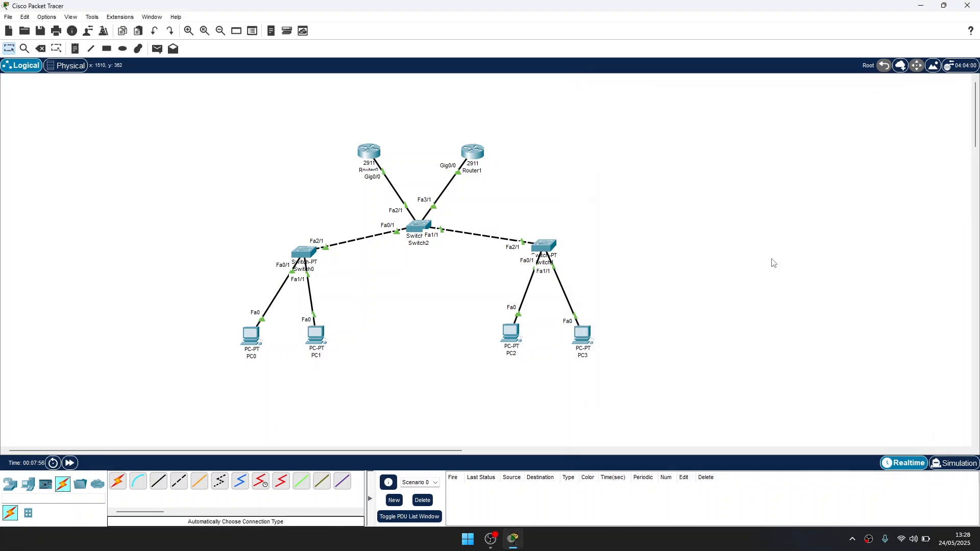
# Give PC2 the static IPv4 address 192.168.20.110 with subnet mask 255.255.255.0.
pyautogui.doubleClick(512, 337)
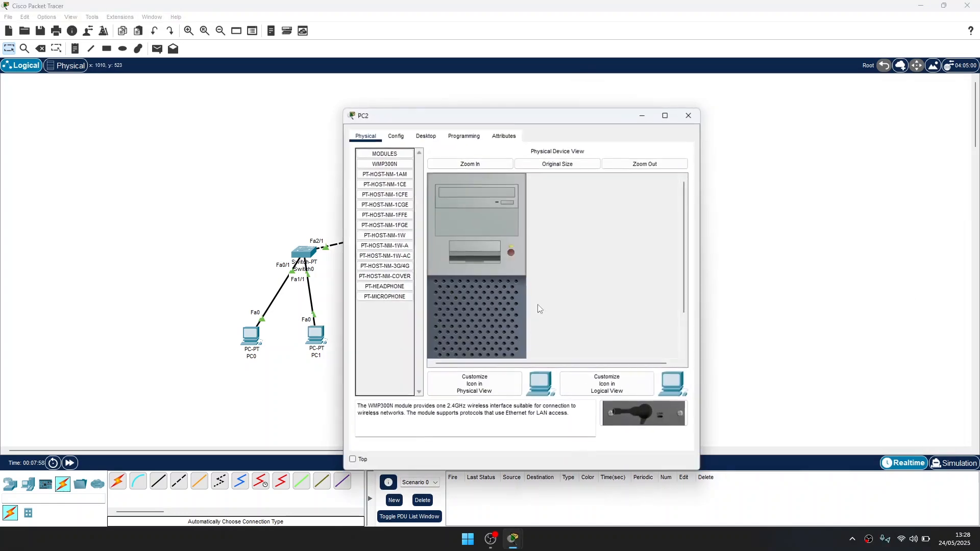
pyautogui.moveTo(563, 114); pyautogui.dragTo(823, 63)
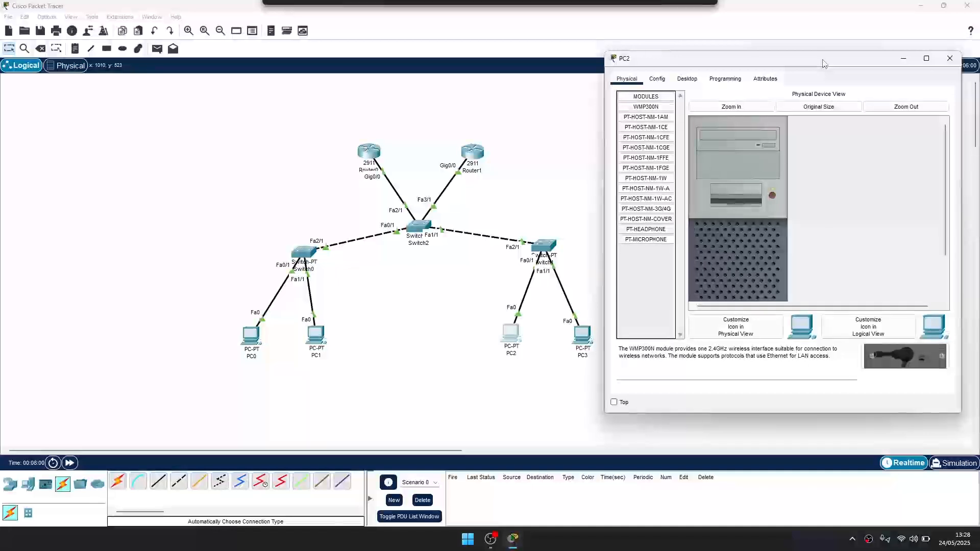
pyautogui.click(687, 80)
pyautogui.click(644, 122)
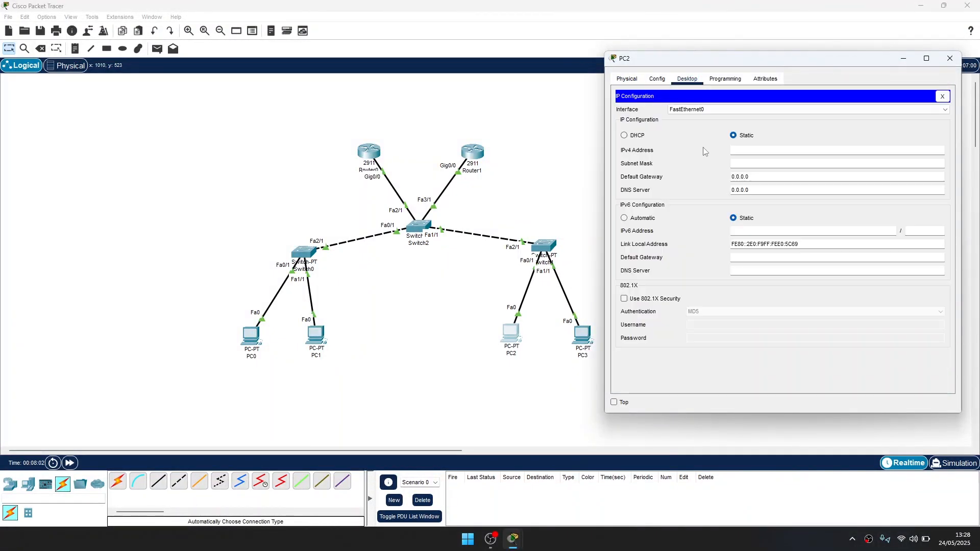
pyautogui.write('192.168.20.1')
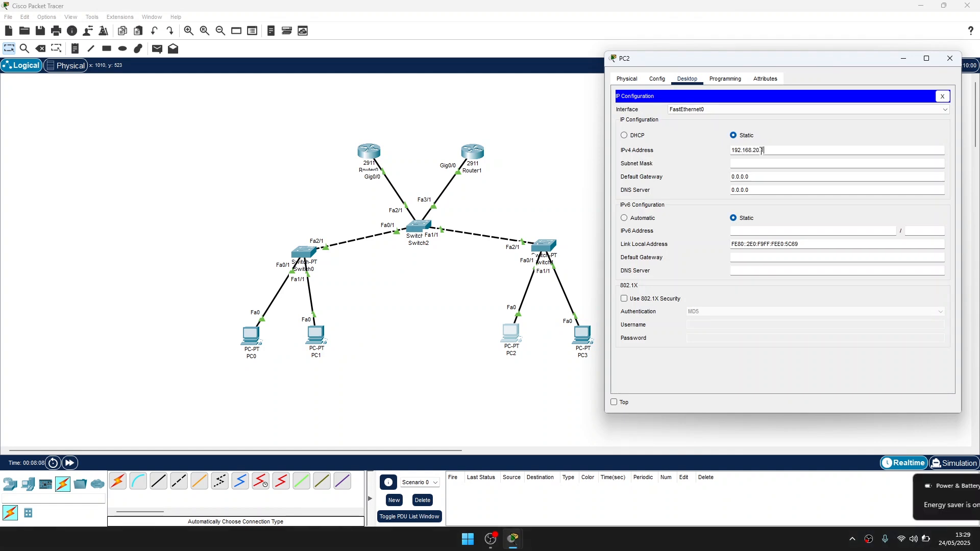
pyautogui.click(957, 485)
pyautogui.click(829, 147)
pyautogui.write('192.168.20.1')
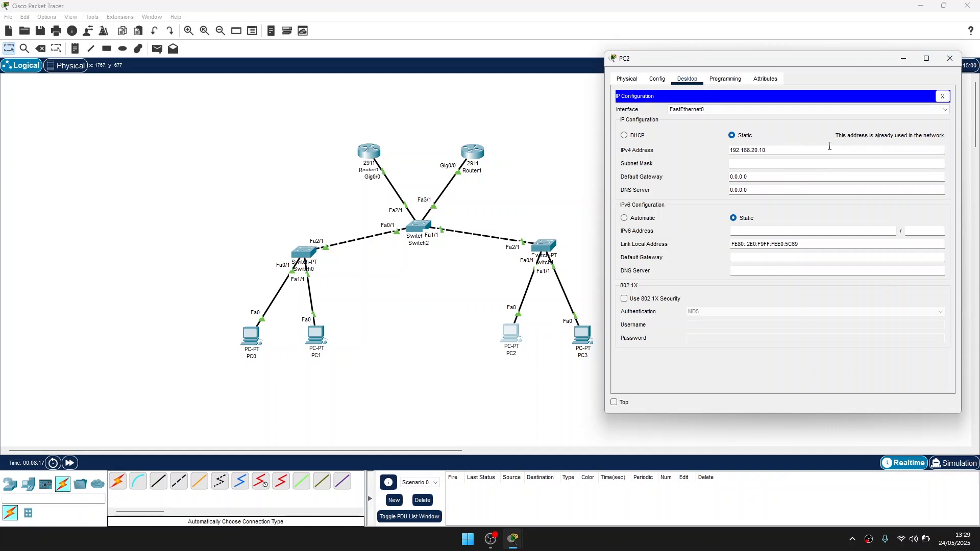
pyautogui.press('BackSpace')
pyautogui.write('10')
pyautogui.press('Tab')
# Set PC2's default gateway to 192.168.20.1 and close the PC's window.
pyautogui.press('Tab')
pyautogui.write('192.168.20.1')
pyautogui.hotkey('ctrl', 'a')
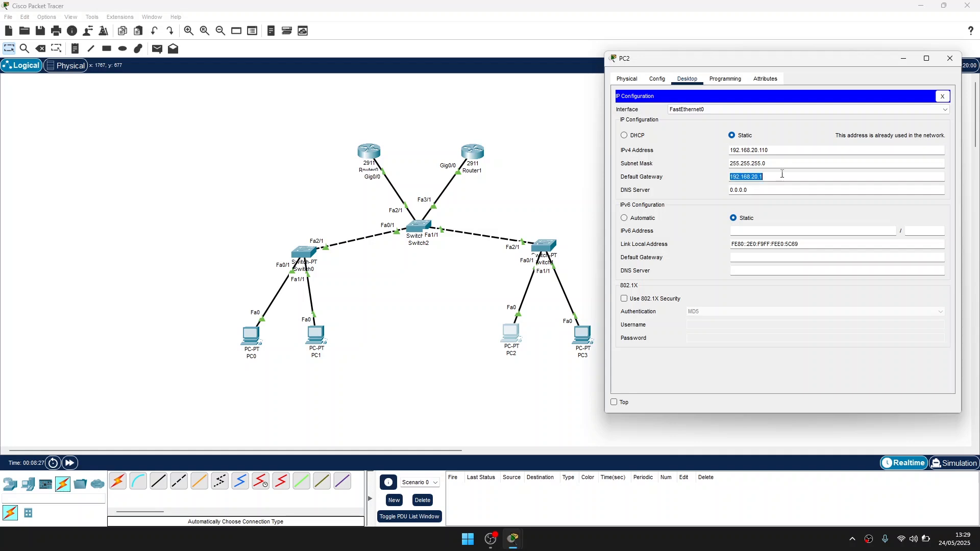
pyautogui.click(948, 55)
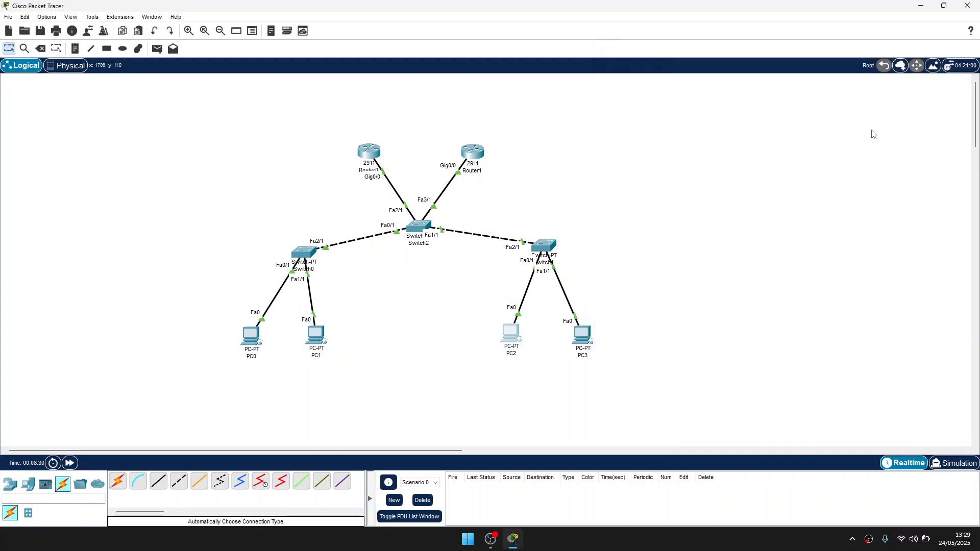
# Give PC3 the static IPv4 address 192.168.20.111 with subnet mask 255.255.255.0.
pyautogui.click(585, 334)
pyautogui.moveTo(572, 118); pyautogui.dragTo(804, 64)
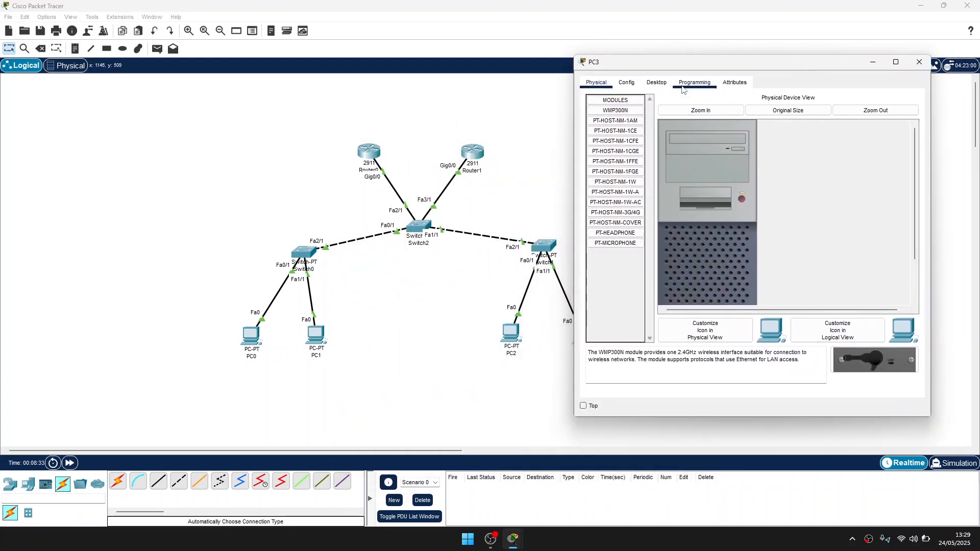
pyautogui.click(657, 83)
pyautogui.click(629, 118)
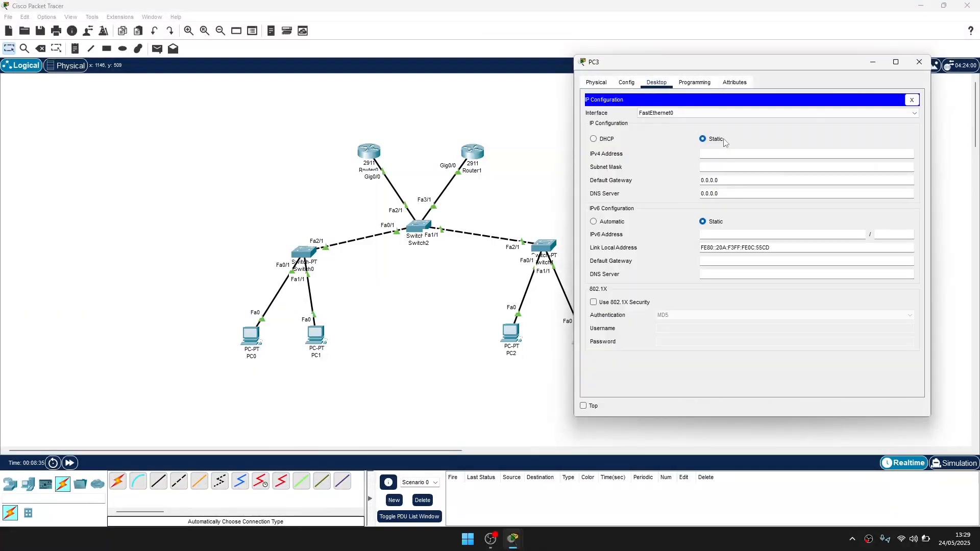
pyautogui.write('192.168.20.1')
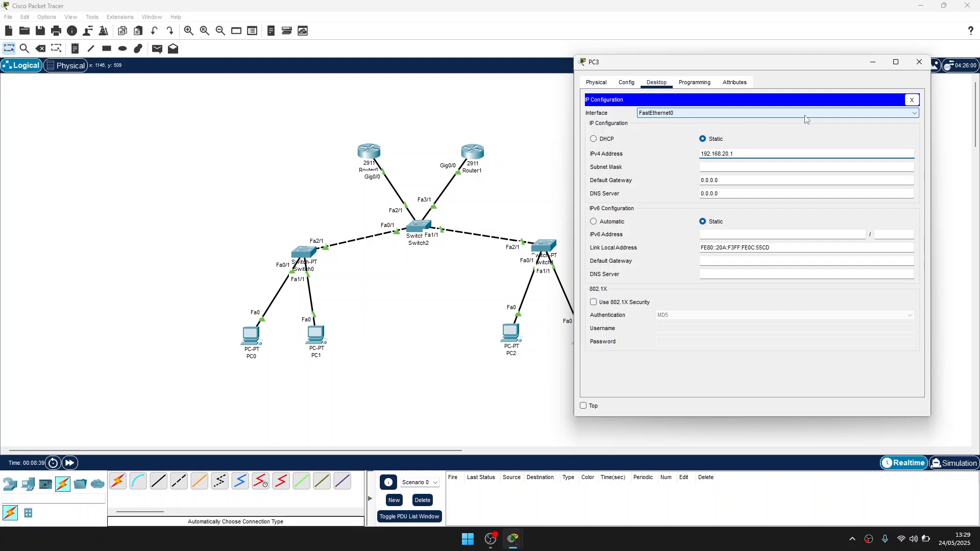
pyautogui.write('11')
pyautogui.press('Tab')
# Set PC3's default gateway to 192.168.20.1 and close the PC's window.
pyautogui.press('Tab')
pyautogui.write('192.168.20.1')
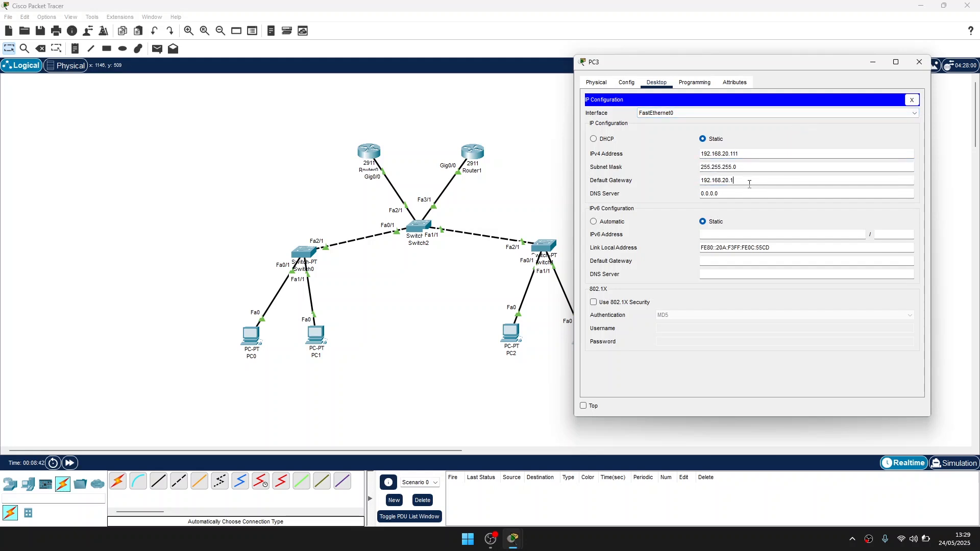
pyautogui.click(919, 62)
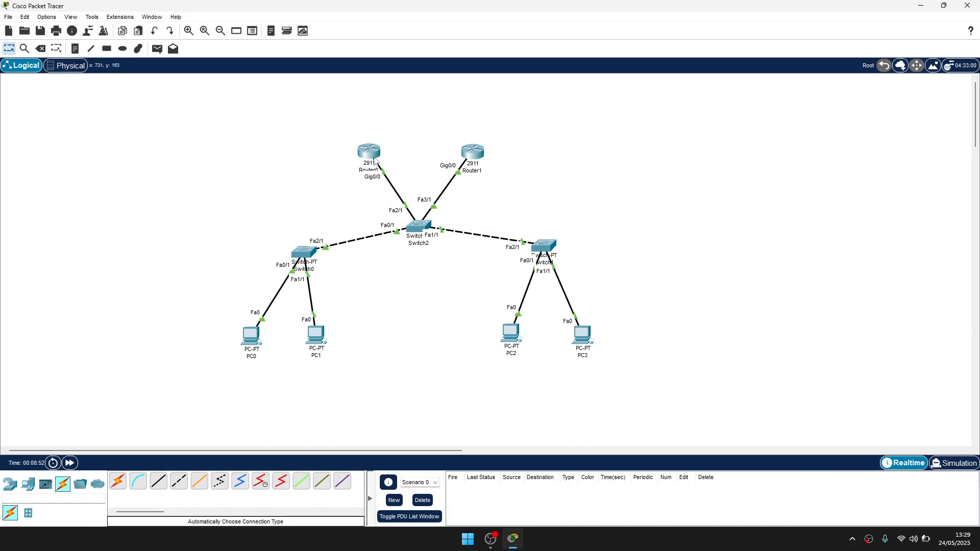
# Open Router0's command line and start OSPF routing process 1 from global configuration mode.
pyautogui.moveTo(373, 142); pyautogui.dragTo(371, 143)
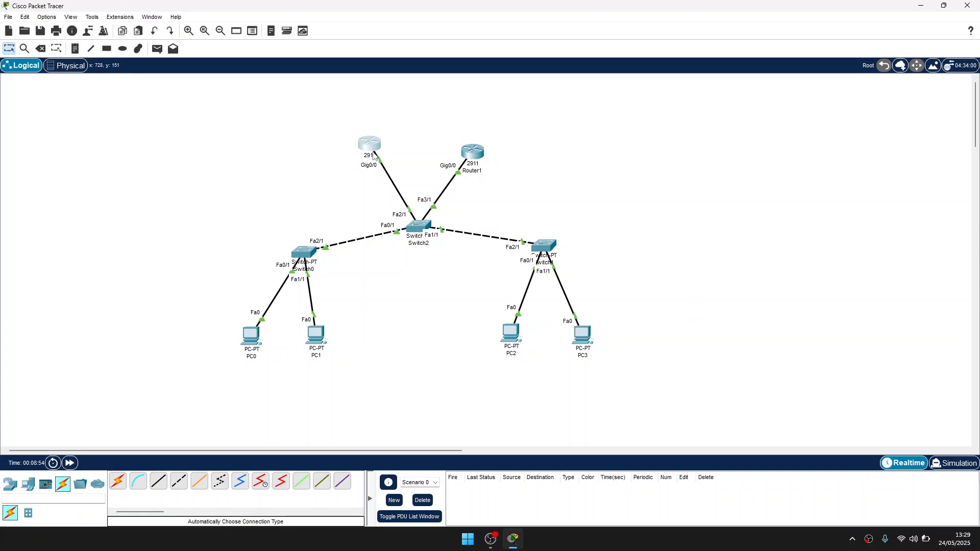
pyautogui.click(372, 143)
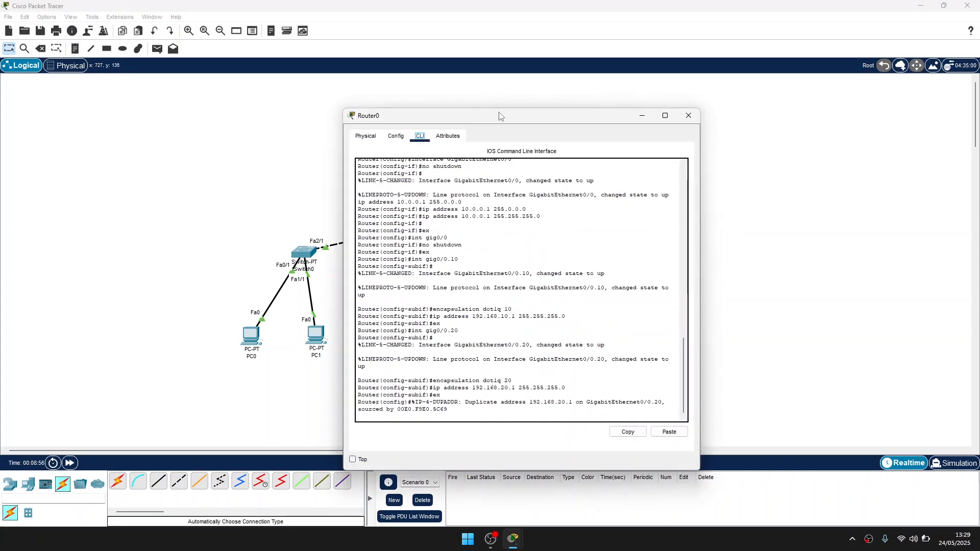
pyautogui.moveTo(499, 114); pyautogui.dragTo(656, 77)
pyautogui.click(596, 380)
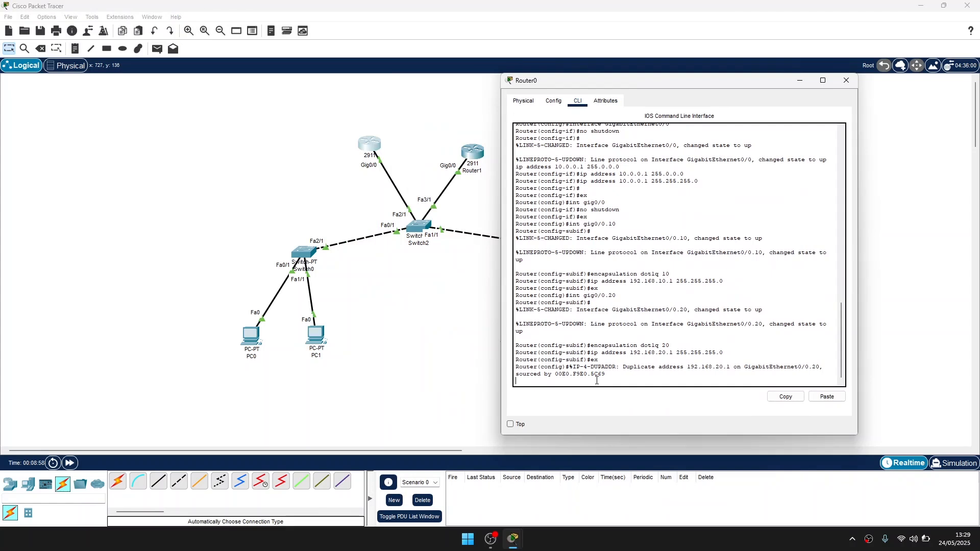
pyautogui.press('Return')
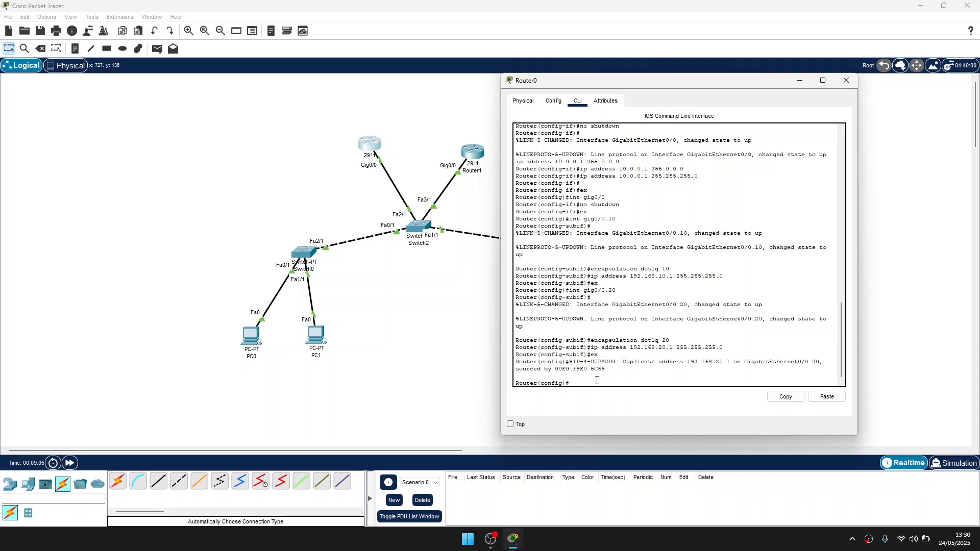
pyautogui.write('router ospf 1')
pyautogui.press('Return')
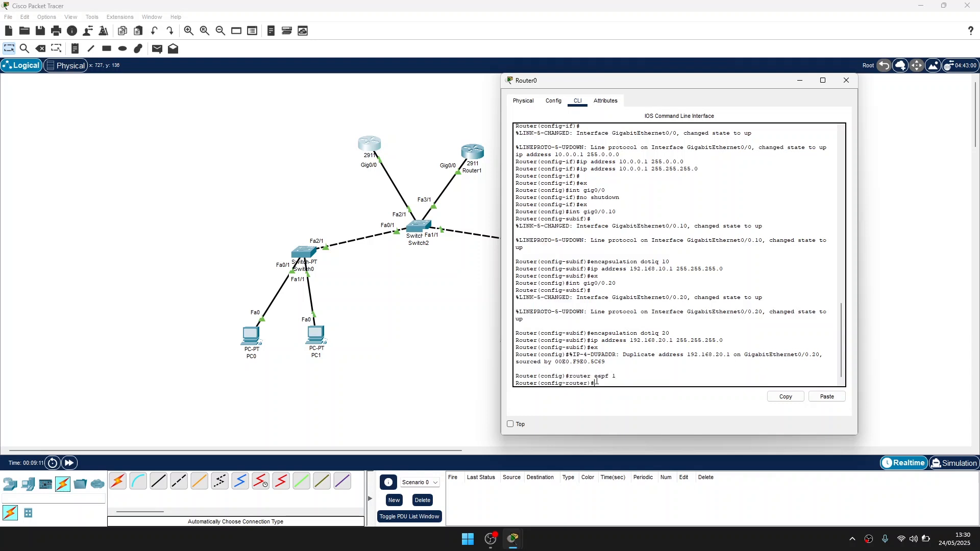
# Advertise networks 192.168.10.0 and 192.168.20.0 with wildcard mask 0.0.0.255 in OSPF area 0 on Router0.
pyautogui.write('network 192.168.10.0 0.0.0.255 area 0')
pyautogui.press('Return')
pyautogui.press('Up')
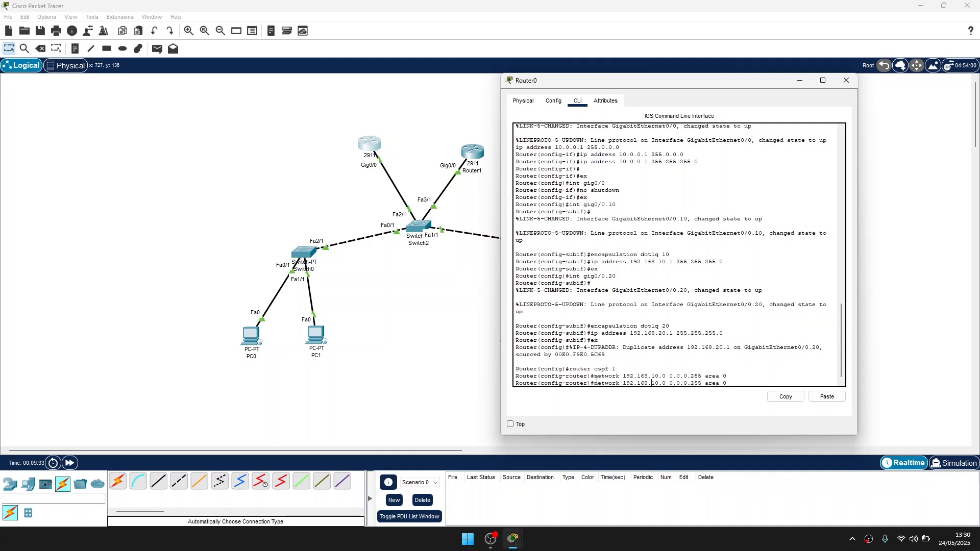
pyautogui.press('BackSpace')
pyautogui.write('2')
pyautogui.press('End')
pyautogui.press('Return')
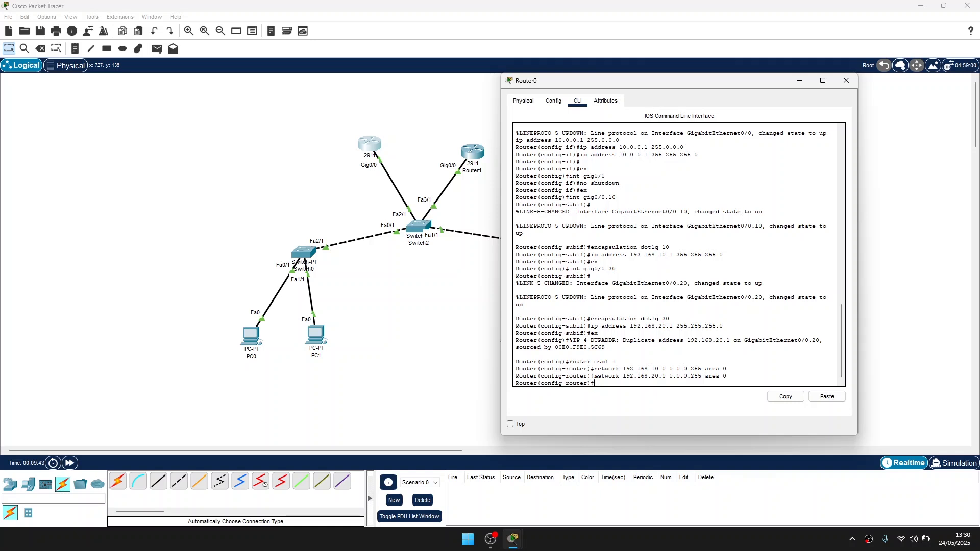
# Advertise network 10.0.0.0 with wildcard 0.0.0.255 in area 0 on Router0, exit OSPF configuration and close the router's window.
pyautogui.press('Up')
pyautogui.press('BackSpace')
pyautogui.press('BackSpace')
pyautogui.press('BackSpace')
pyautogui.press('BackSpace')
pyautogui.press('BackSpace')
pyautogui.press('BackSpace')
pyautogui.press('BackSpace')
pyautogui.press('BackSpace')
pyautogui.press('BackSpace')
pyautogui.press('BackSpace')
pyautogui.press('BackSpace')
pyautogui.write('0.0.0.0')
pyautogui.press('Return')
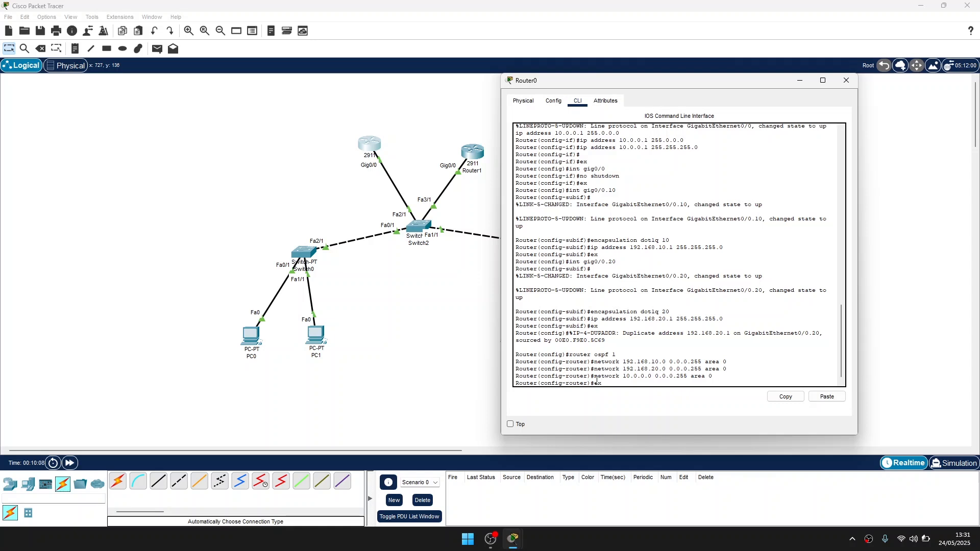
pyautogui.press('Return')
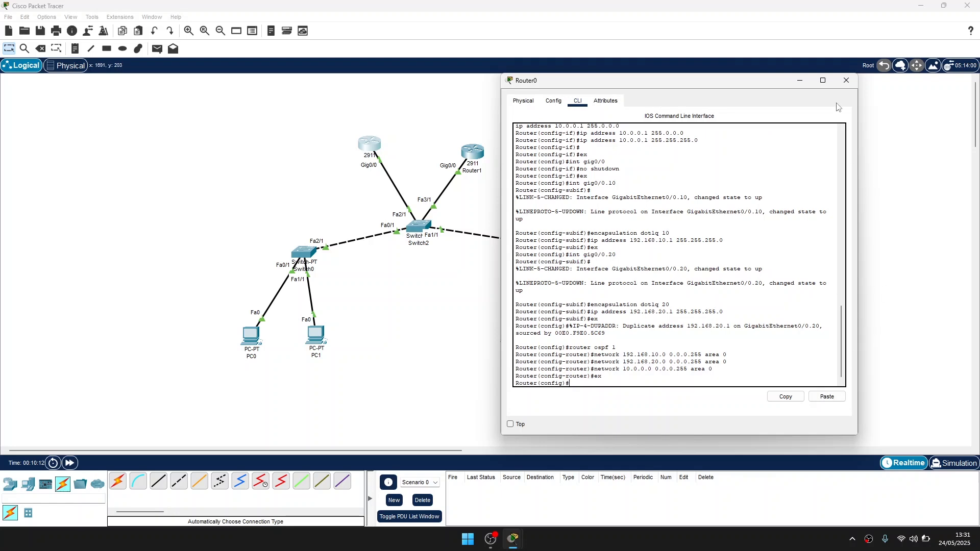
pyautogui.click(846, 81)
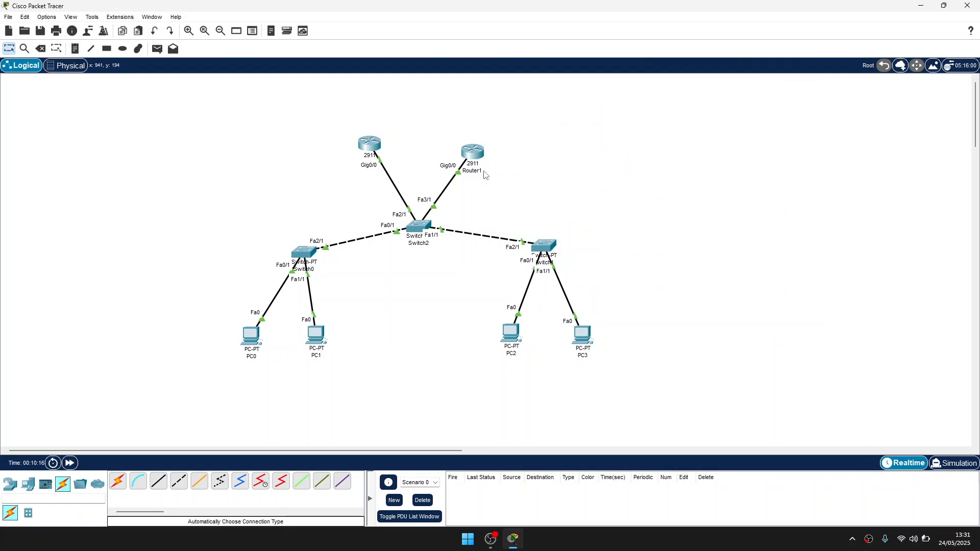
# Open Router1's command line, leave interface configuration mode and start OSPF routing process 1.
pyautogui.click(477, 153)
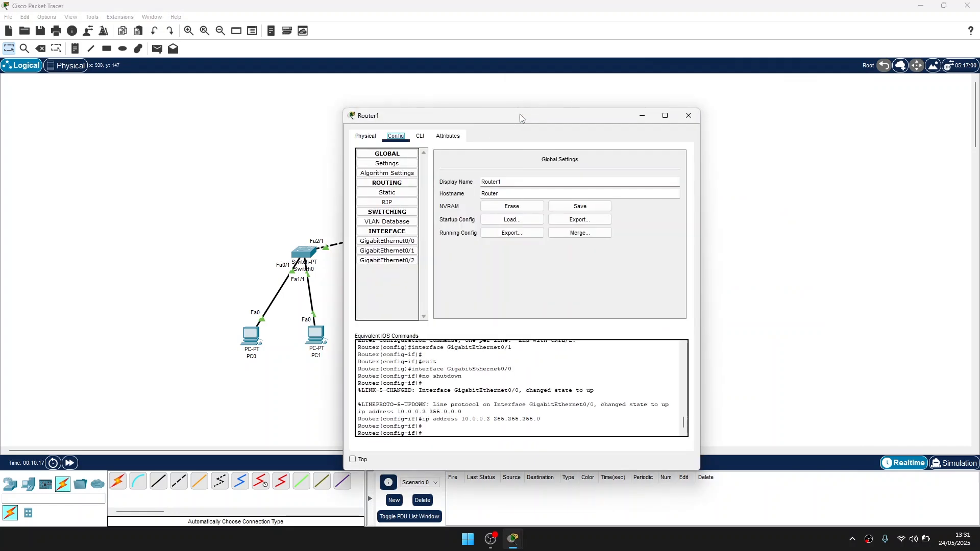
pyautogui.click(420, 136)
pyautogui.write('ex')
pyautogui.press('Return')
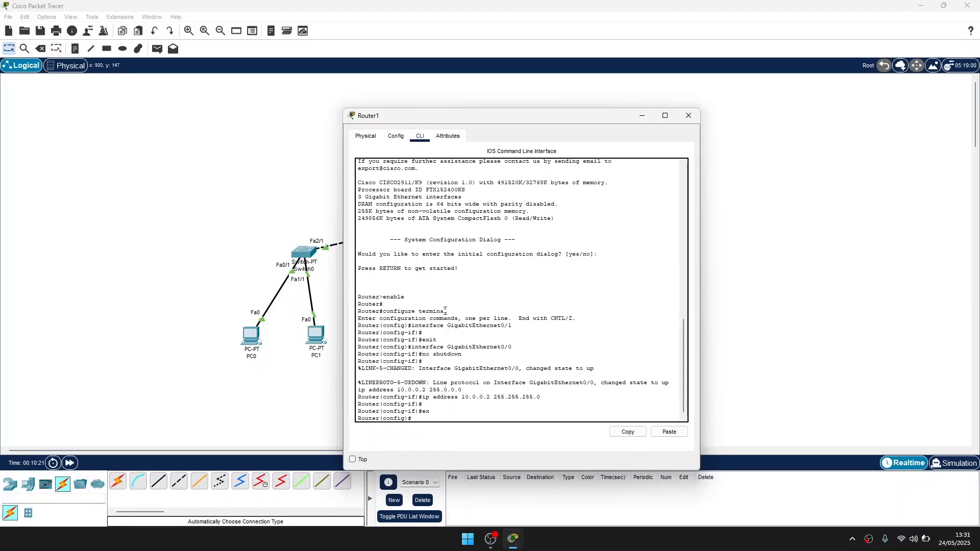
pyautogui.write('router ospf 1')
pyautogui.press('Return')
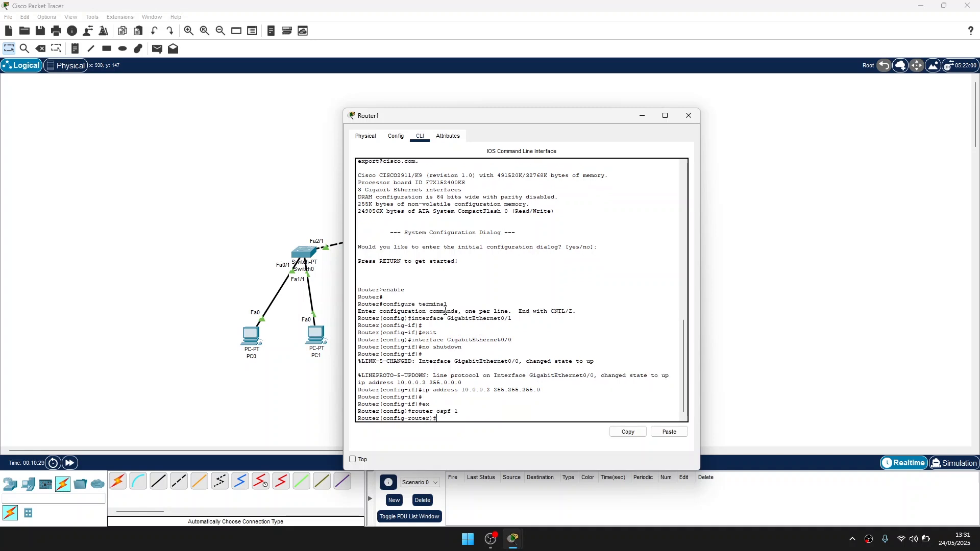
# Advertise network 10.0.0.0 with wildcard 0.0.0.255 in area 0 on Router1, exit OSPF configuration and close the router's window.
pyautogui.write('network 10.0.0.0 0.0.0.255 area 0')
pyautogui.press('Return')
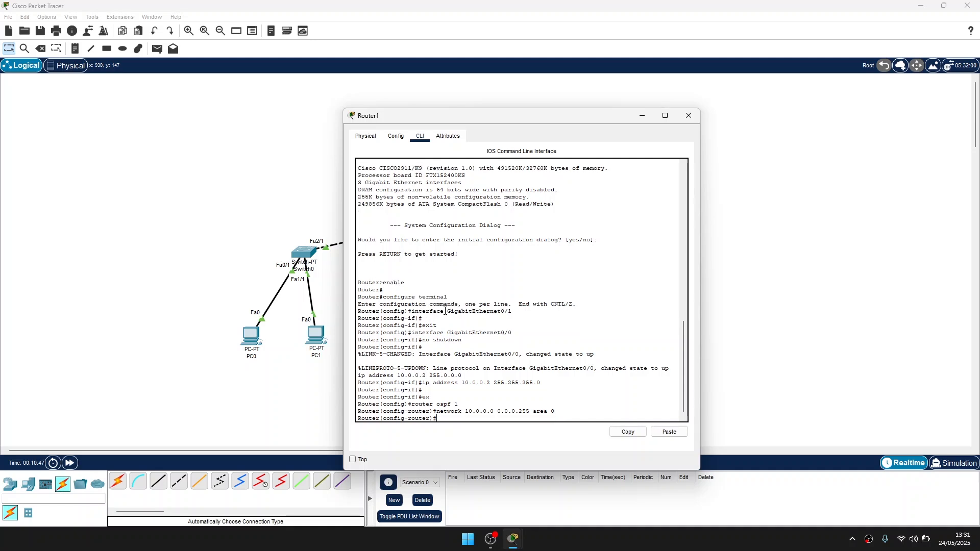
pyautogui.write('ex')
pyautogui.press('Return')
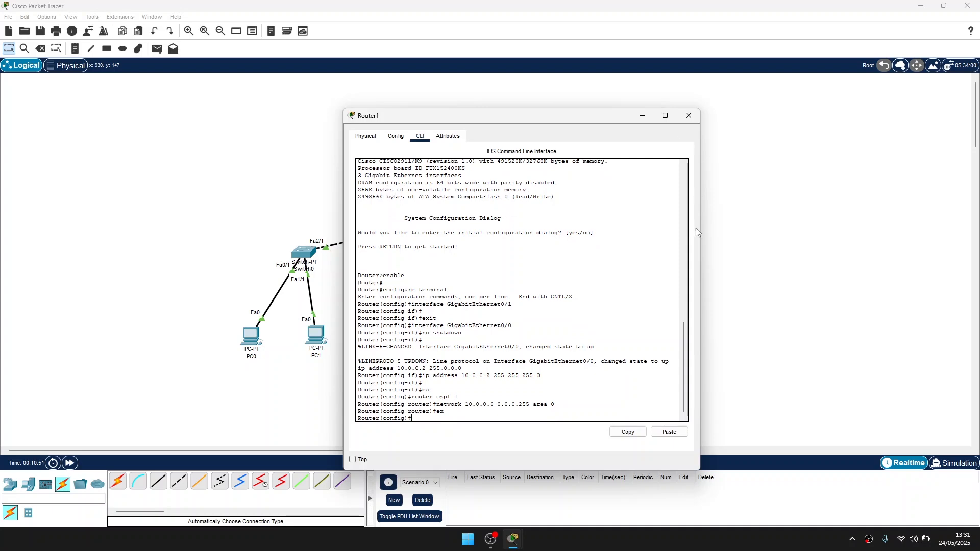
pyautogui.click(689, 117)
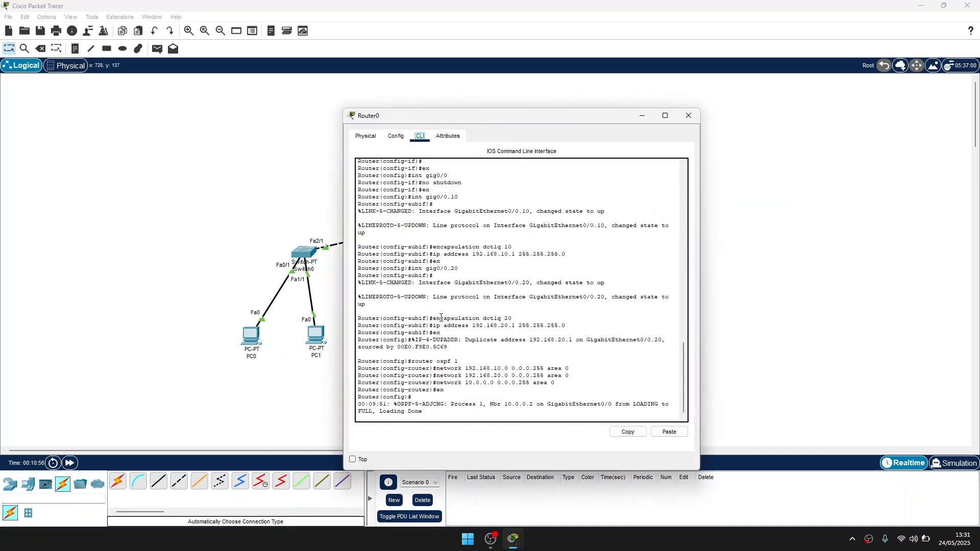
# Try to list Router0's OSPF neighbors with show ip ospf neighbor from global configuration mode.
pyautogui.click(430, 416)
pyautogui.press('Return')
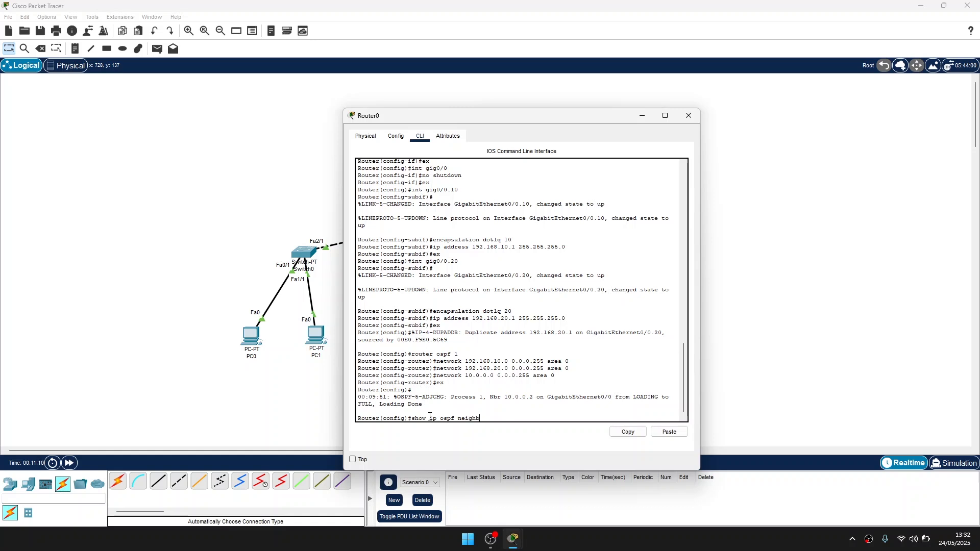
pyautogui.press('Return')
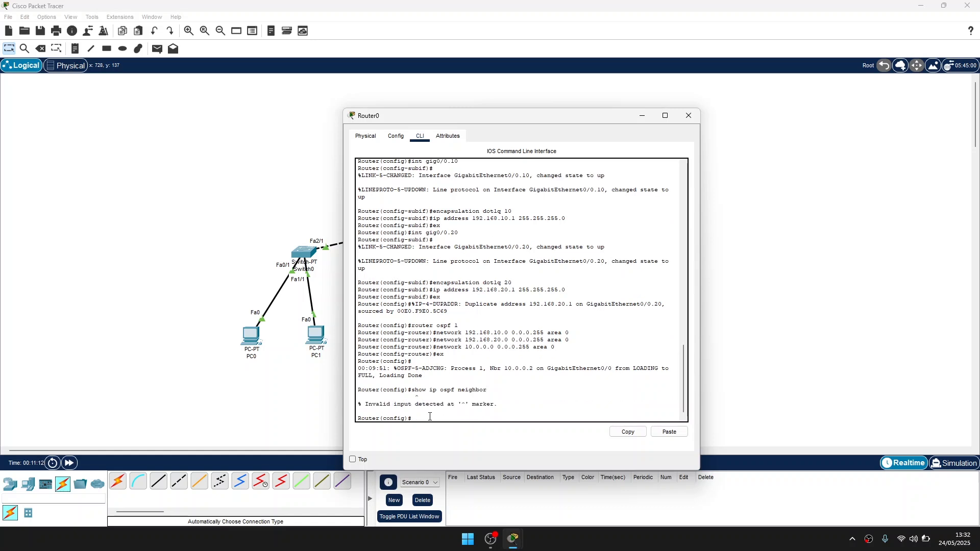
# Leave global configuration mode on Router0, list its OSPF neighbors with show ip ospf neighbor and move the window off Router1.
pyautogui.write('ex')
pyautogui.press('Return')
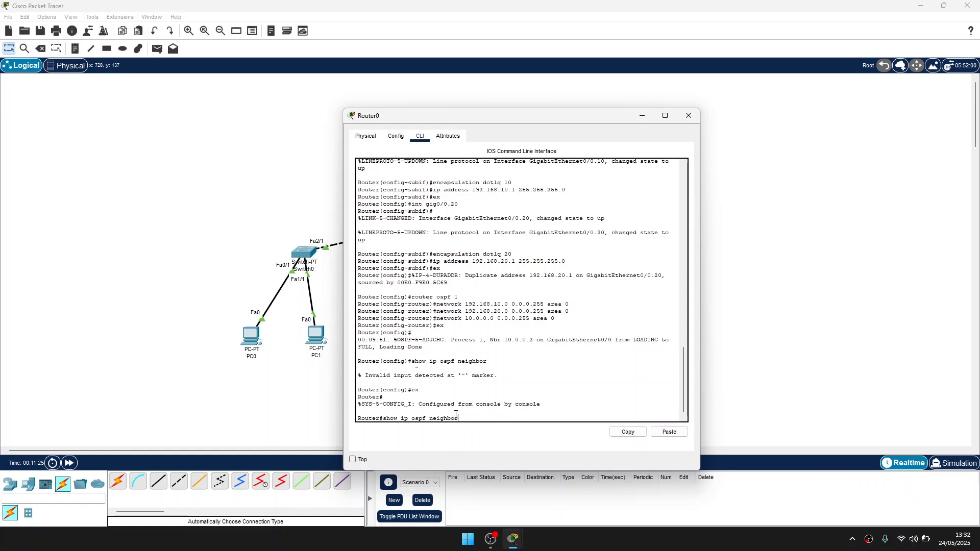
pyautogui.press('Return')
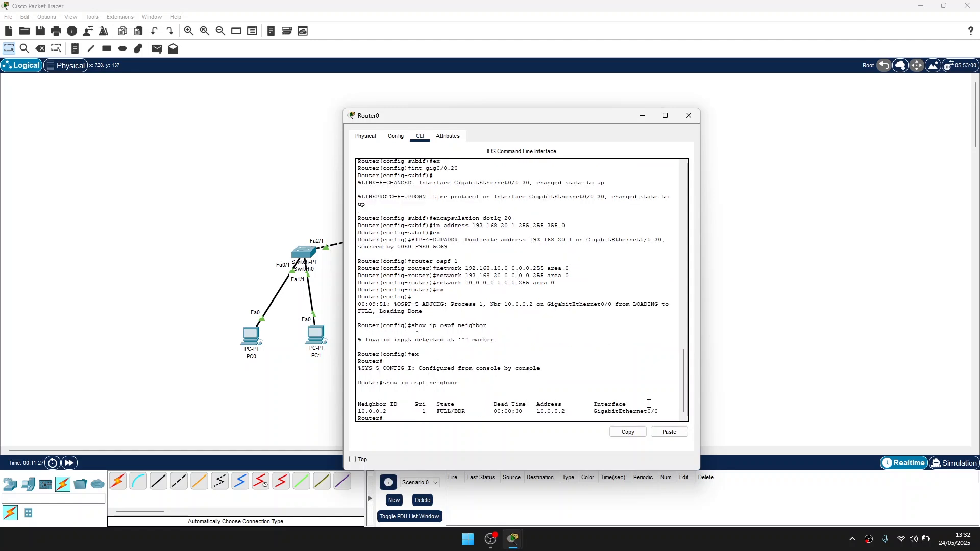
pyautogui.moveTo(663, 414); pyautogui.dragTo(359, 410)
pyautogui.moveTo(489, 120); pyautogui.dragTo(211, 107)
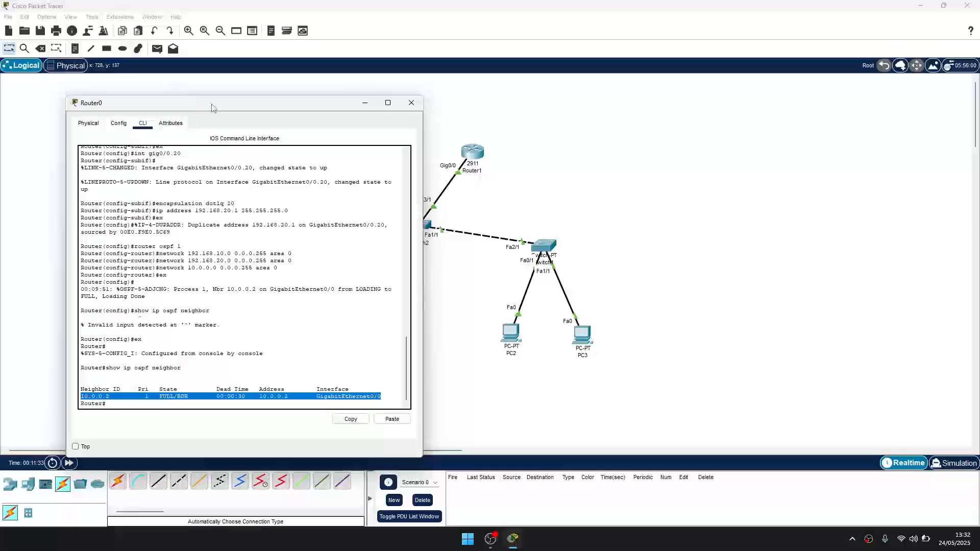
# Open Router1's command line and try show ip route ospf from global configuration mode.
pyautogui.click(515, 163)
pyautogui.click(474, 155)
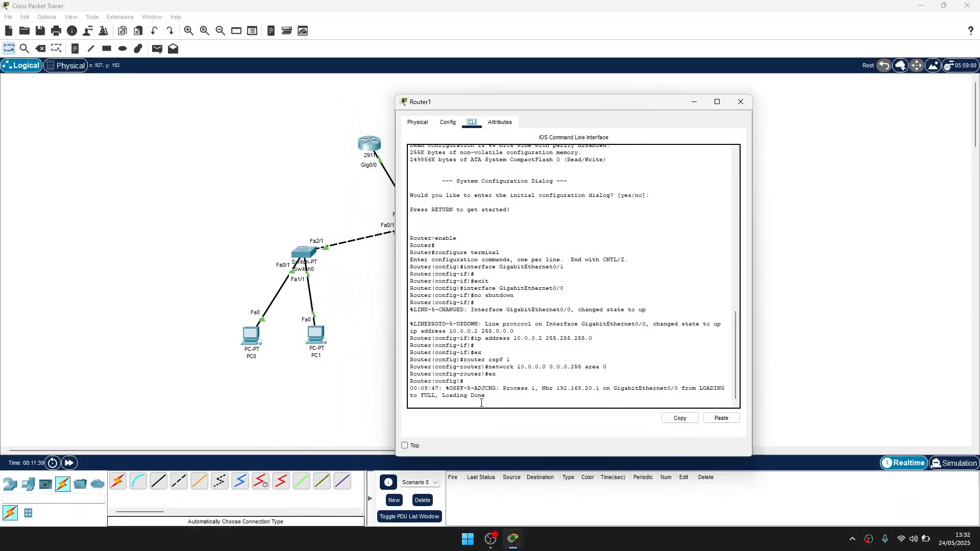
pyautogui.press('Return')
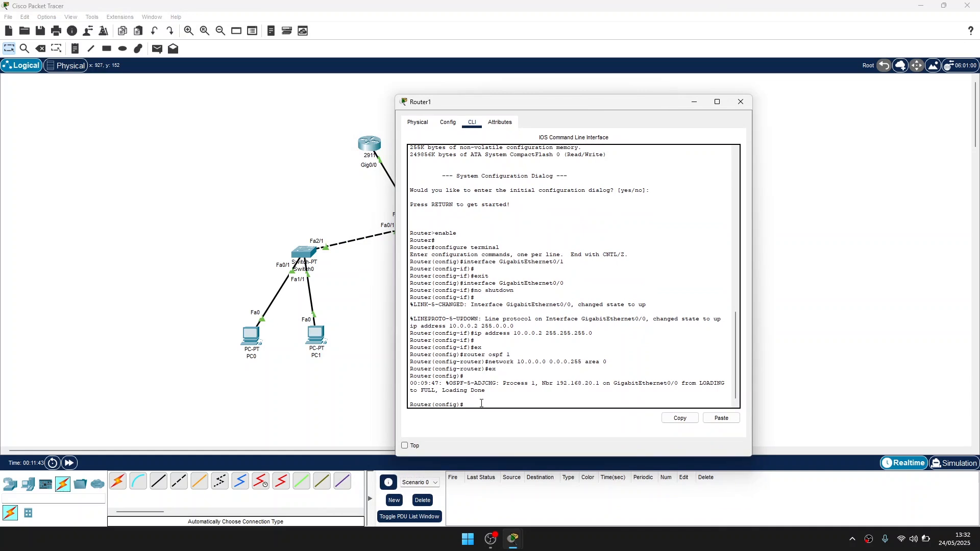
pyautogui.write('show ip route ospf')
pyautogui.press('Return')
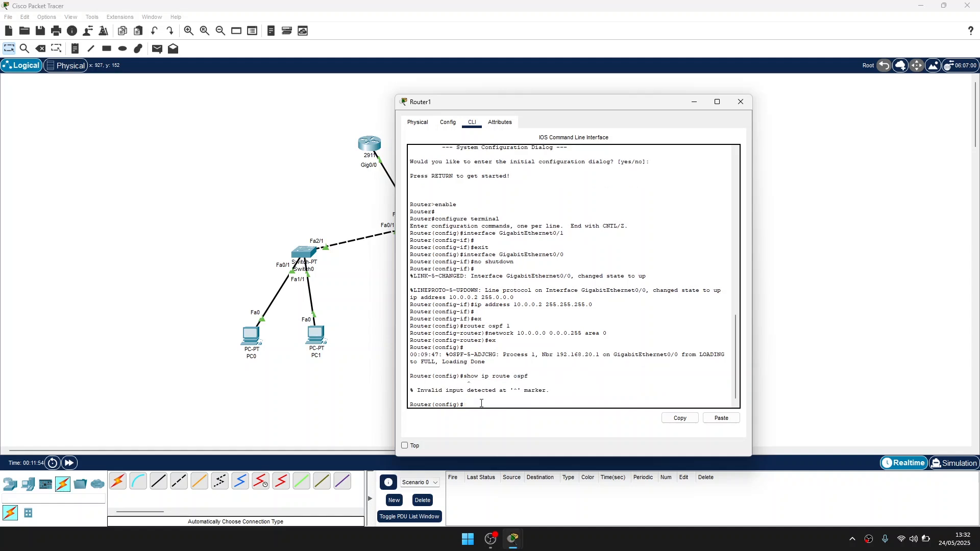
# Leave global configuration mode on Router1 and list its OSPF-learned routes with show ip route ospf.
pyautogui.write('ex')
pyautogui.press('Return')
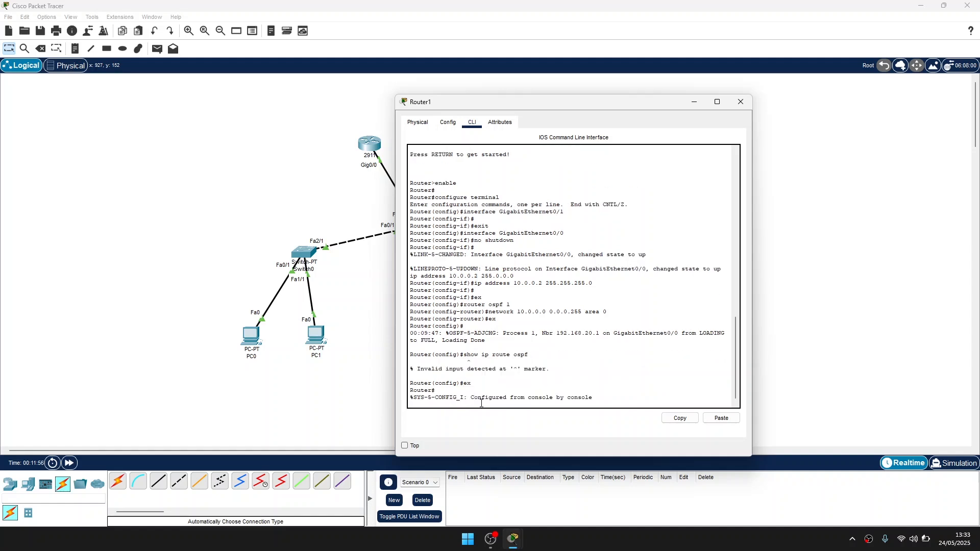
pyautogui.press('Return')
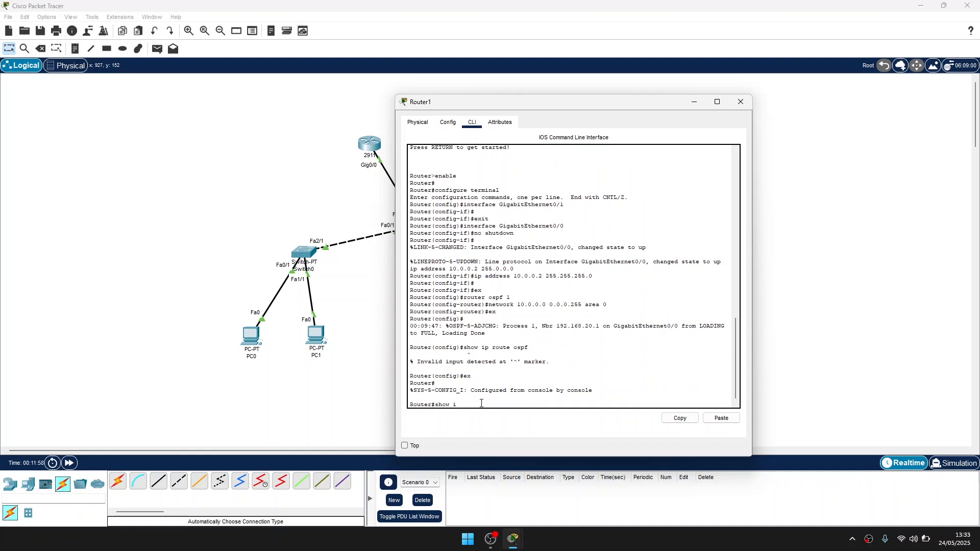
pyautogui.write('show ip route')
pyautogui.press('Return')
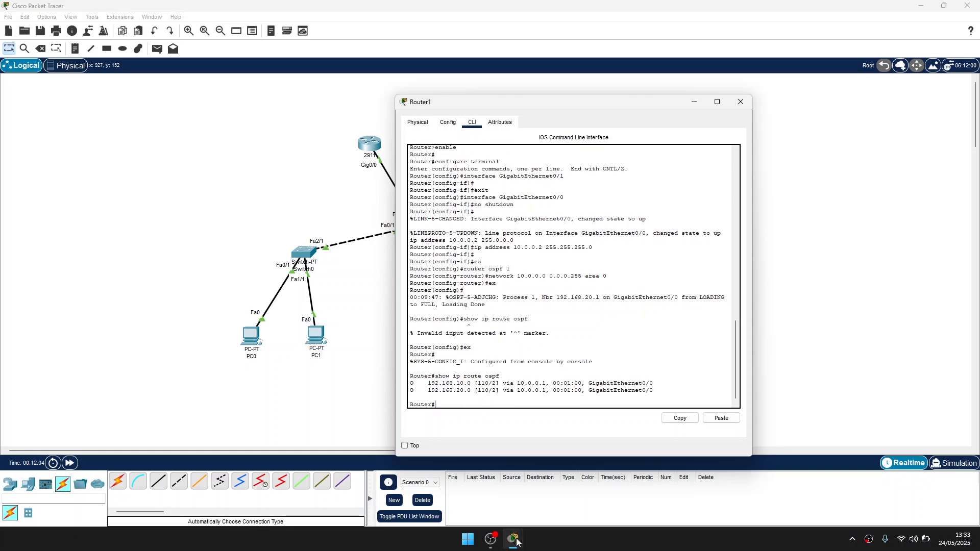
# Place the Router0 and Router1 windows side by side and examine the OSPF routes listed on Router1.
pyautogui.moveTo(513, 538)
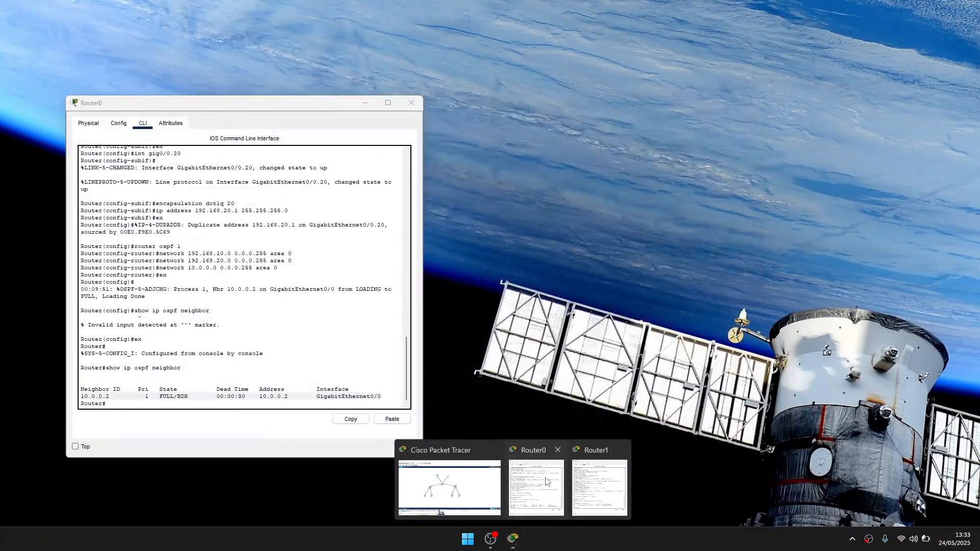
pyautogui.click(546, 481)
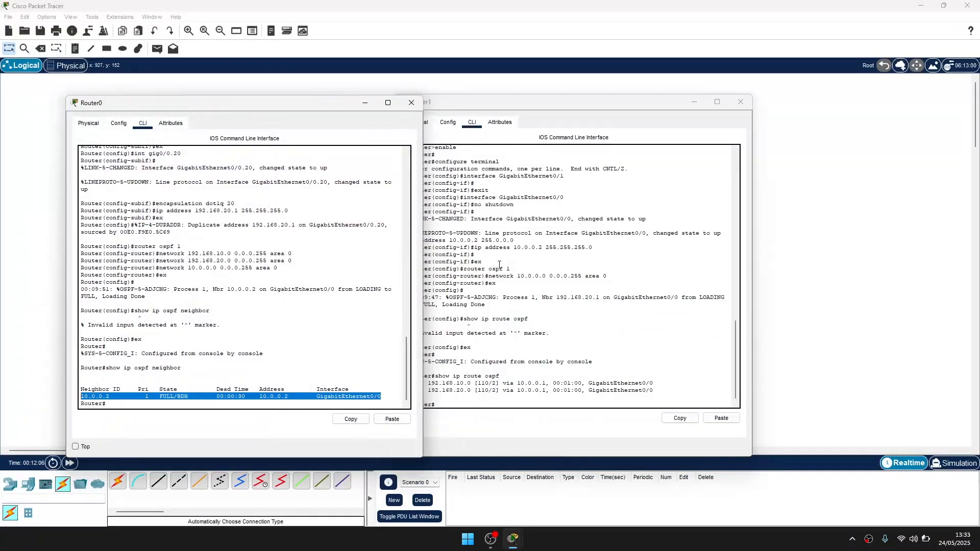
pyautogui.moveTo(581, 105); pyautogui.dragTo(652, 106)
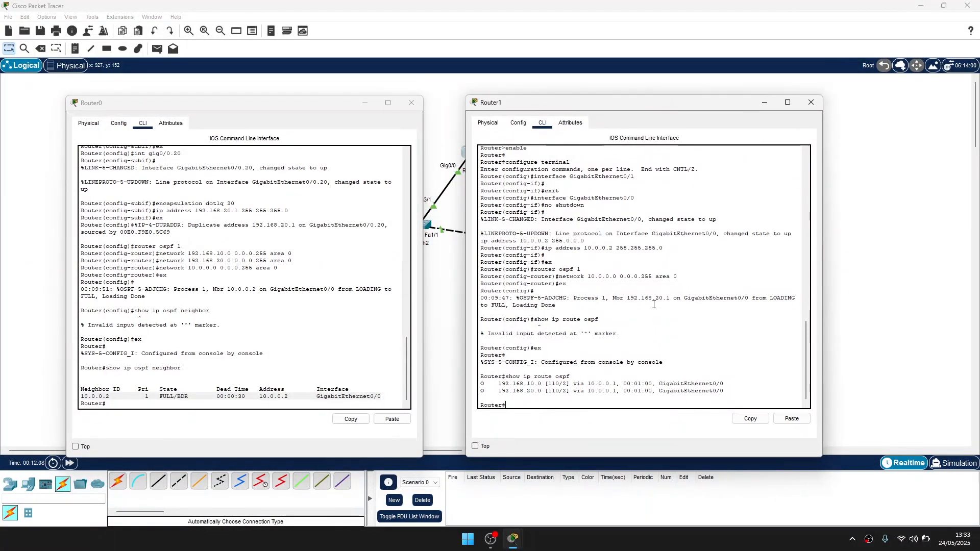
pyautogui.moveTo(737, 393); pyautogui.dragTo(478, 389)
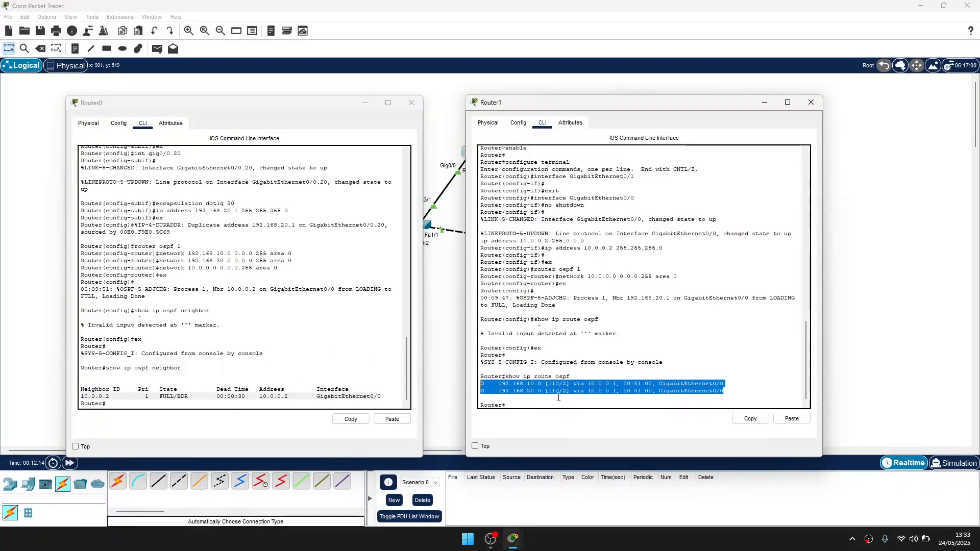
pyautogui.click(534, 386)
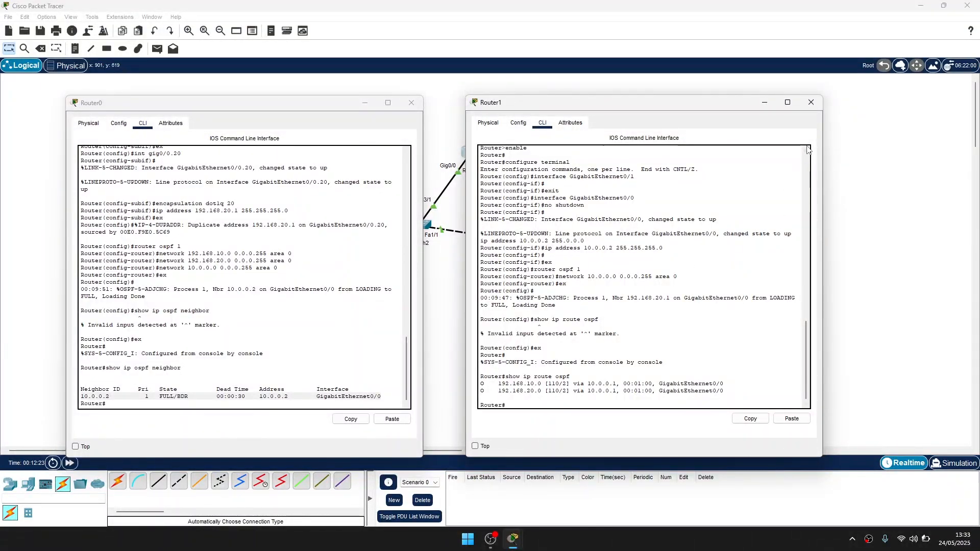
# Close both router windows and switch to Simulation mode.
pyautogui.click(811, 103)
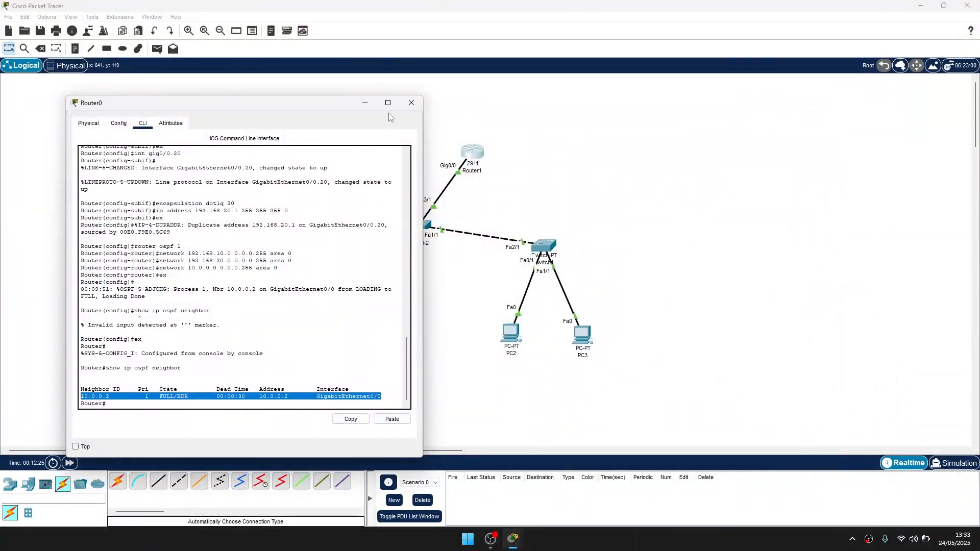
pyautogui.click(411, 102)
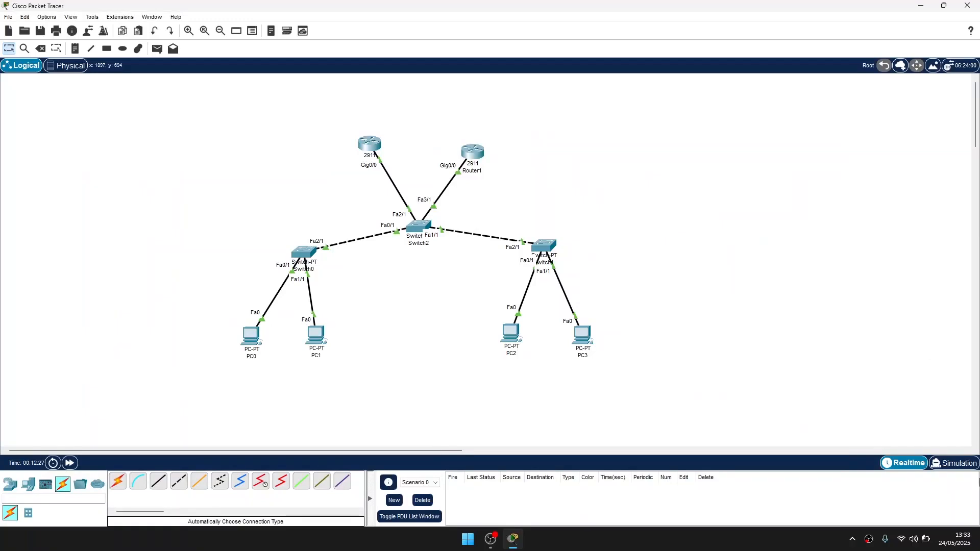
pyautogui.click(954, 462)
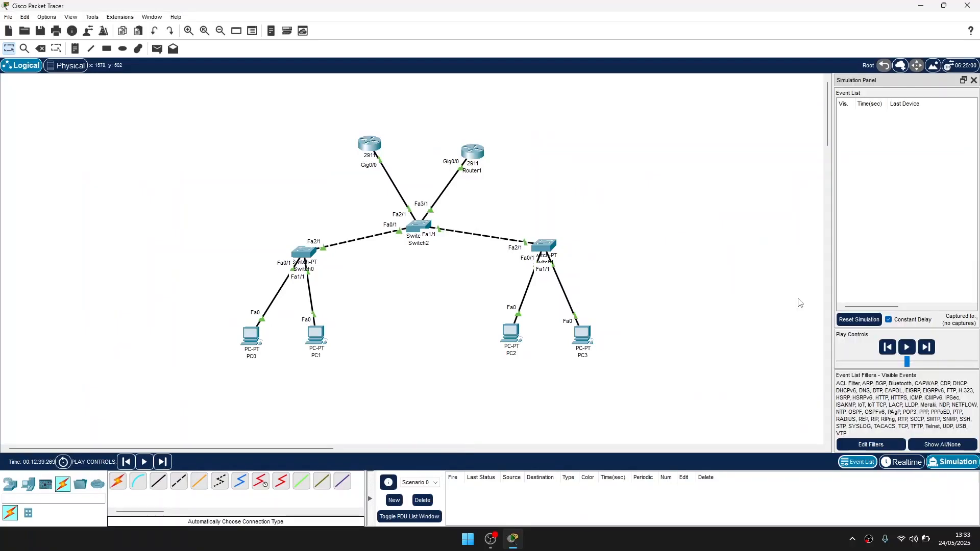
pyautogui.click(157, 49)
pyautogui.click(248, 337)
pyautogui.click(316, 335)
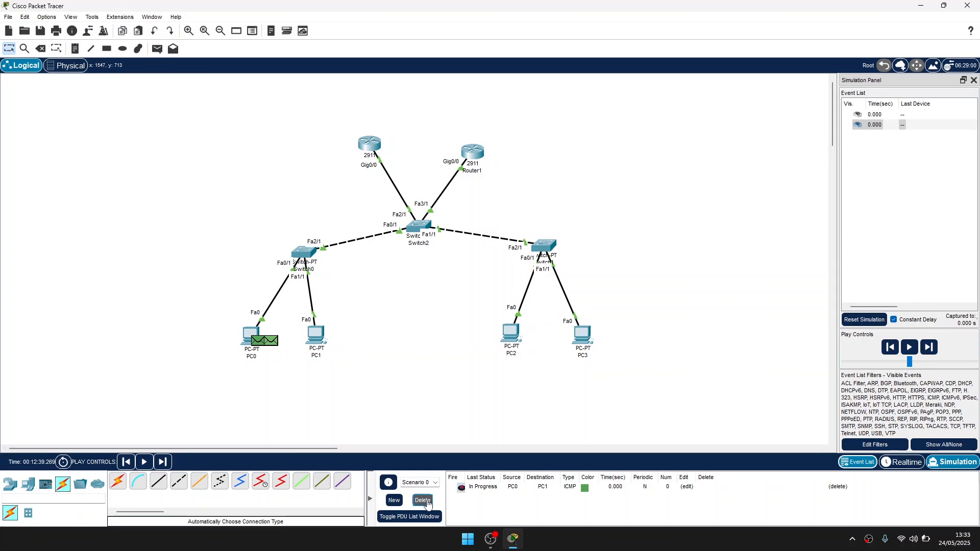
pyautogui.click(422, 501)
# Add a simple PDU from PC0 to PC1.
pyautogui.click(157, 49)
pyautogui.click(250, 335)
pyautogui.click(321, 341)
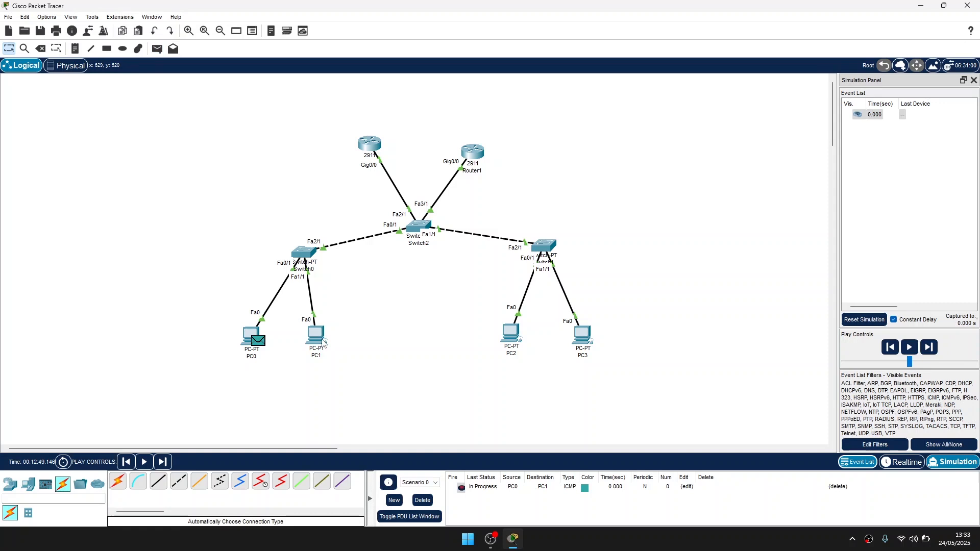
# Step the simulation at a faster playback speed through the PC0-to-PC1 PDU's round trip, and clear the scenario.
pyautogui.moveTo(910, 363); pyautogui.dragTo(956, 355)
pyautogui.click(928, 347)
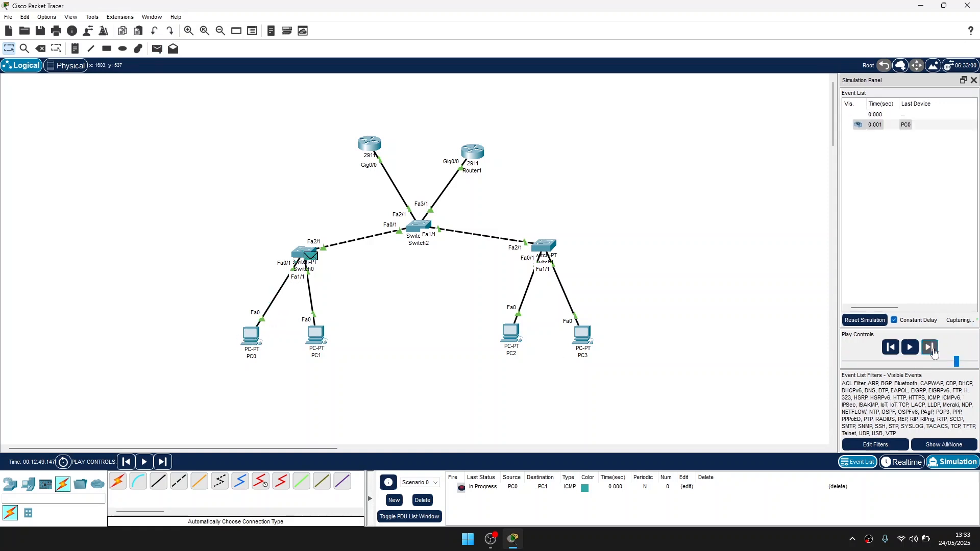
pyautogui.click(930, 347)
pyautogui.click(930, 348)
pyautogui.click(930, 348)
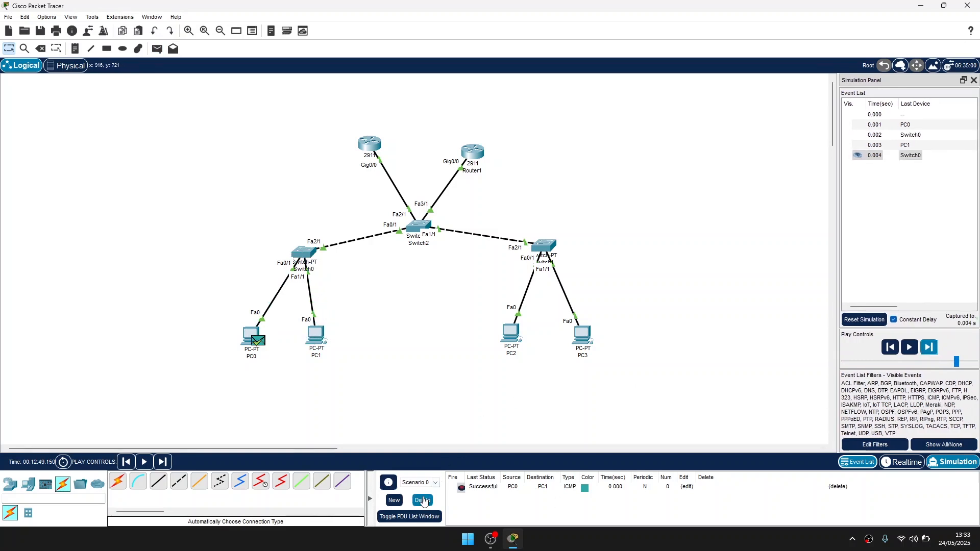
pyautogui.click(424, 501)
pyautogui.click(156, 49)
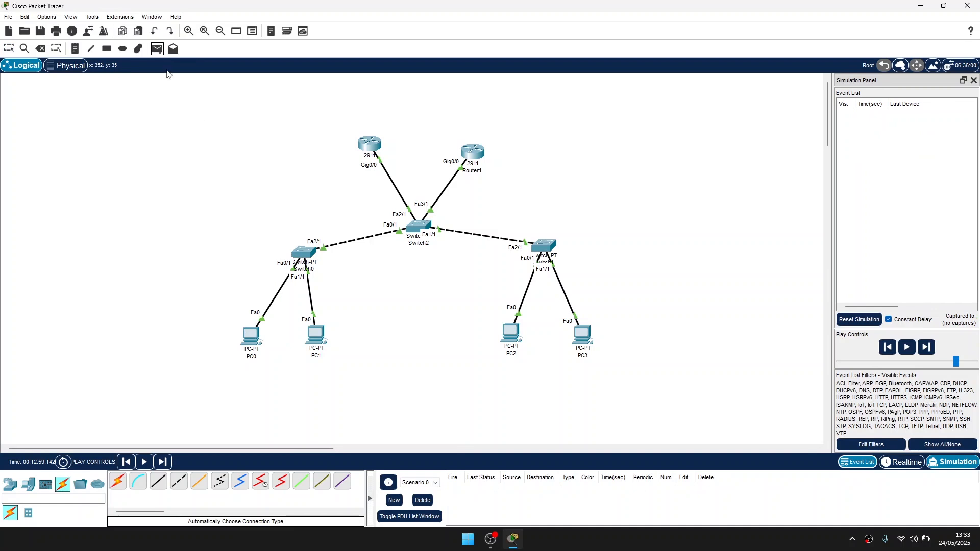
pyautogui.click(252, 337)
pyautogui.click(582, 335)
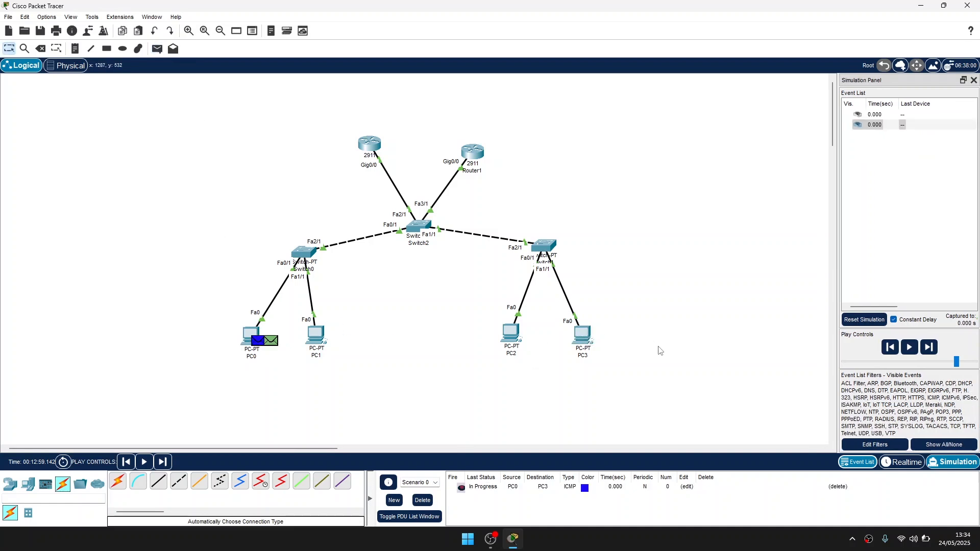
pyautogui.click(422, 500)
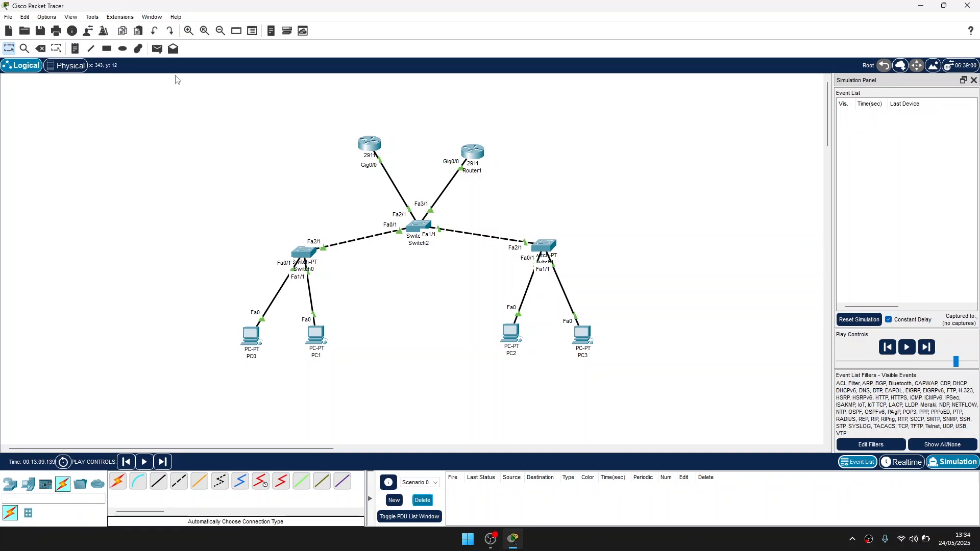
# Add a simple PDU from PC0 to PC3.
pyautogui.click(157, 48)
pyautogui.click(253, 337)
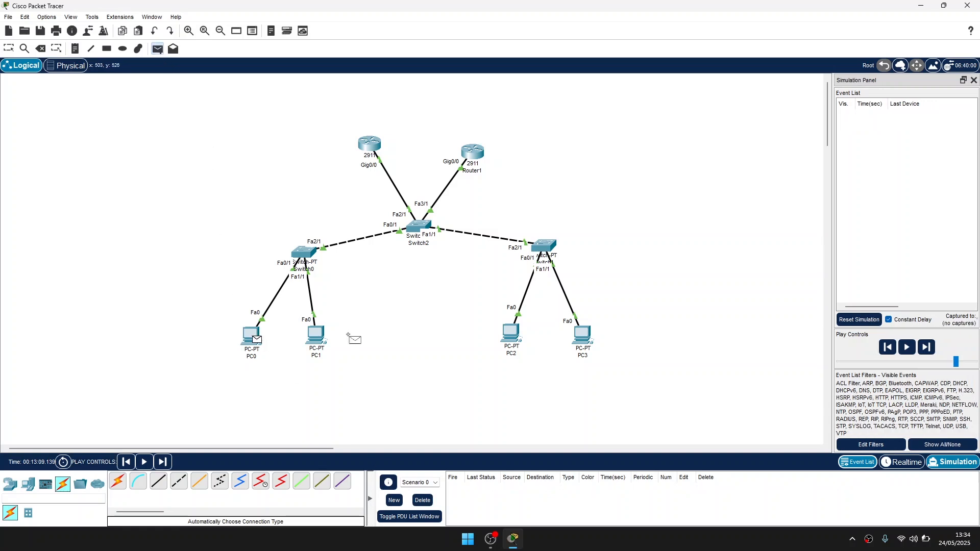
pyautogui.click(582, 335)
# Step the simulation forward event by event until the PC0-to-PC3 PDU completes its round trip back to PC0.
pyautogui.click(928, 347)
pyautogui.click(929, 347)
pyautogui.click(929, 347)
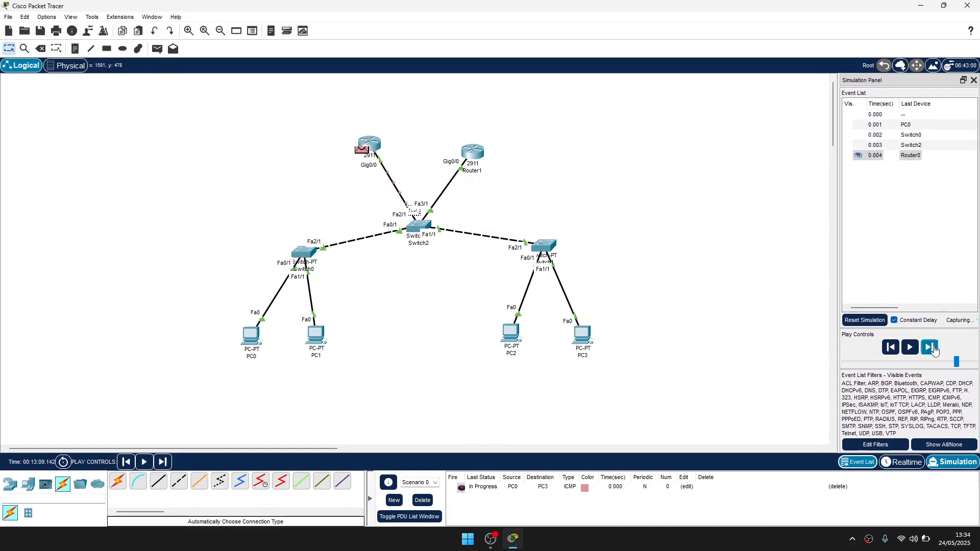
pyautogui.click(928, 347)
pyautogui.click(929, 347)
pyautogui.click(928, 347)
pyautogui.click(929, 346)
pyautogui.click(929, 347)
pyautogui.click(929, 347)
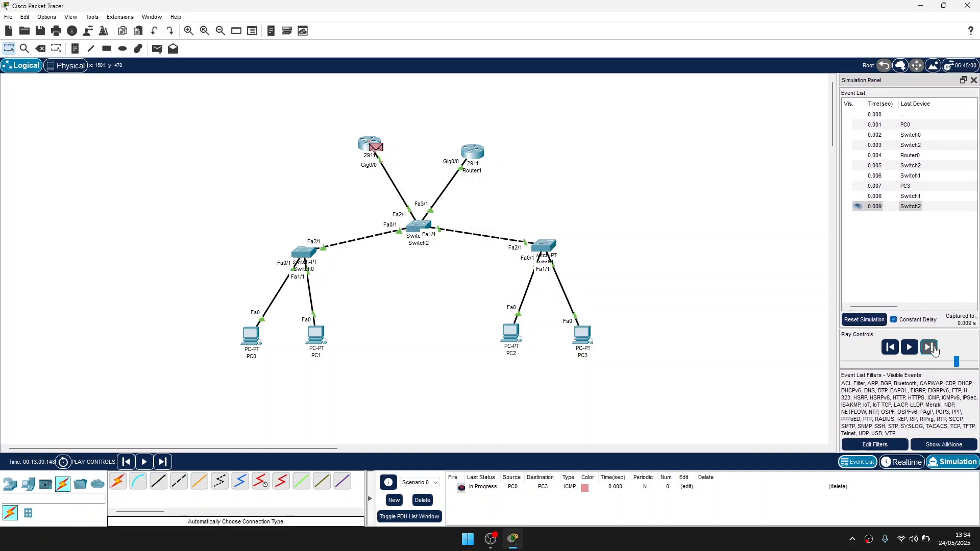
pyautogui.click(929, 347)
pyautogui.click(929, 347)
pyautogui.click(929, 347)
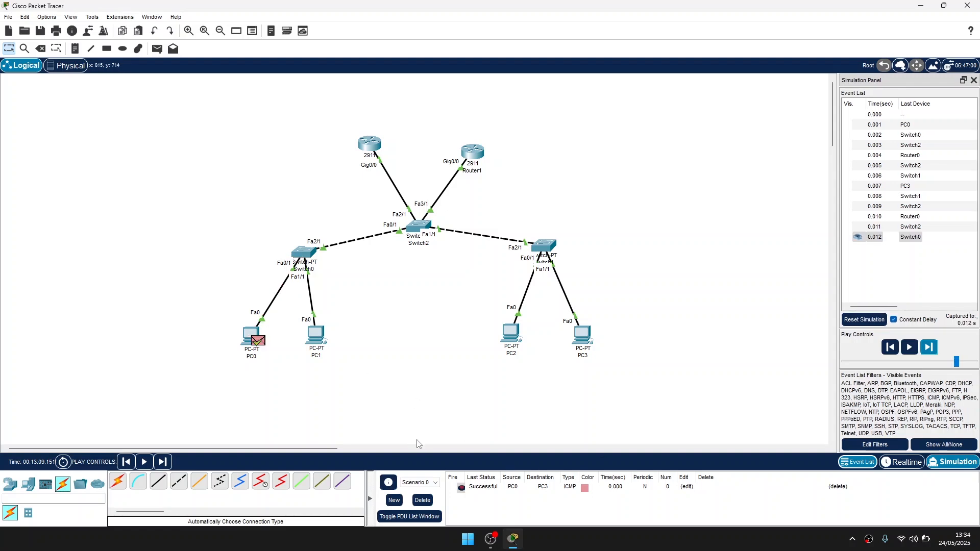
# Clear the PDU scenario and shift Router0 slightly down and to the left on the workspace.
pyautogui.click(423, 501)
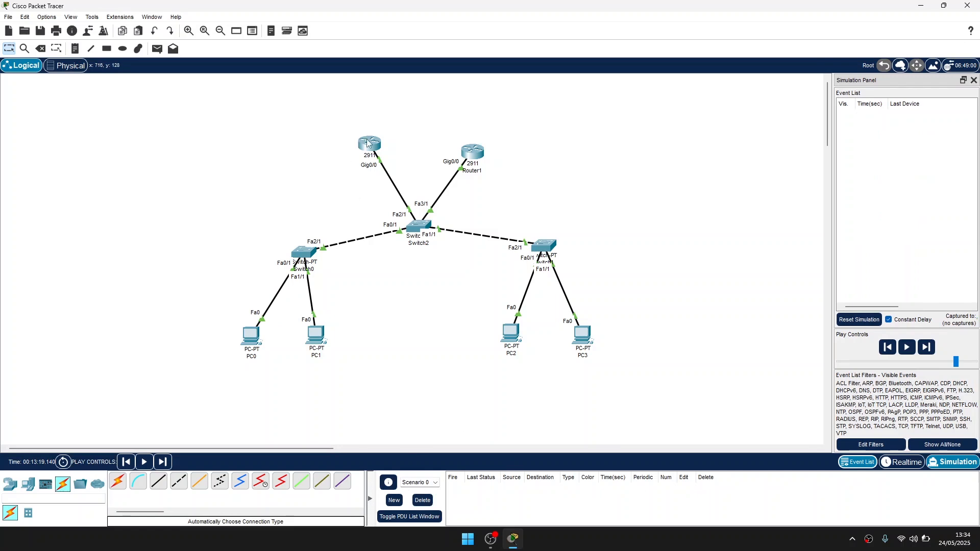
pyautogui.moveTo(370, 144); pyautogui.dragTo(359, 150)
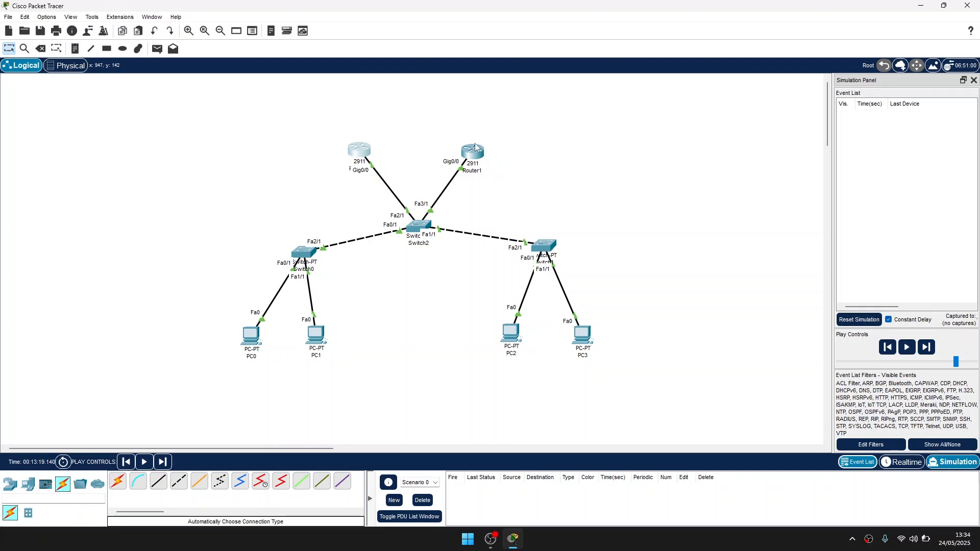
pyautogui.click(347, 201)
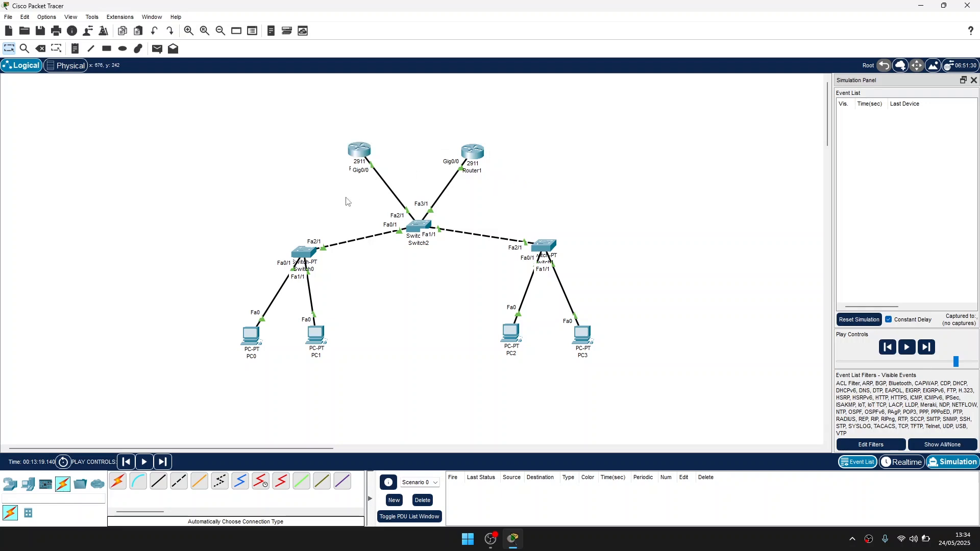
# Open Router0's command line, exit the privileged session and start a new user-level session.
pyautogui.click(363, 151)
pyautogui.moveTo(459, 109); pyautogui.dragTo(301, 106)
pyautogui.click(265, 408)
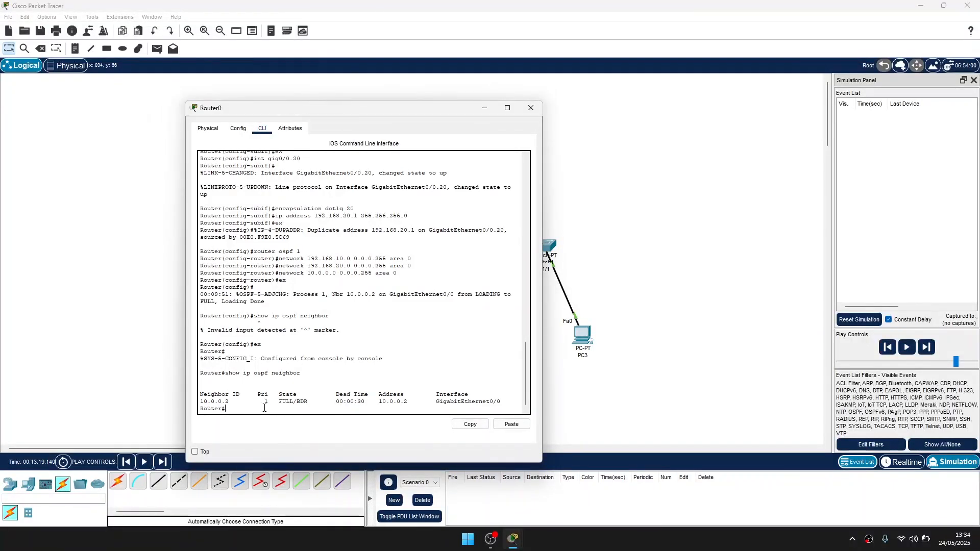
pyautogui.write('ex')
pyautogui.press('Return')
pyautogui.press('Return')
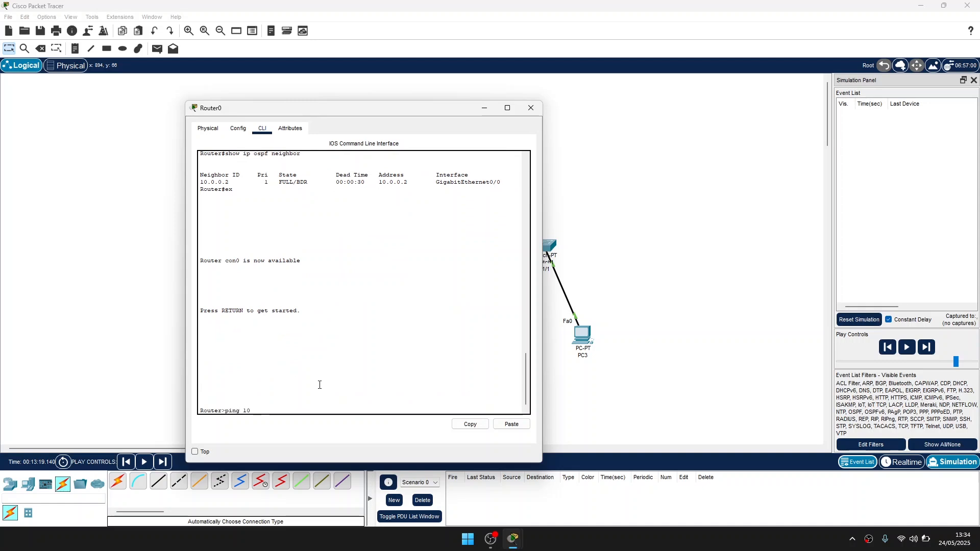
# Ping 10.0.0.2 from Router0's user-level command line.
pyautogui.write('ping 10.0.0.2')
pyautogui.click(611, 226)
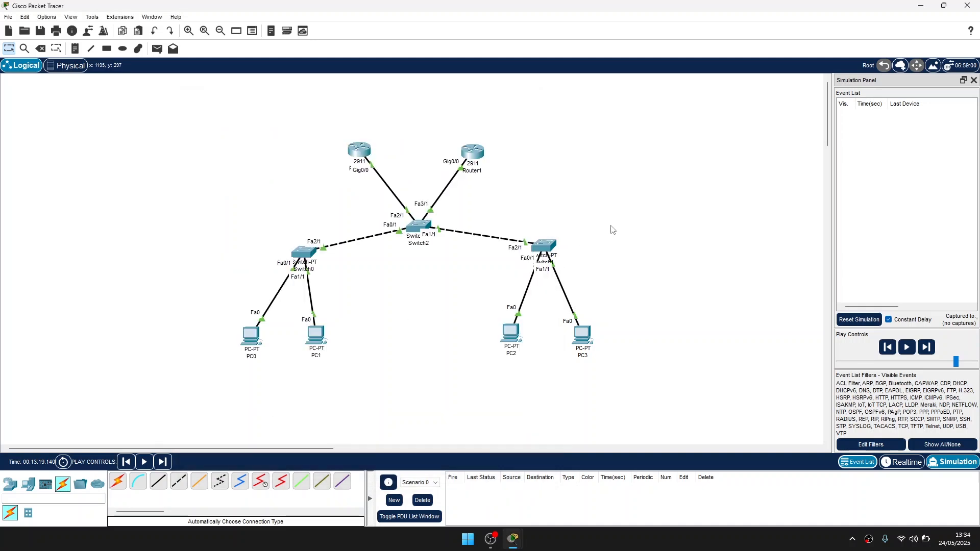
pyautogui.moveTo(474, 157)
pyautogui.moveTo(516, 537)
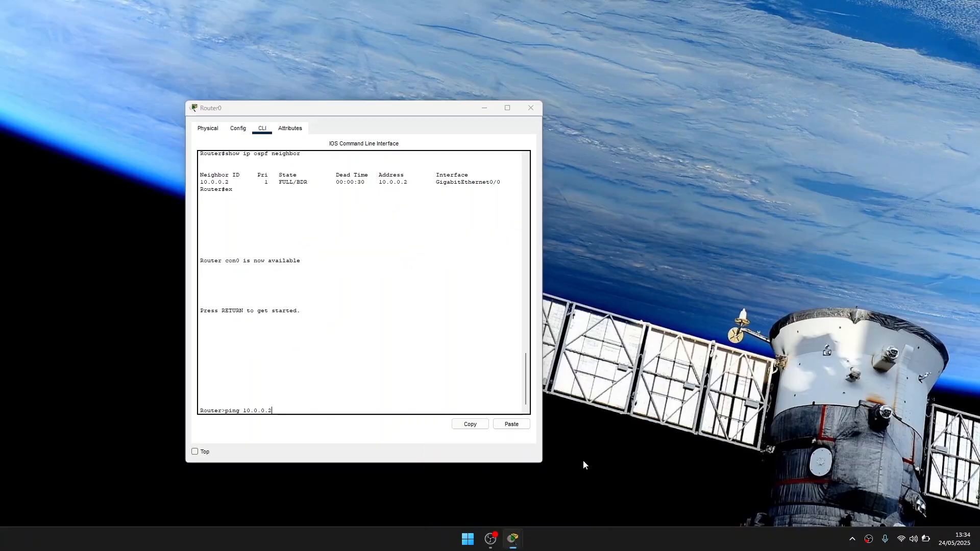
pyautogui.click(567, 502)
pyautogui.press('Return')
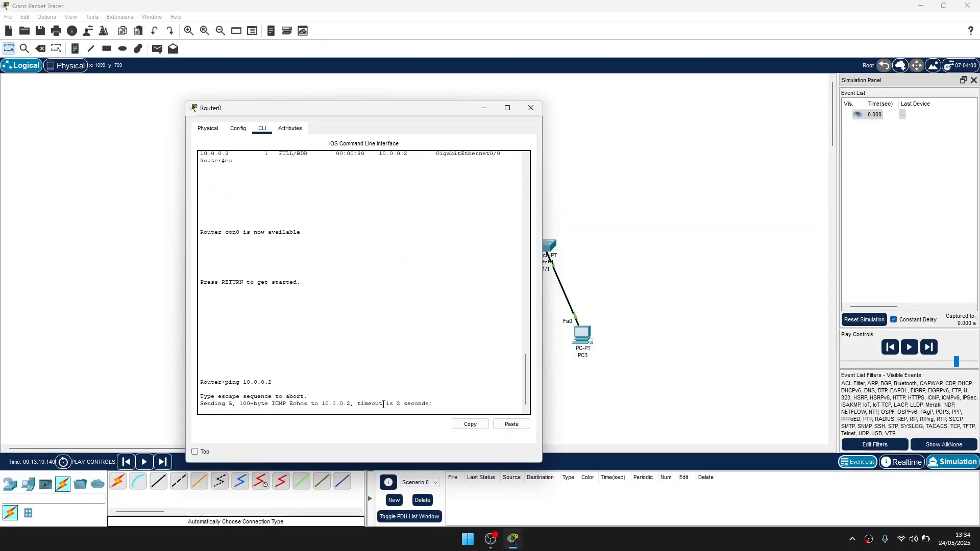
# Switch back to Realtime mode, review the ping's success rate on Router0 and close the router's window.
pyautogui.click(907, 463)
pyautogui.moveTo(512, 539)
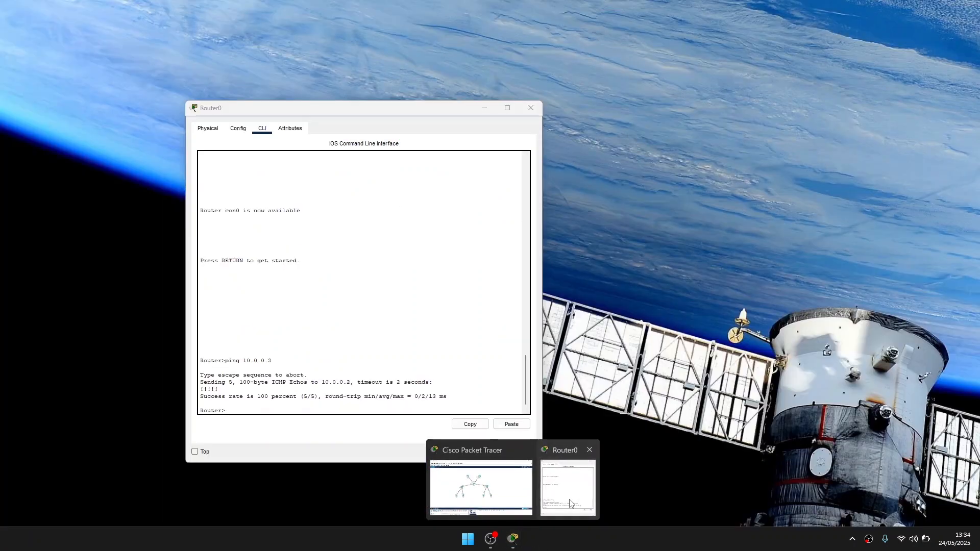
pyautogui.click(567, 502)
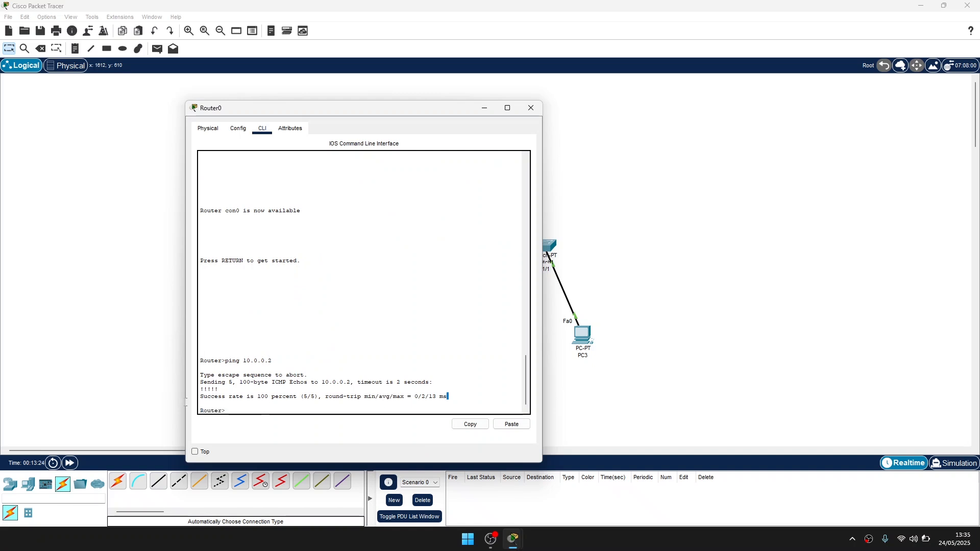
pyautogui.moveTo(448, 397); pyautogui.dragTo(195, 396)
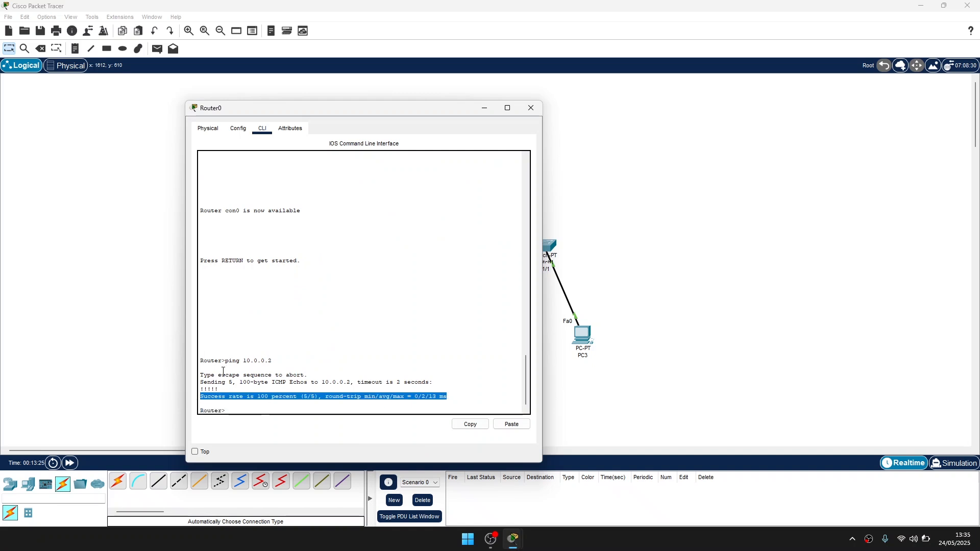
pyautogui.click(530, 108)
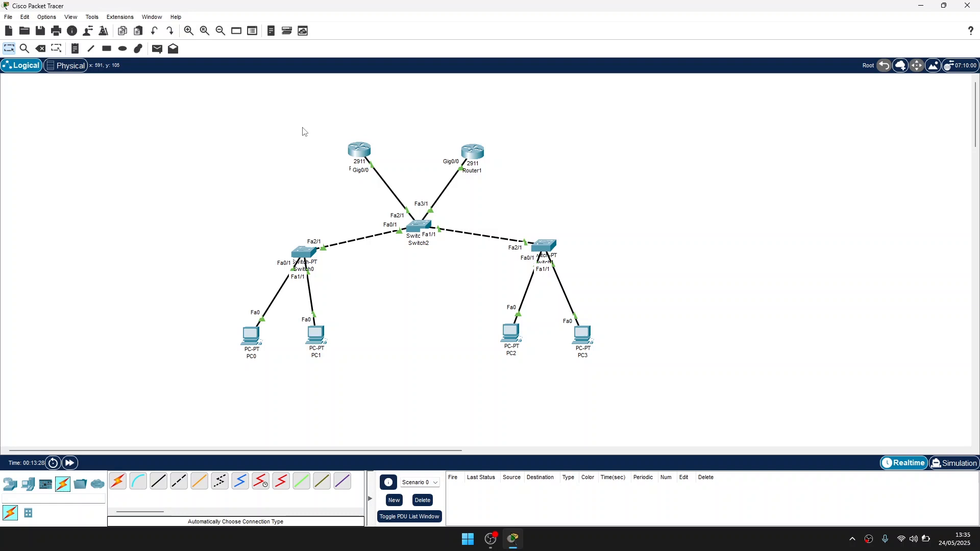